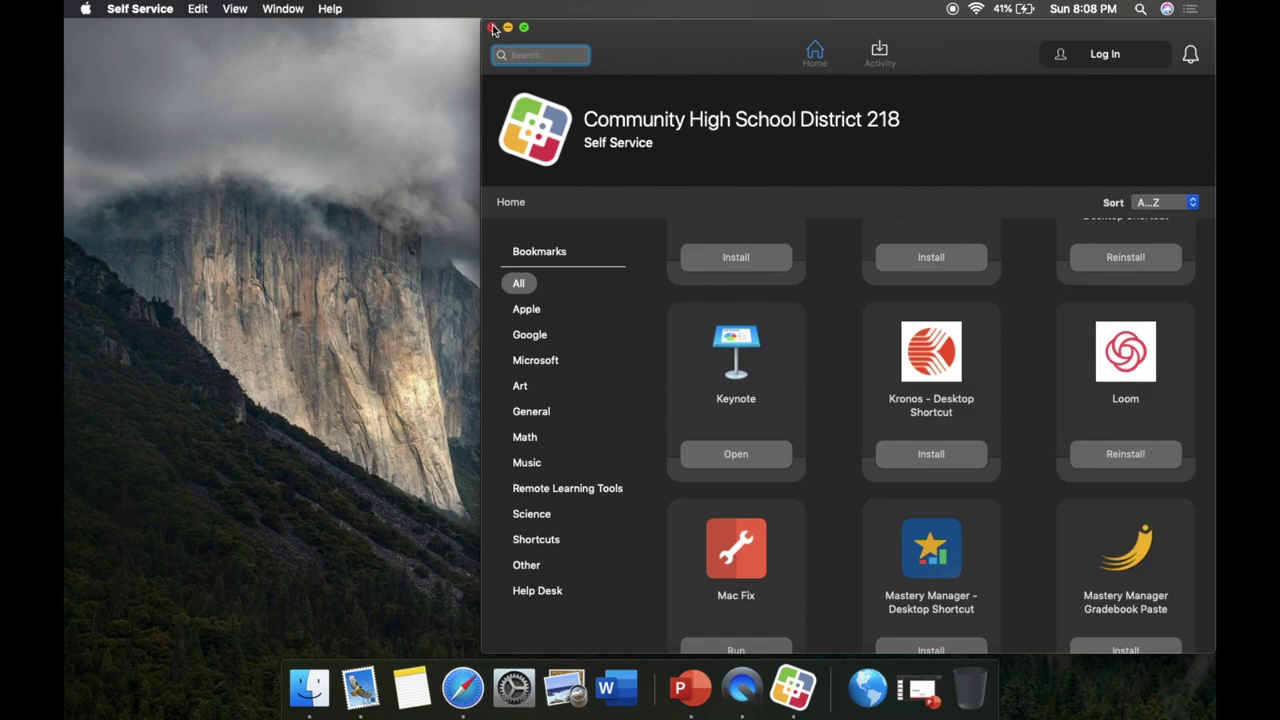
- Close the Self Service window, and launch Loom and sign in to it with Google
click(491, 27)
key(F4)
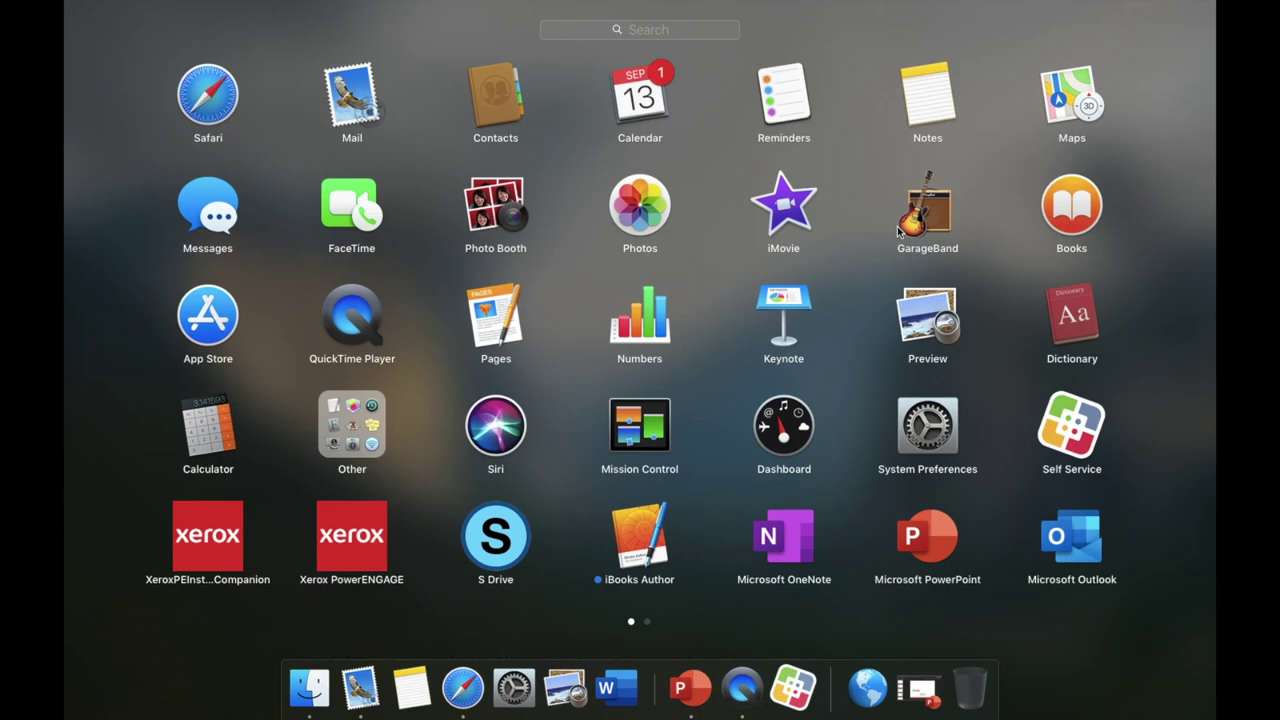
scroll(897, 228, right, 3)
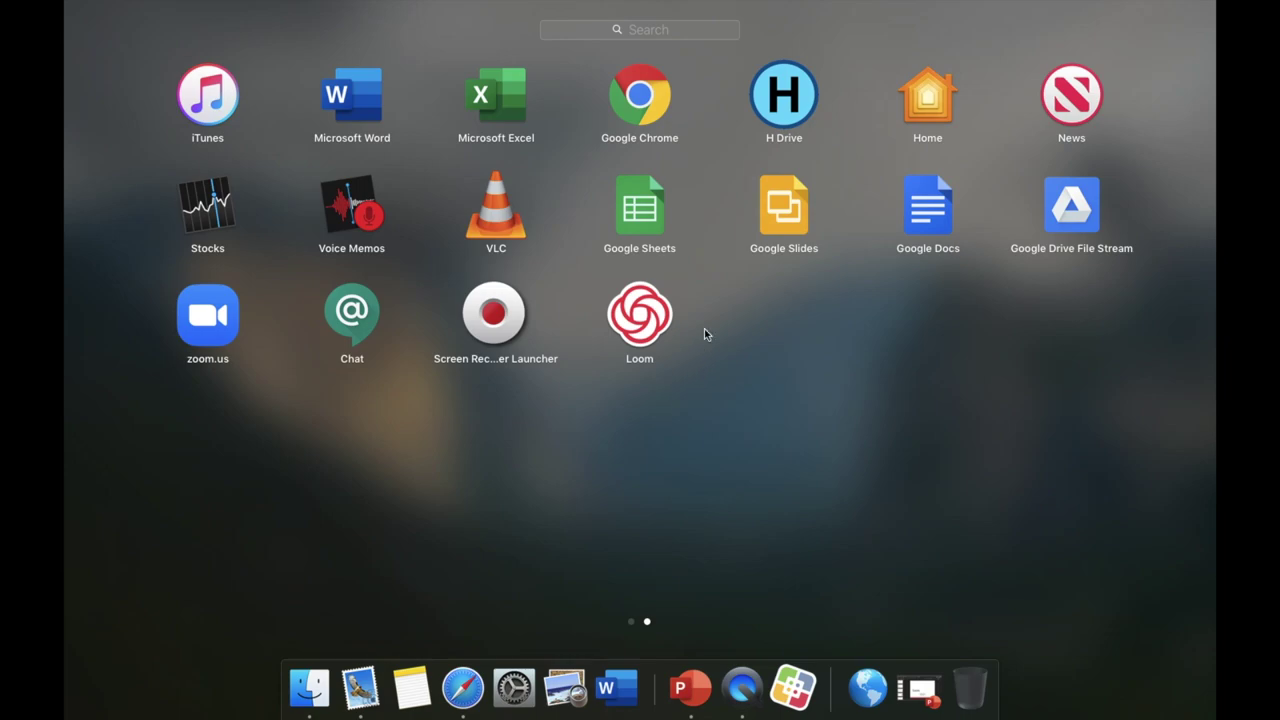
click(645, 322)
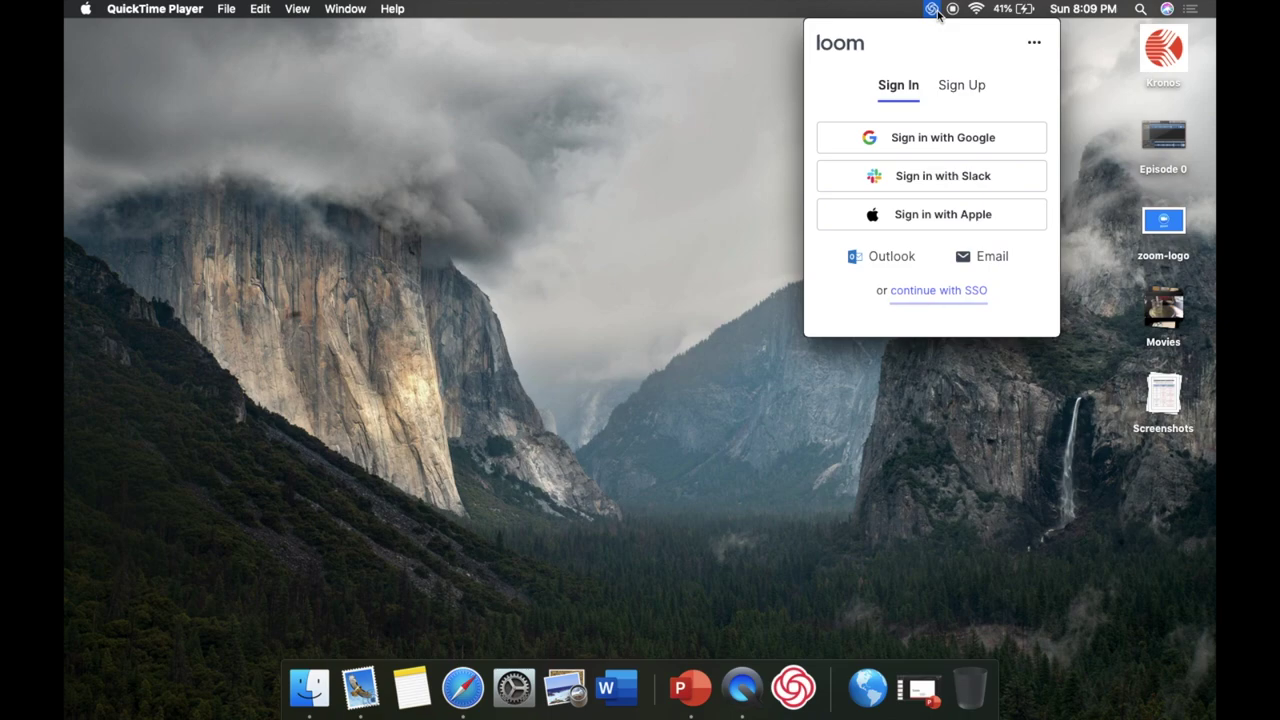
click(995, 143)
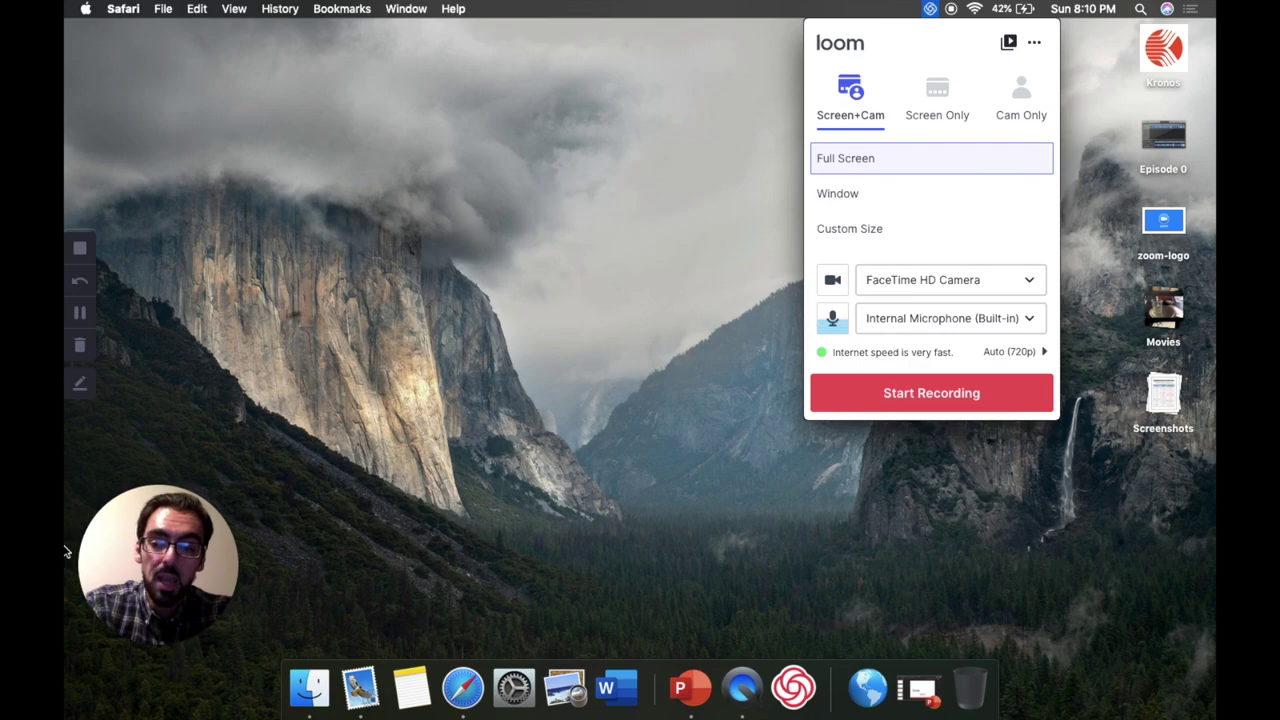
- Try the Screen Only and Cam Only recording modes and return to Screen+Cam
mouse_move(208, 533)
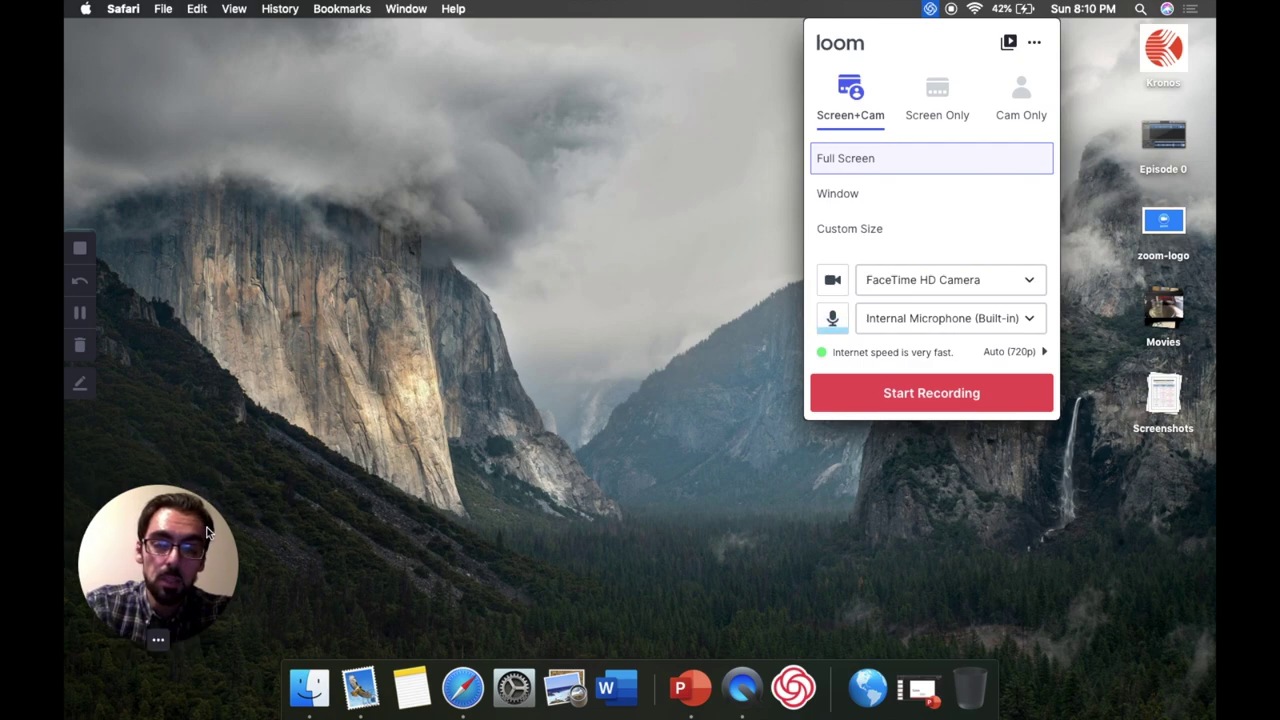
click(940, 100)
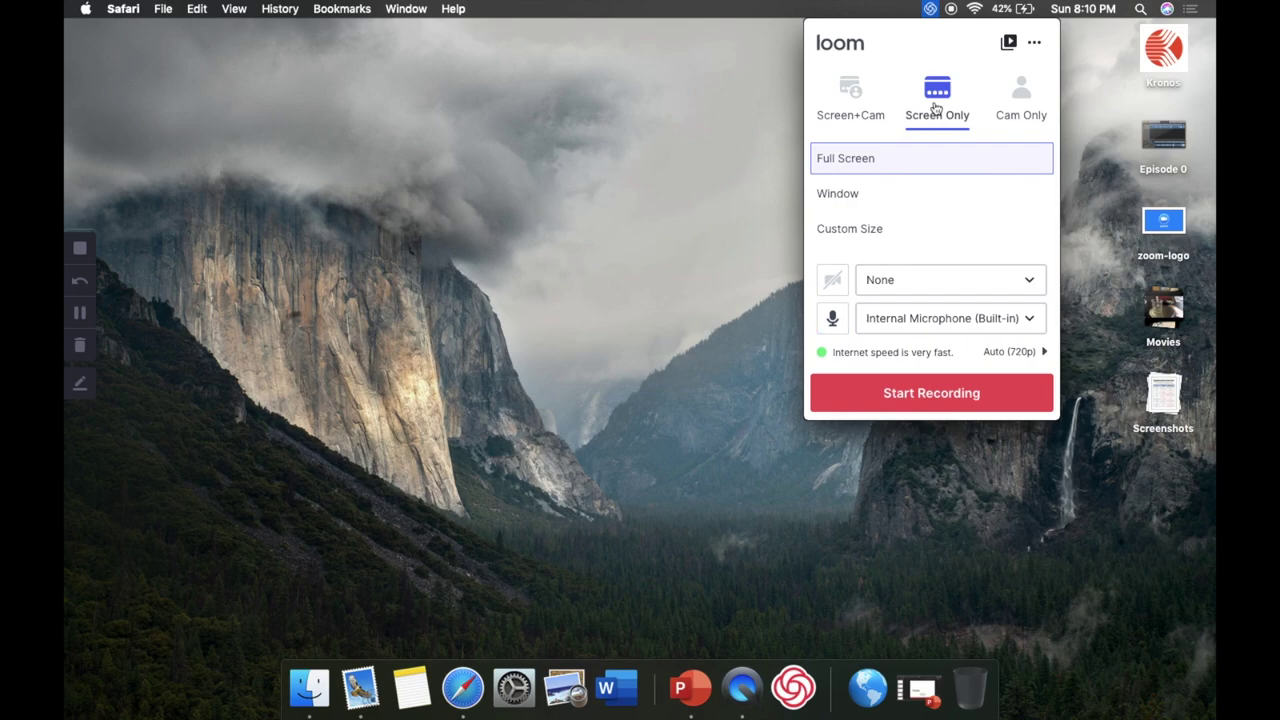
click(1035, 97)
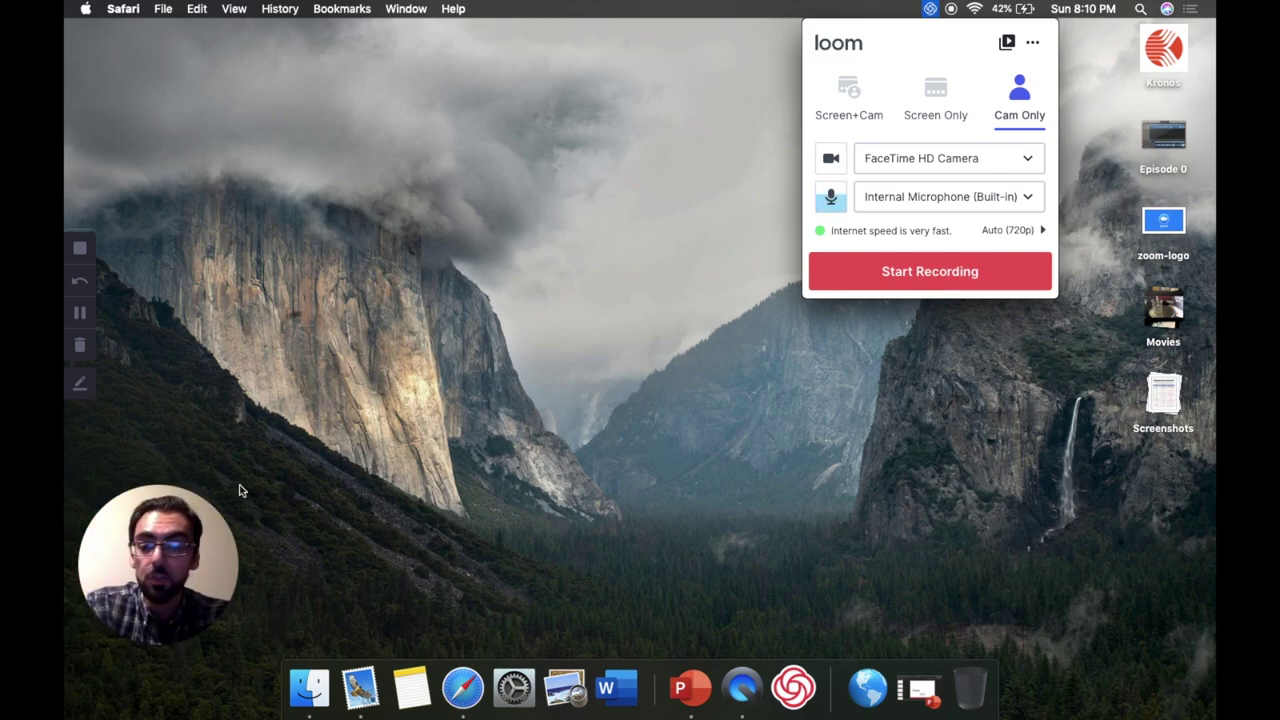
click(849, 88)
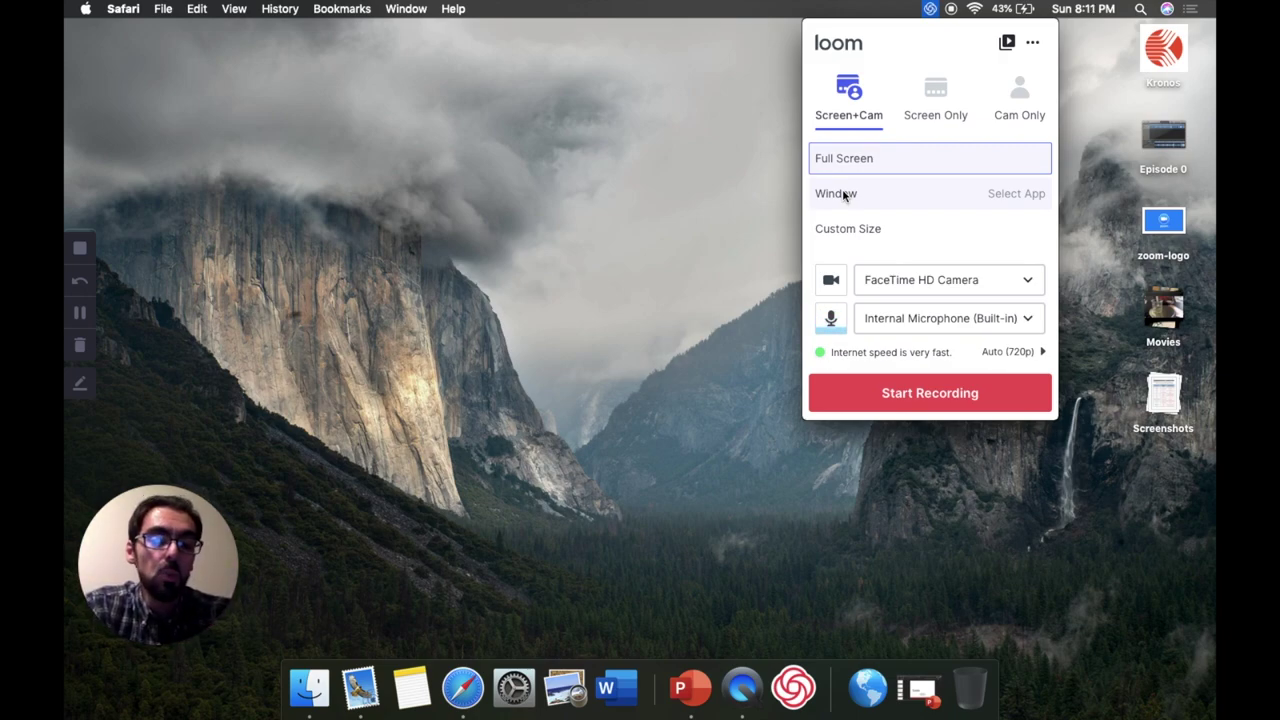
- Try the Window and Custom Size capture options, marking out a large custom region on the desktop, and go back to Full Screen
click(843, 195)
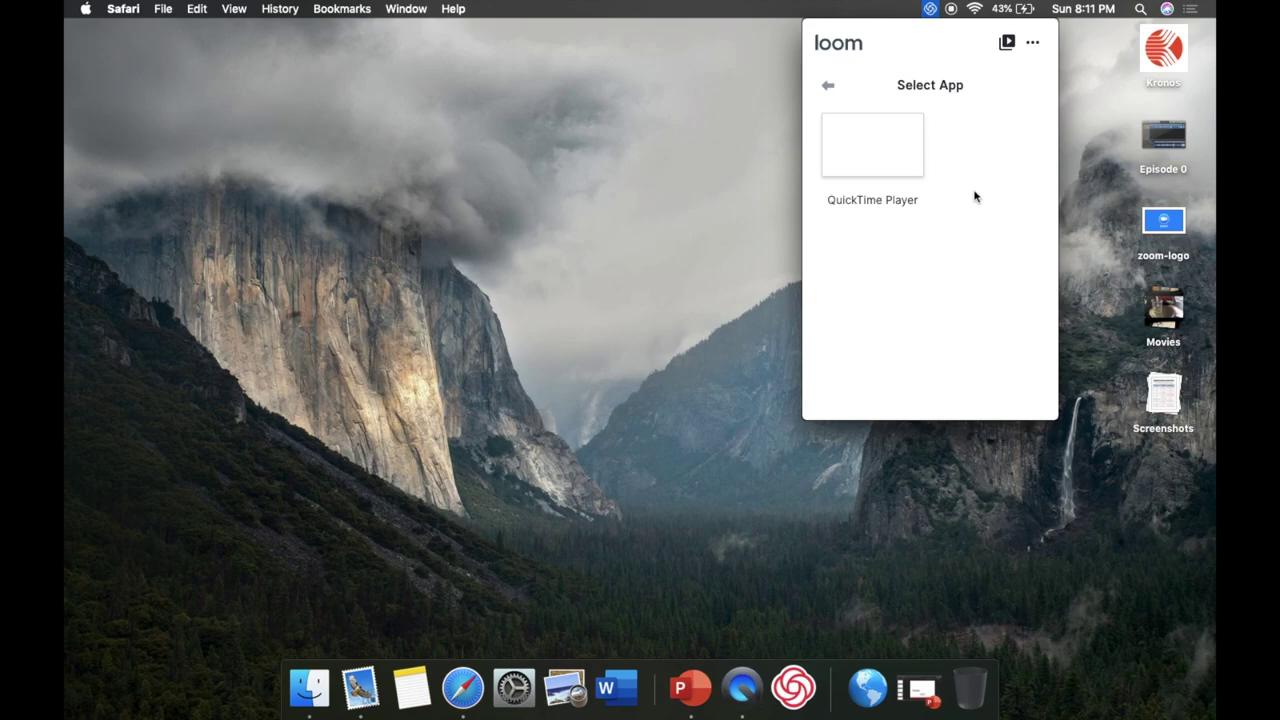
click(829, 89)
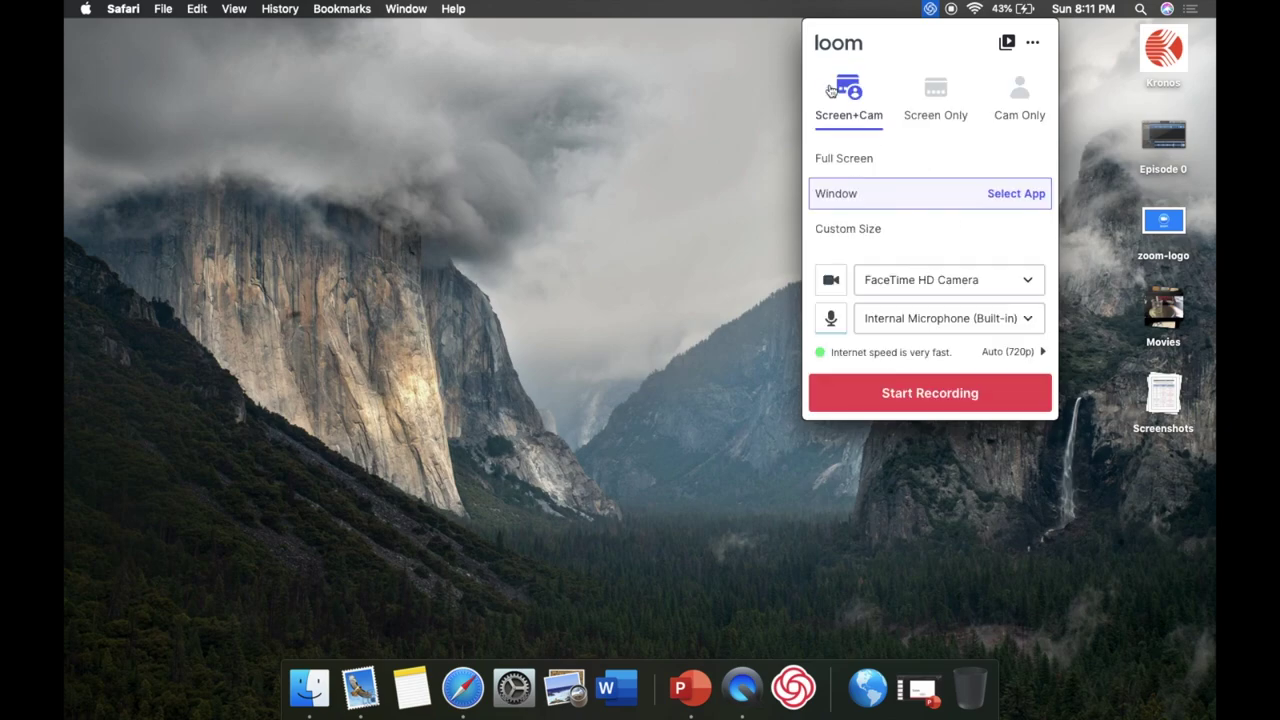
click(865, 230)
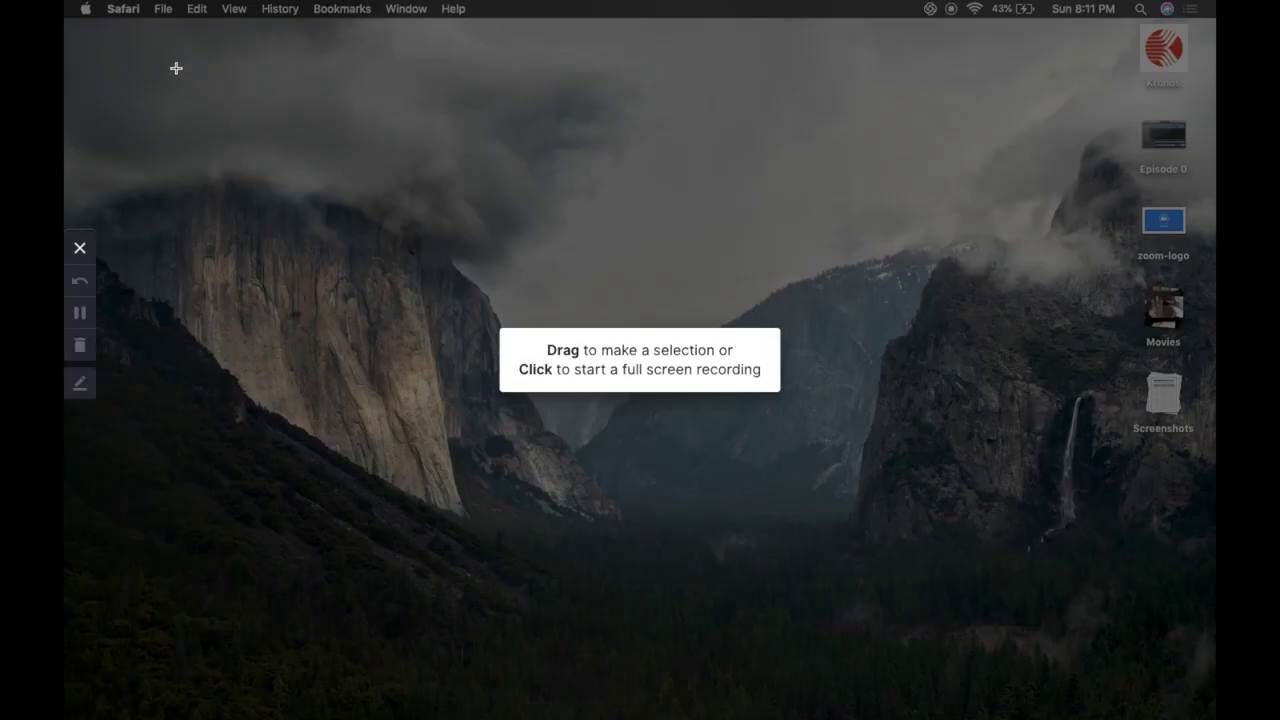
drag(176, 68, 963, 604)
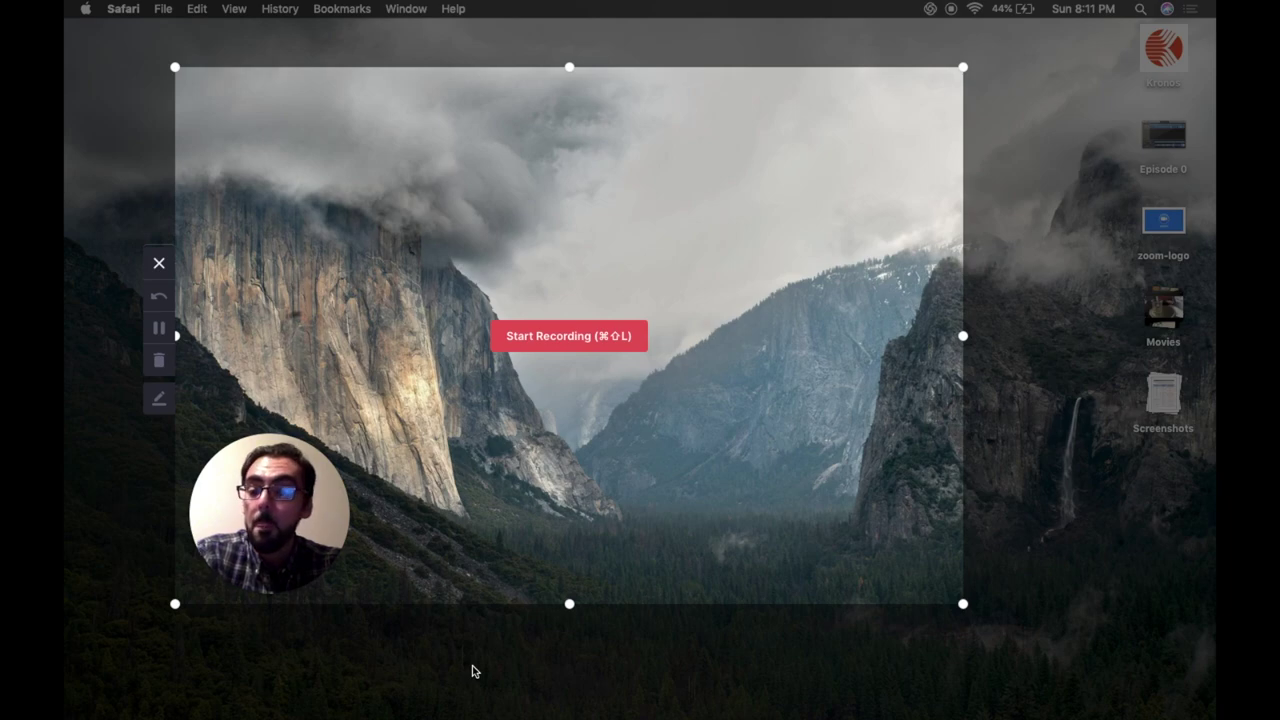
click(545, 340)
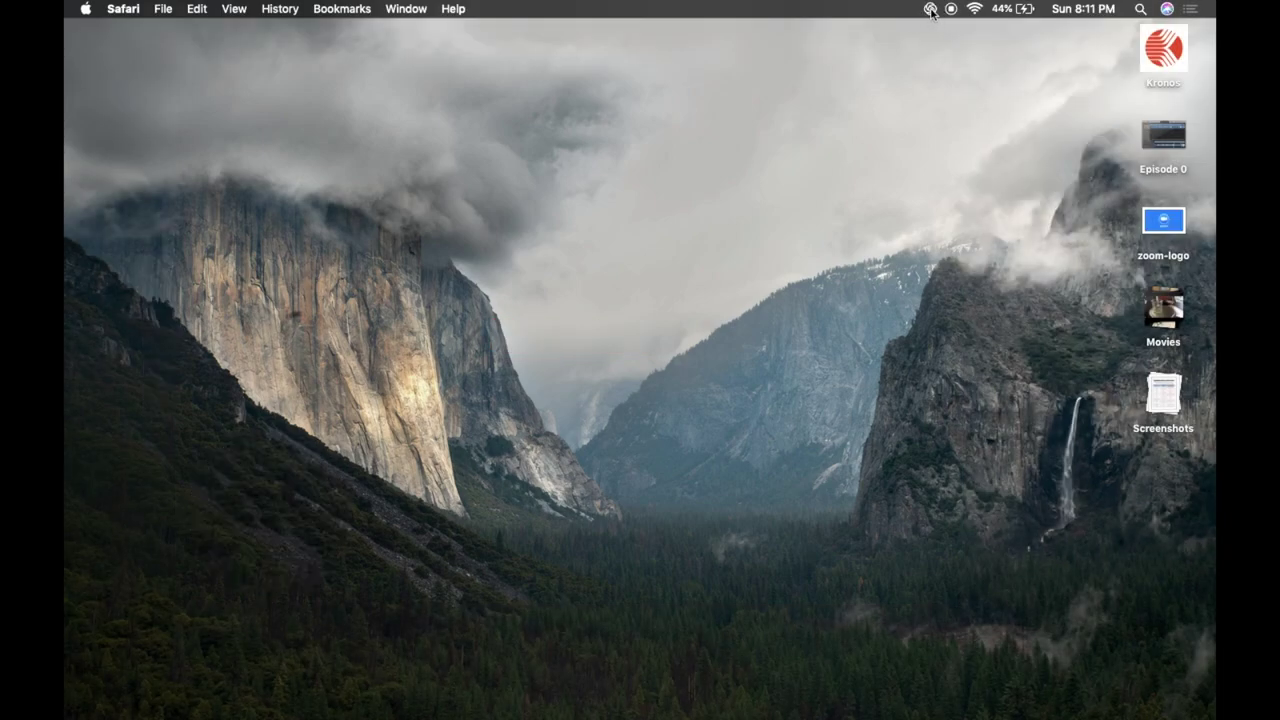
click(930, 10)
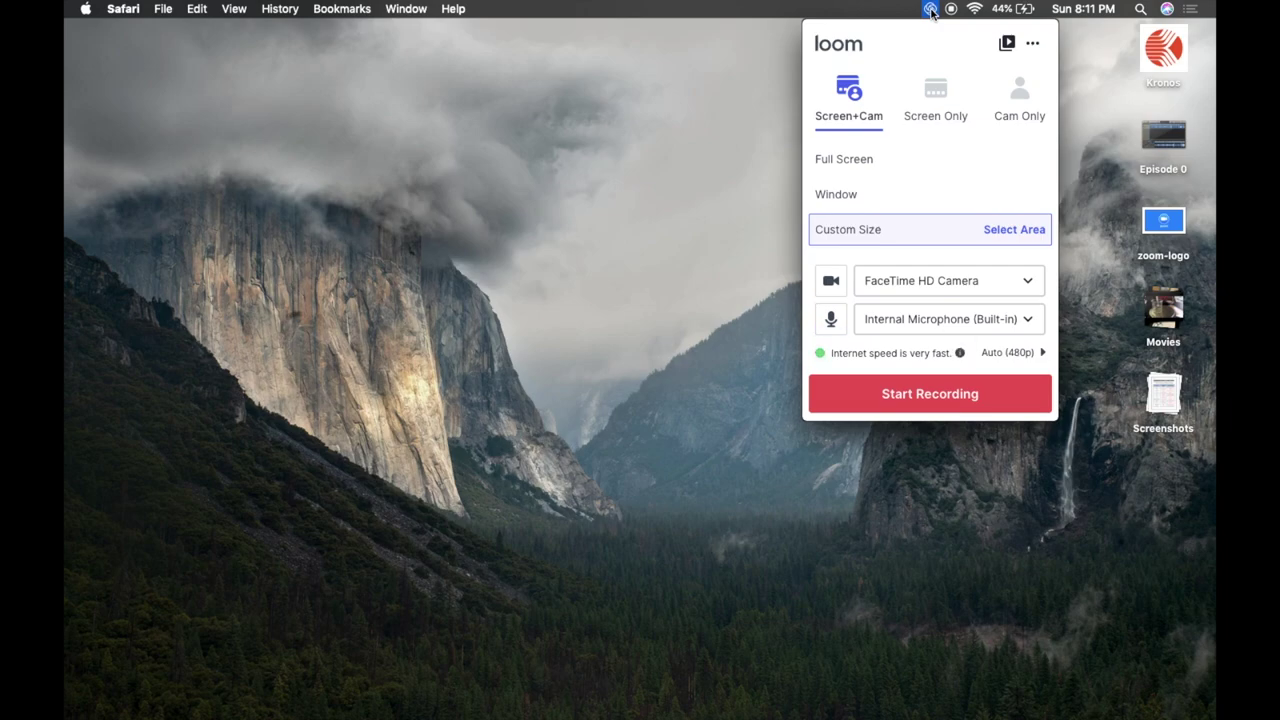
click(866, 159)
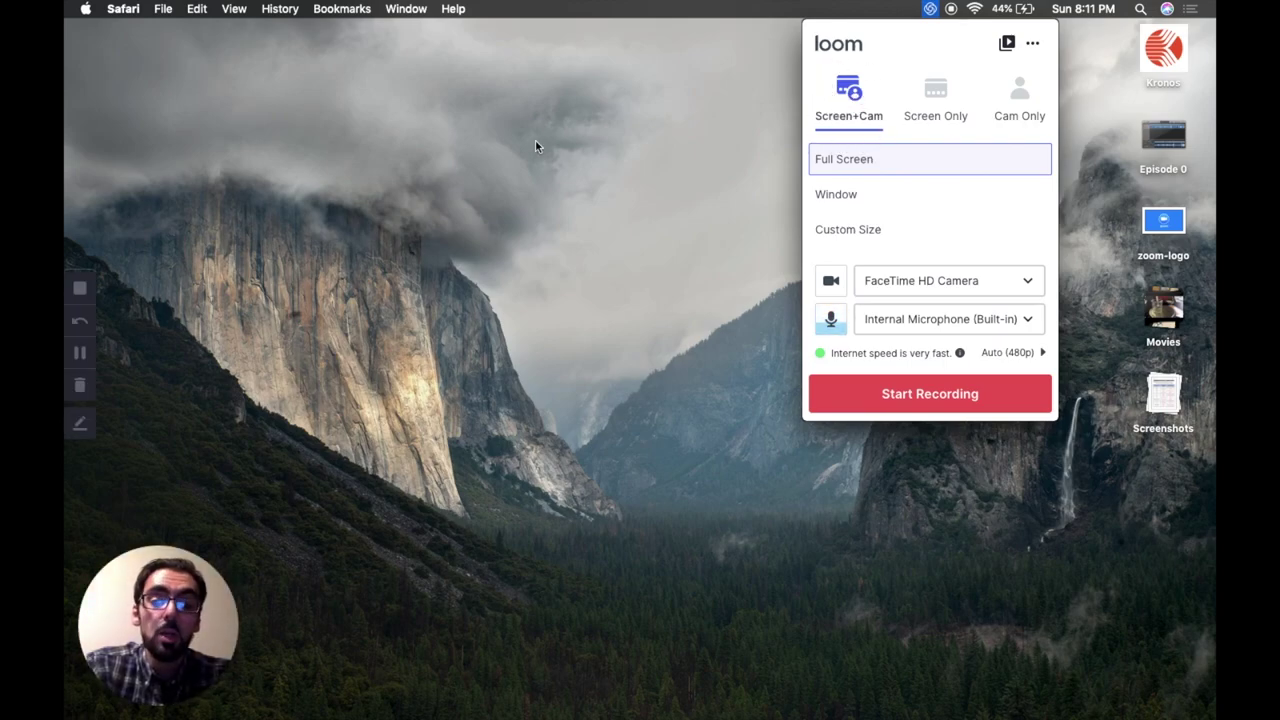
- Close the camera bubble and bring it back with the Screen+Cam mode
mouse_move(91, 620)
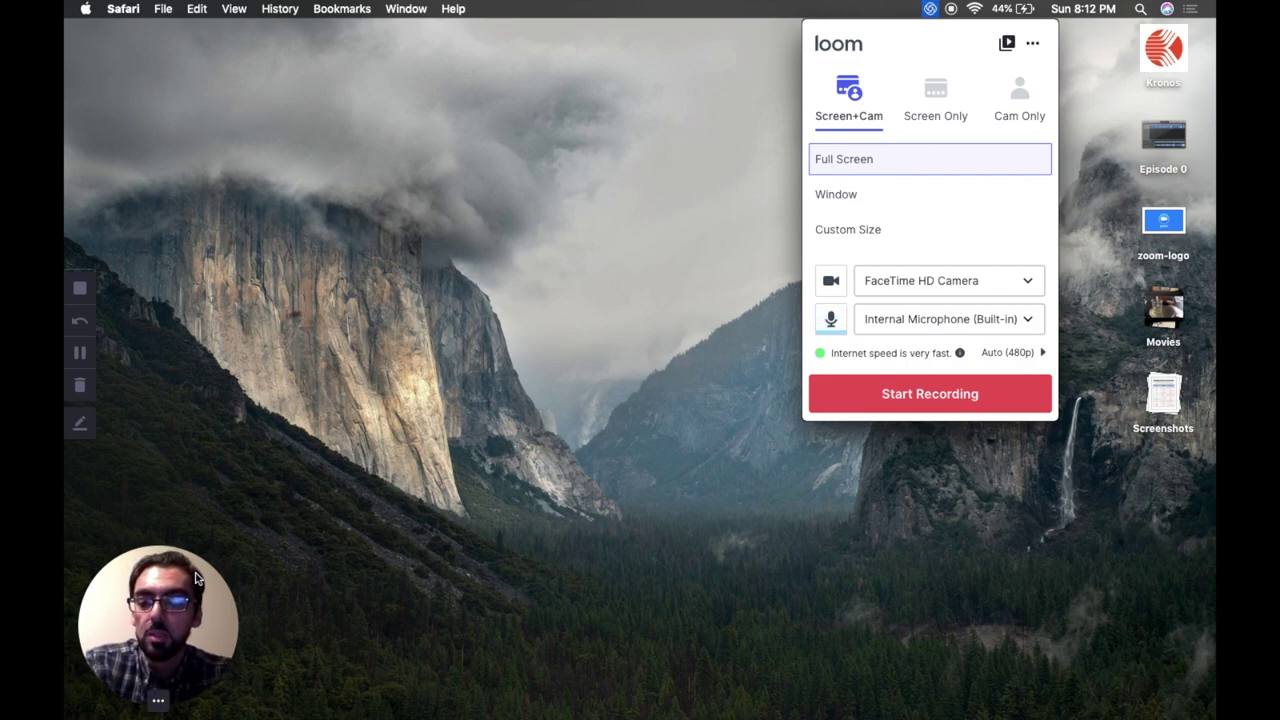
mouse_move(169, 623)
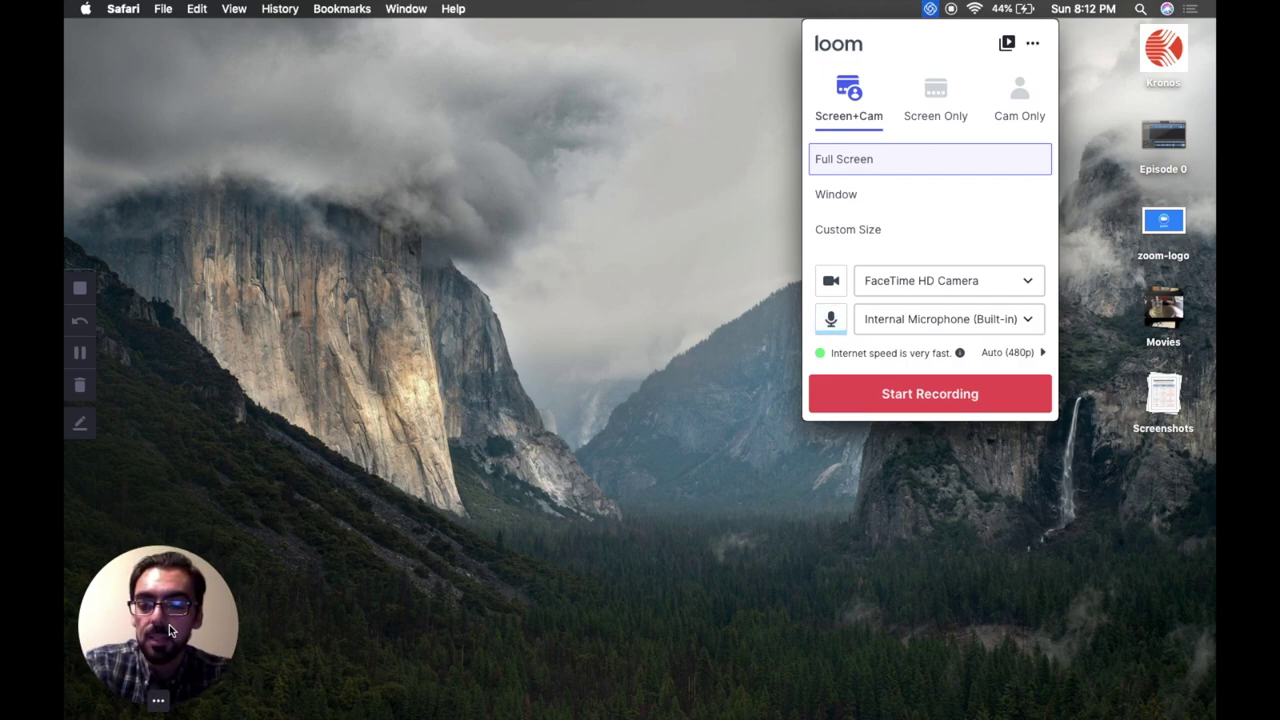
mouse_move(158, 700)
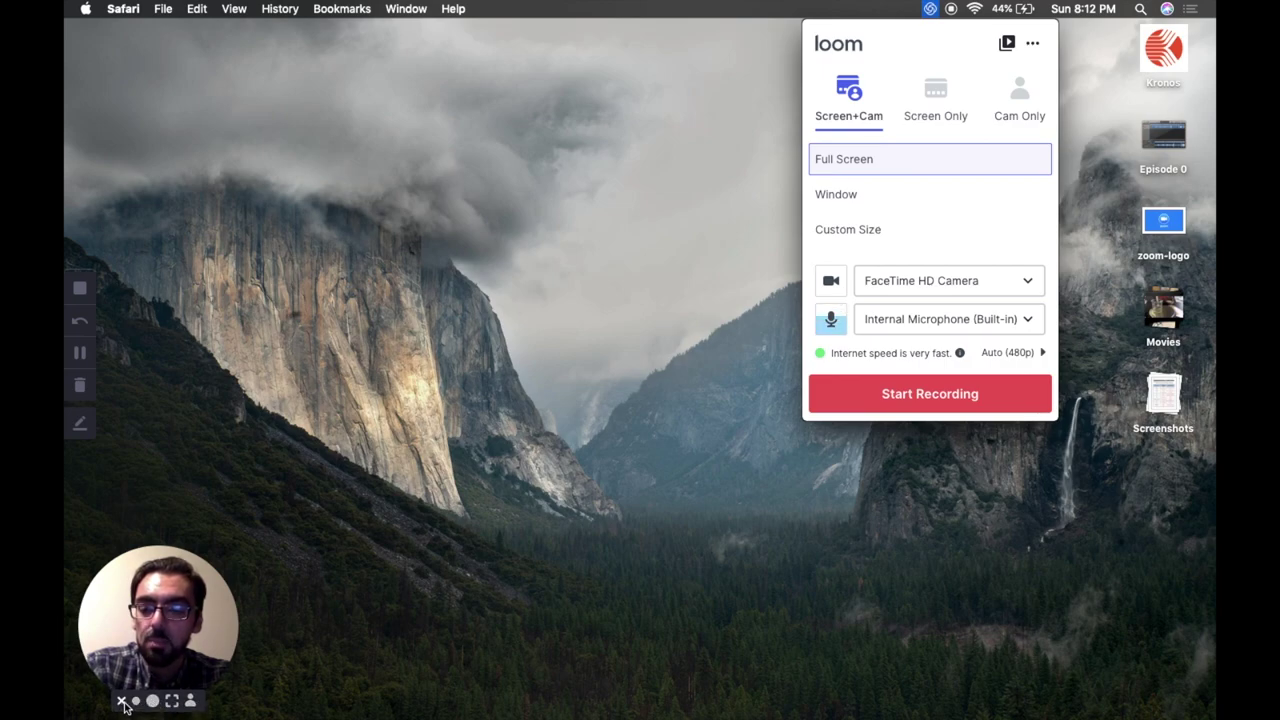
click(123, 702)
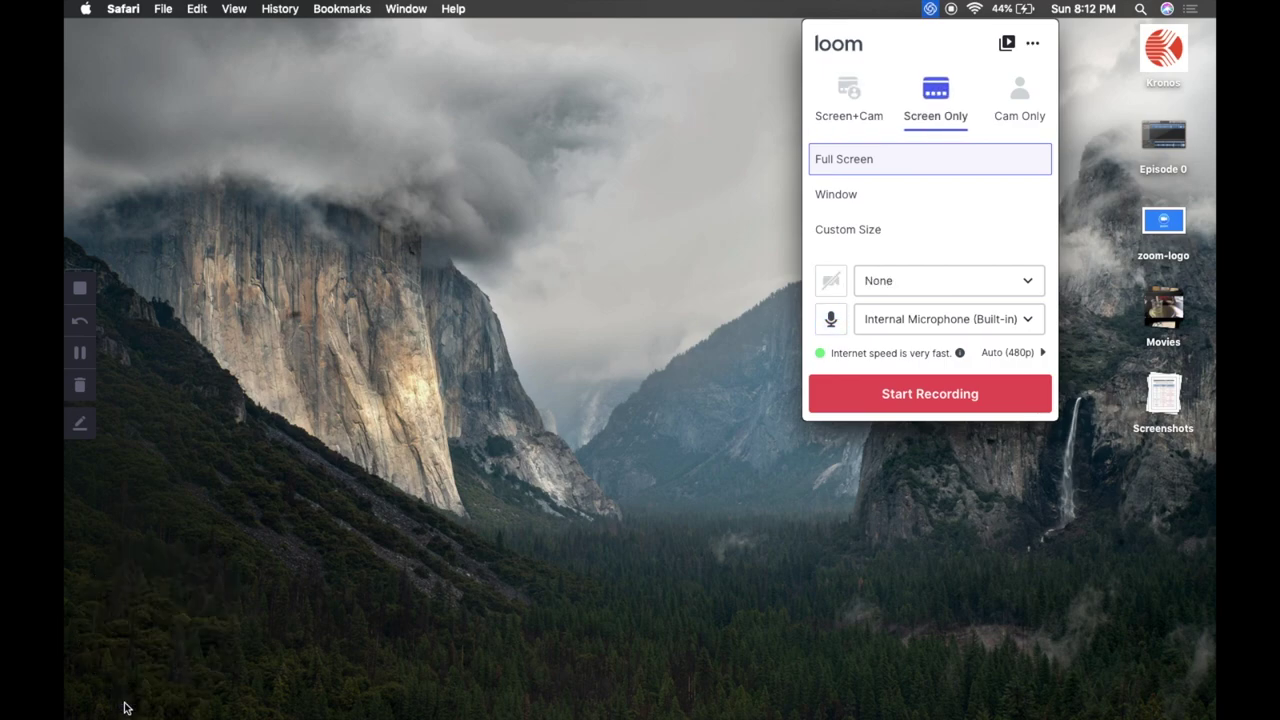
click(849, 100)
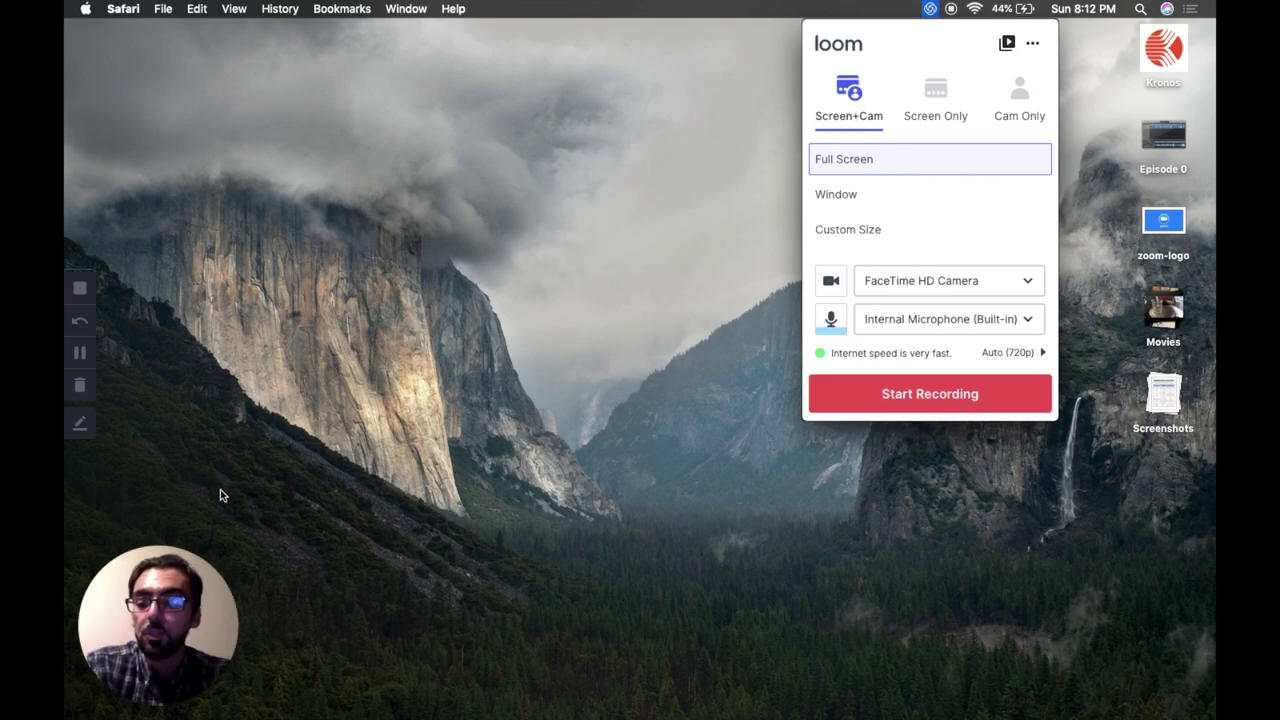
- Try the camera bubble's large and full-screen sizes and its profile photo display, returning it to the small live camera view
mouse_move(157, 640)
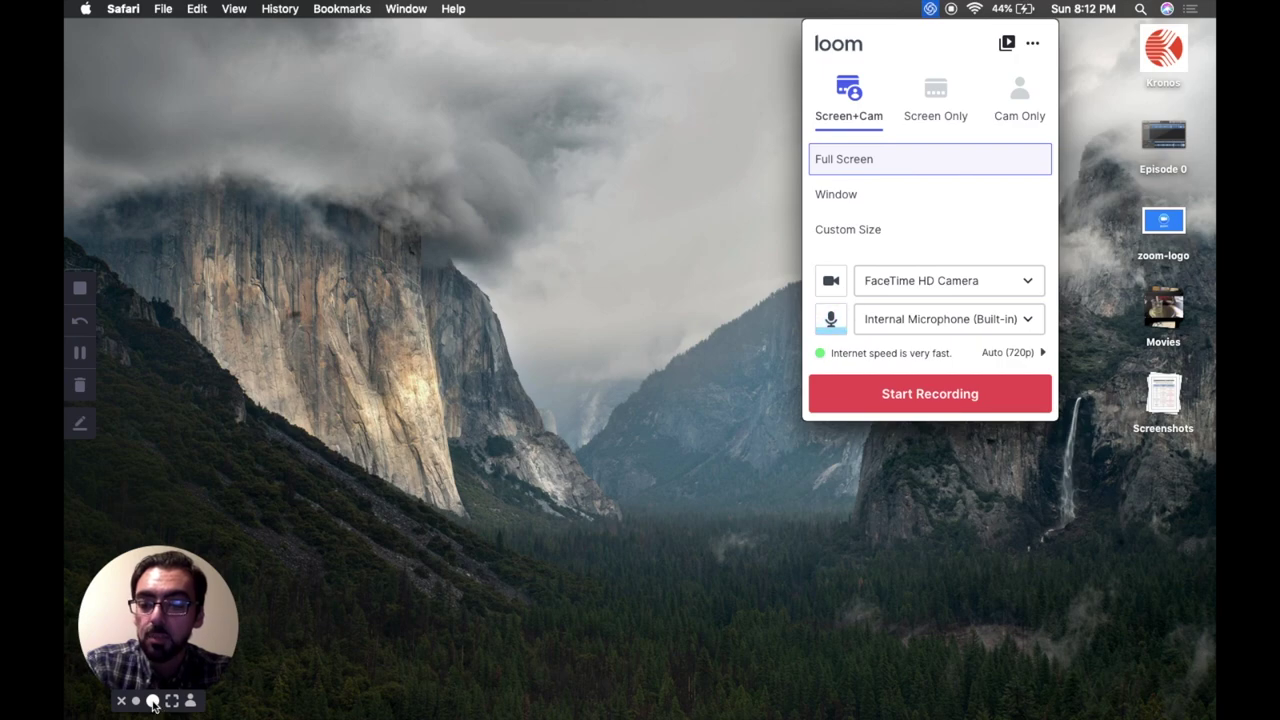
click(153, 702)
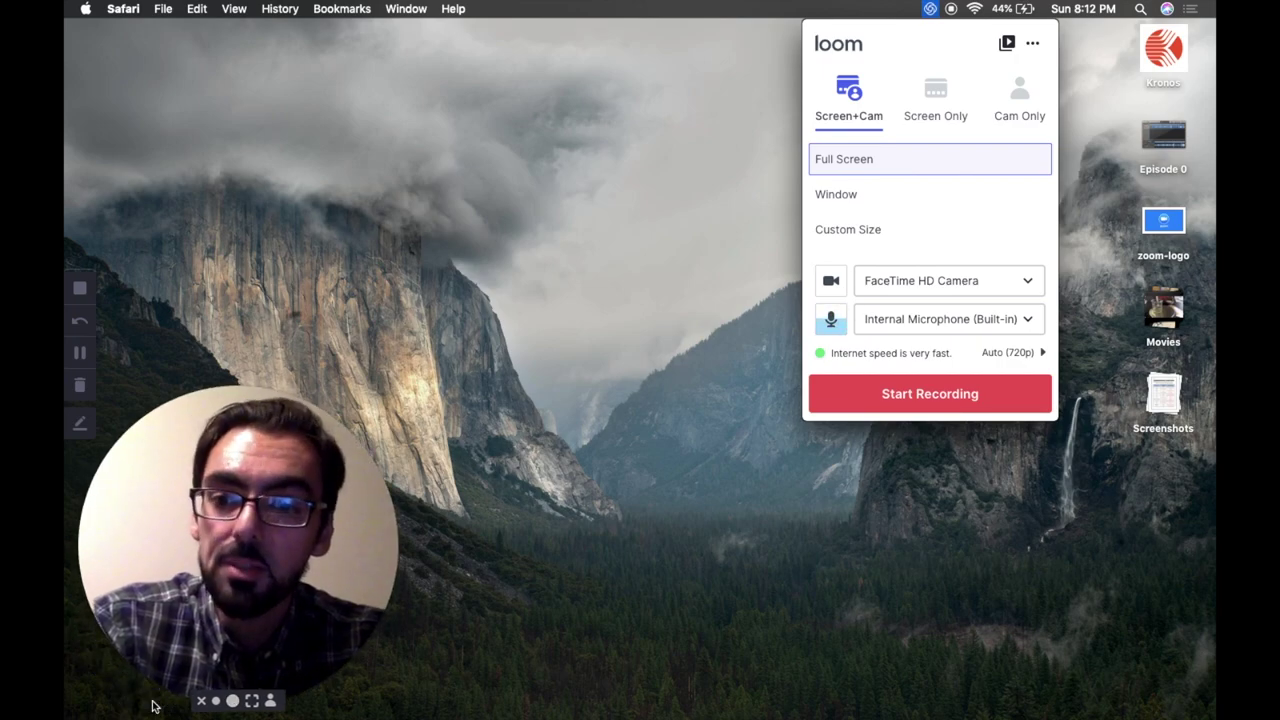
click(216, 702)
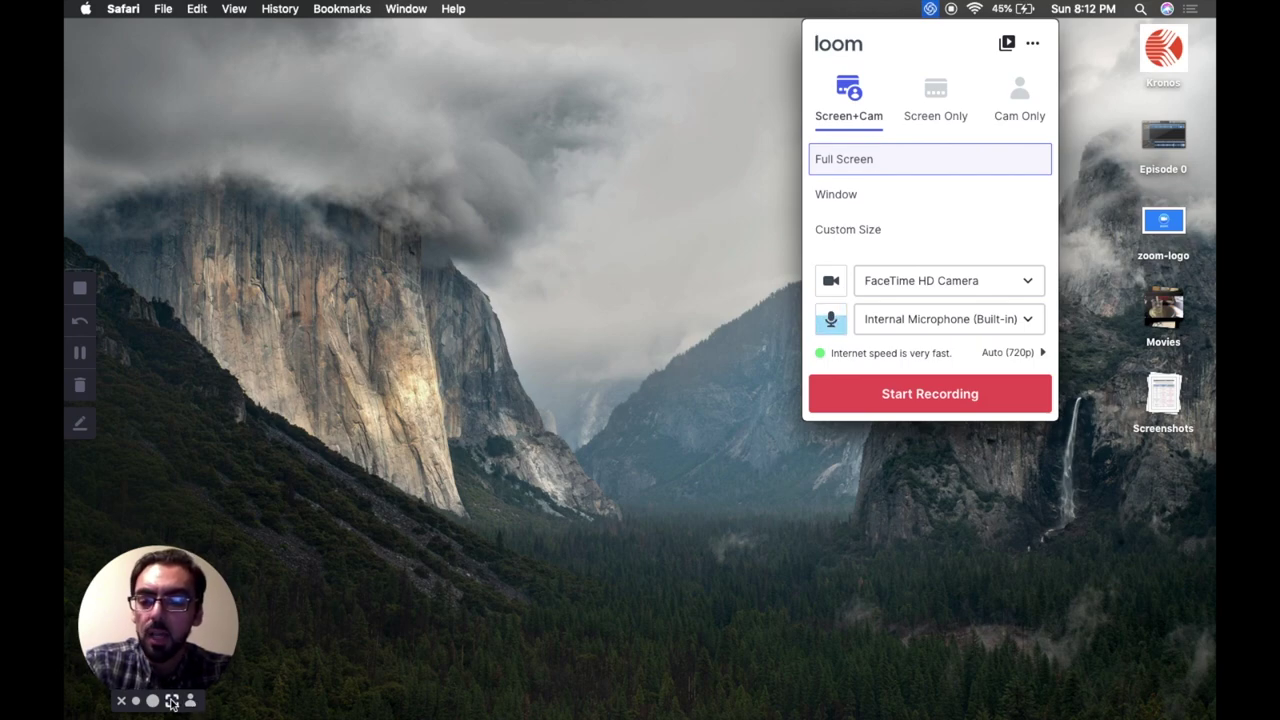
click(172, 701)
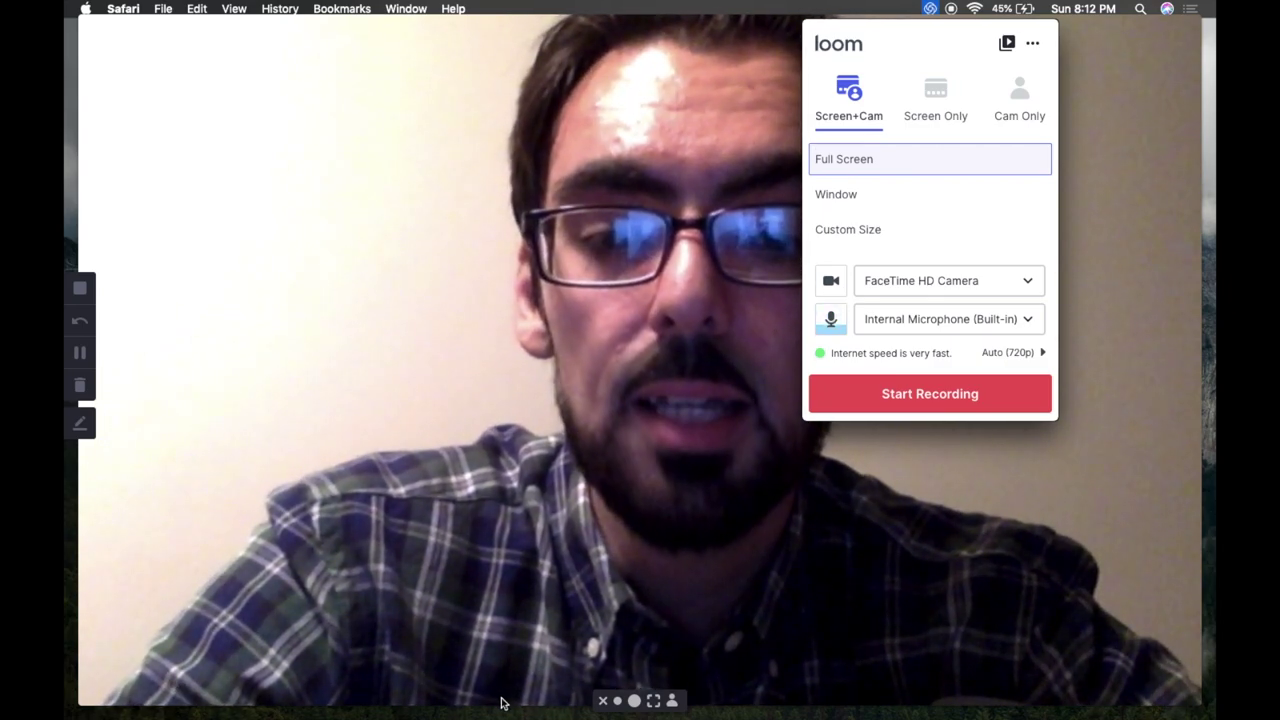
click(617, 702)
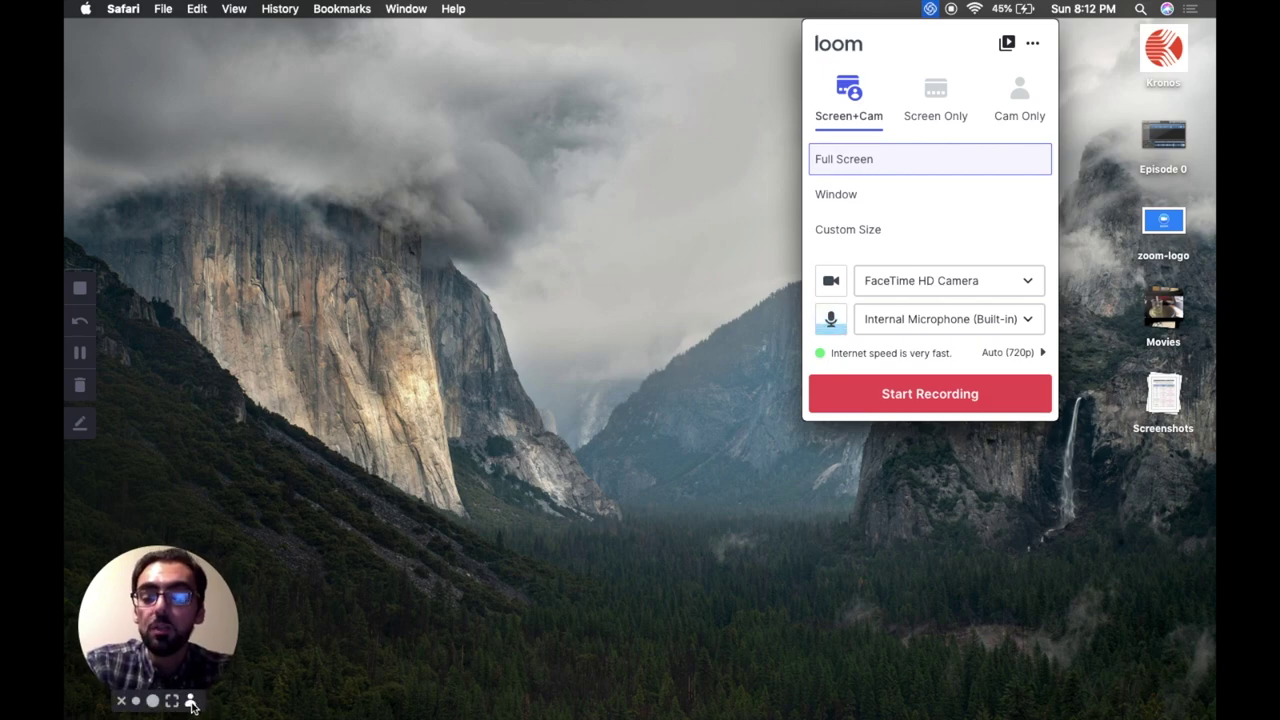
click(191, 702)
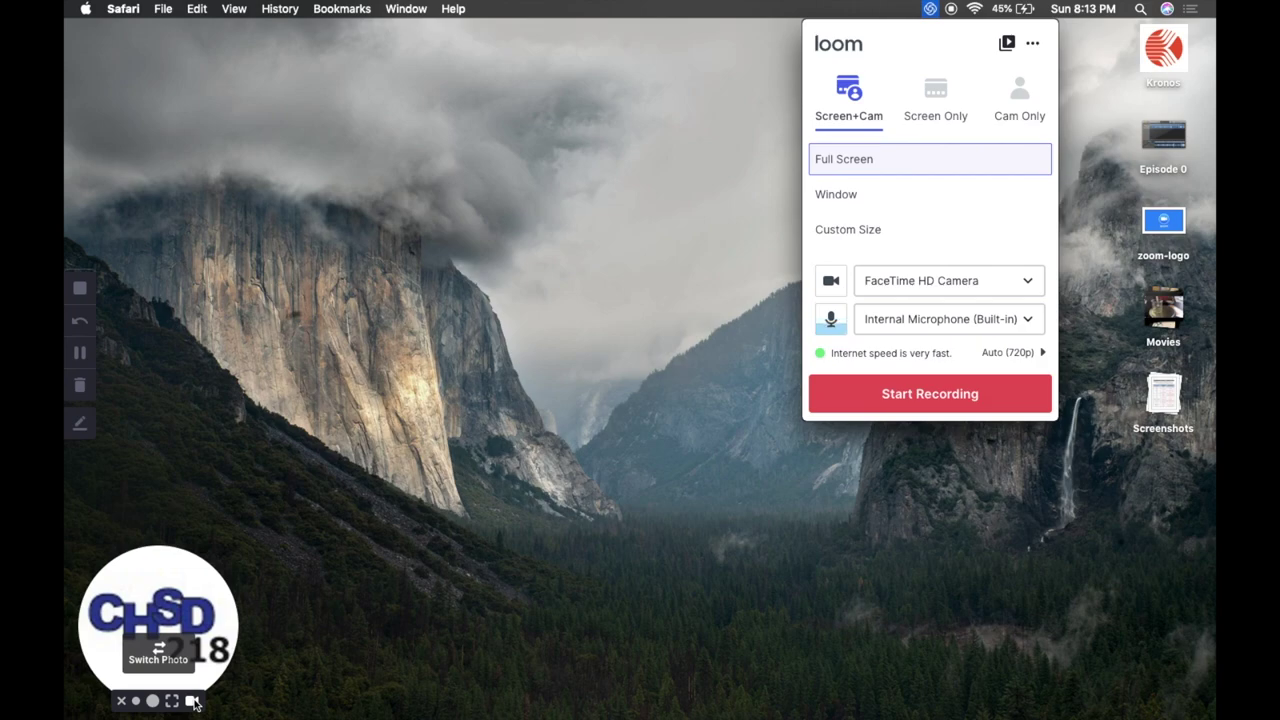
click(193, 701)
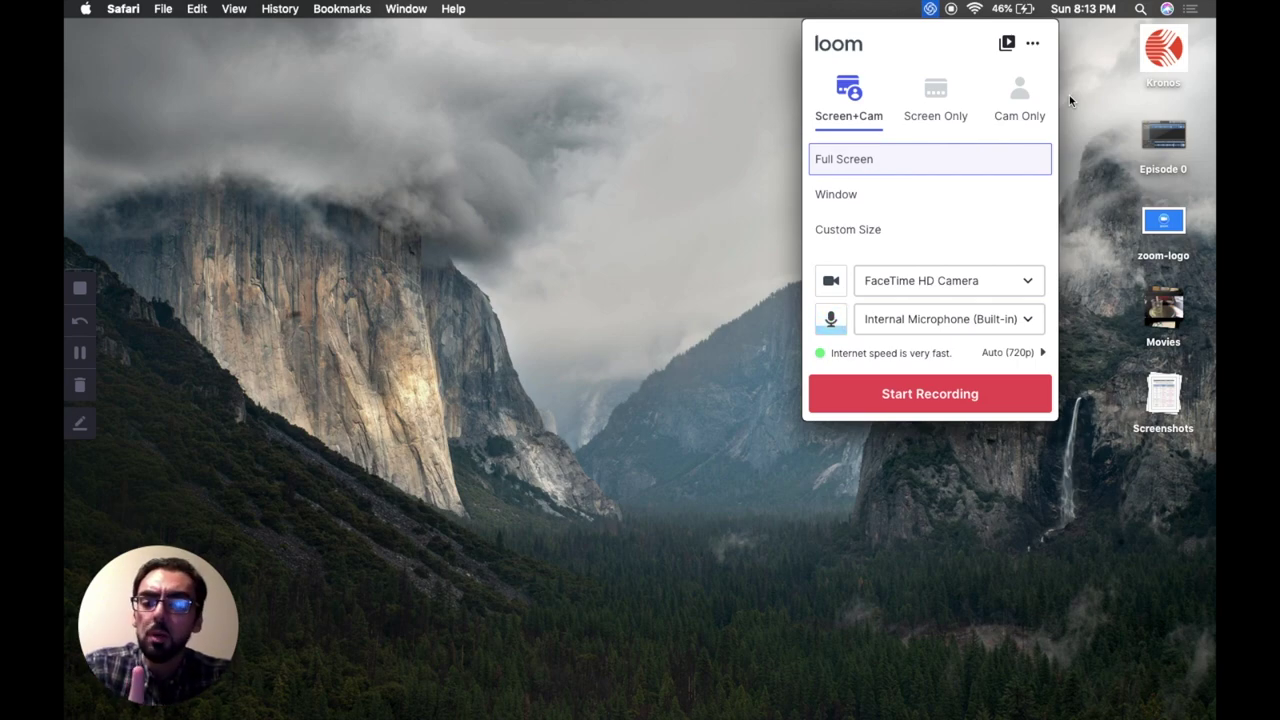
- Examine Loom's preferences for general recording settings, keyboard shortcuts and the account, and return to the recording options
click(1034, 45)
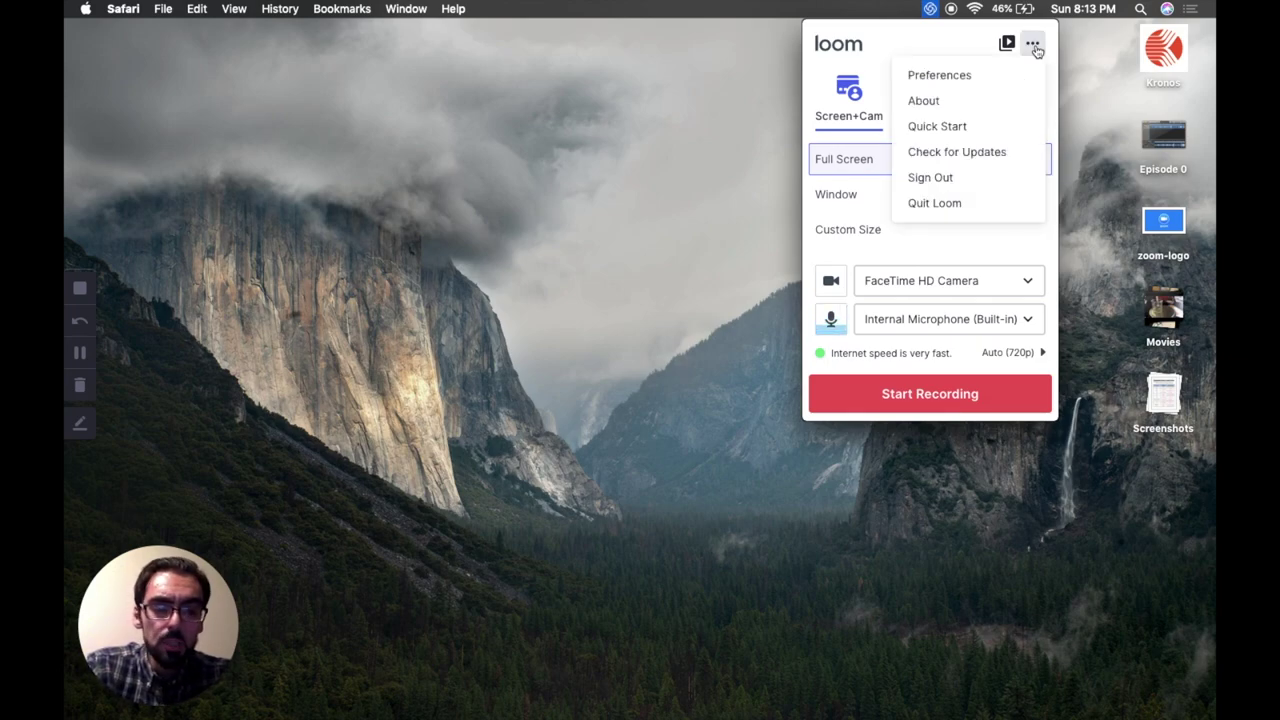
click(958, 78)
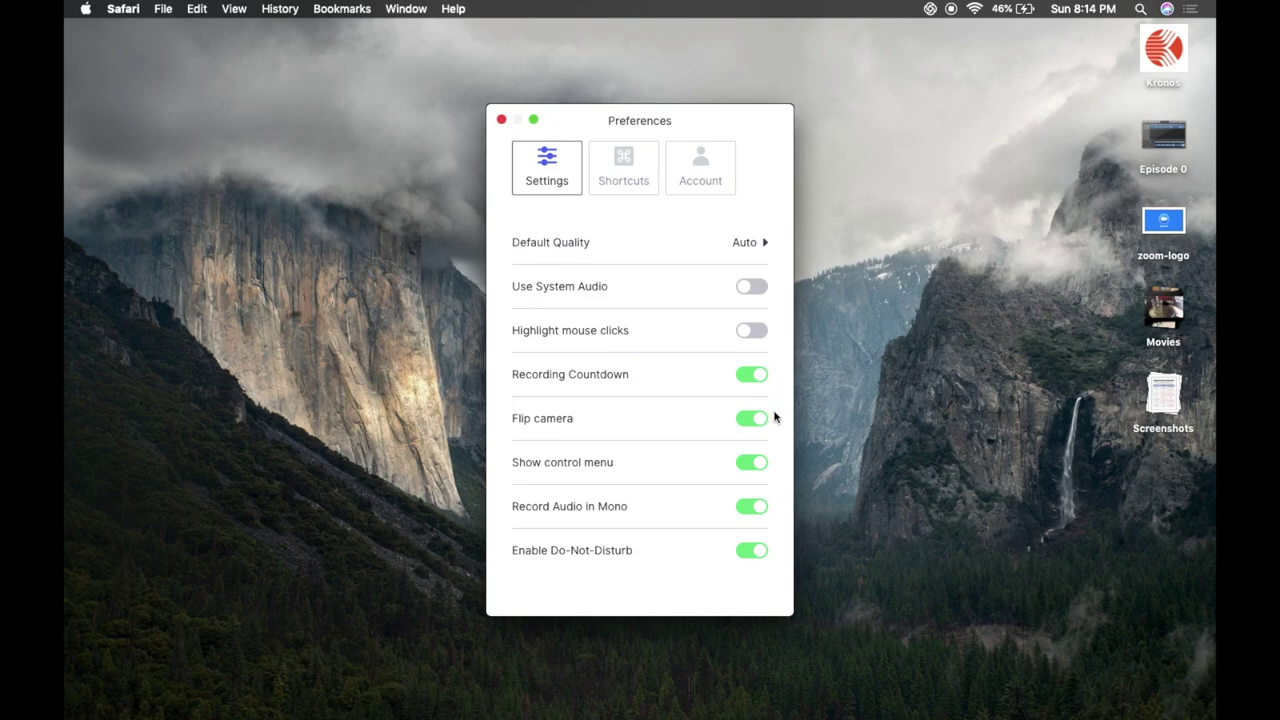
click(625, 182)
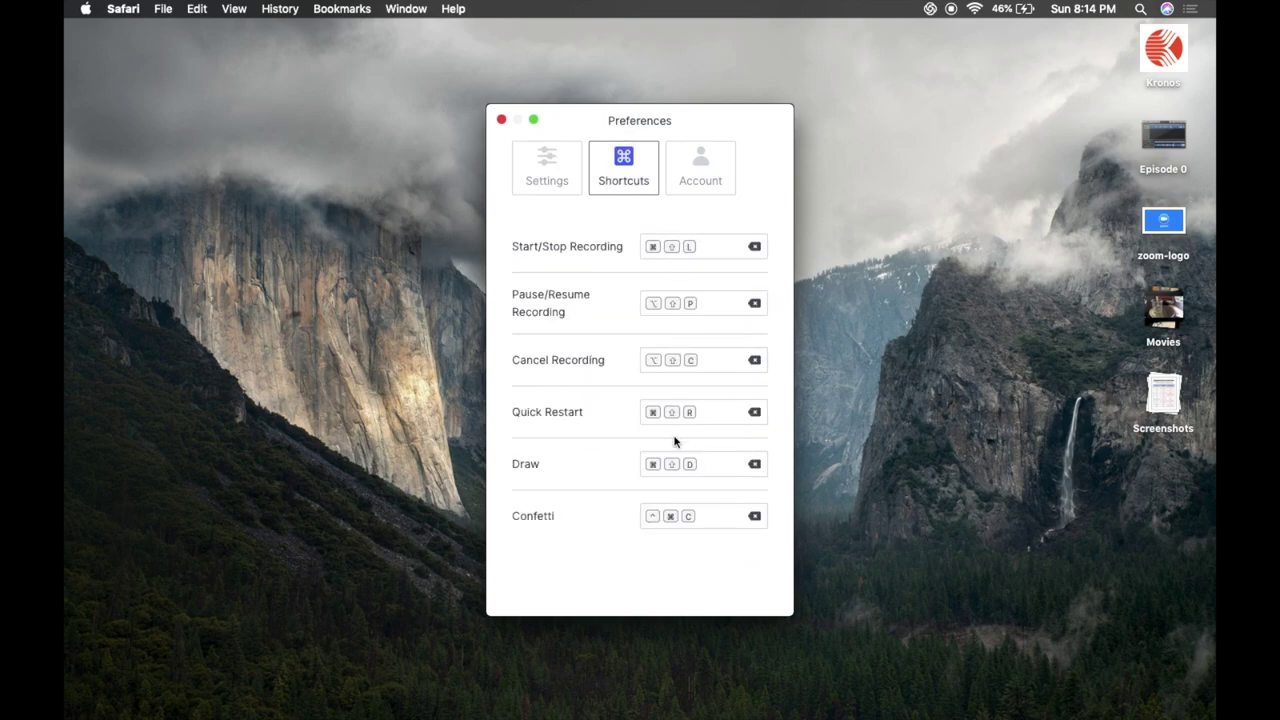
click(702, 181)
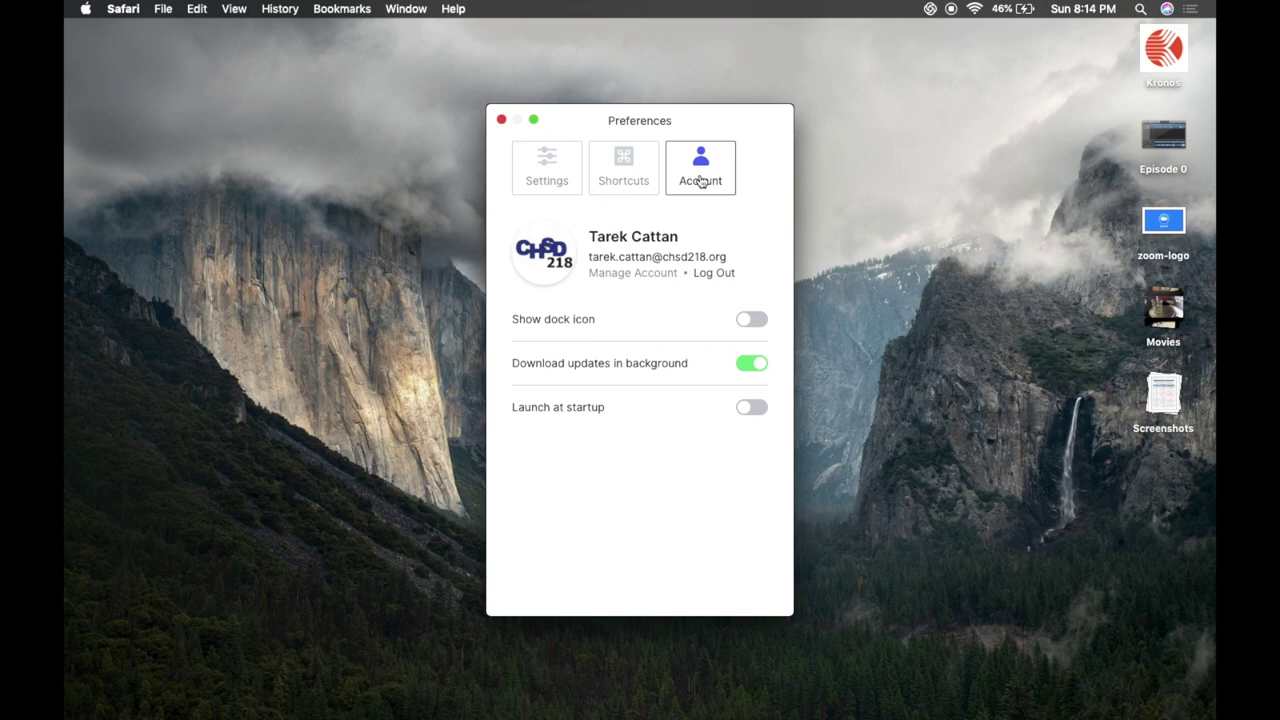
click(547, 162)
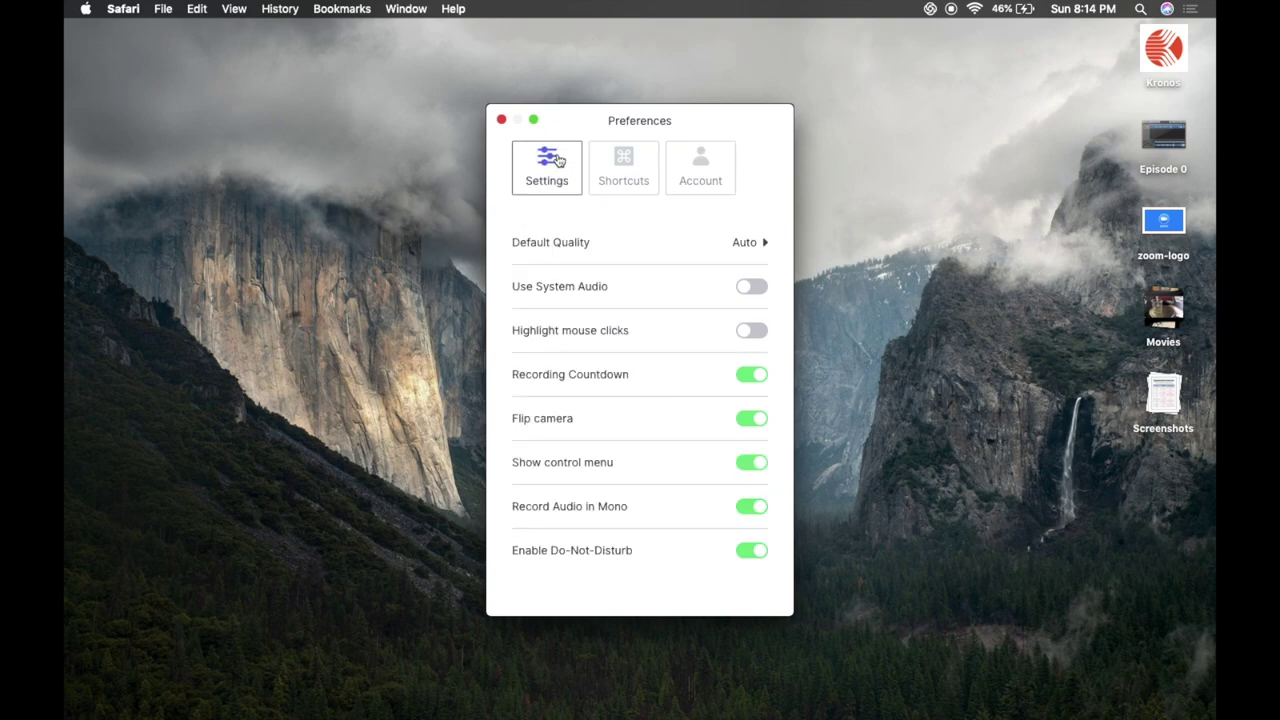
click(502, 121)
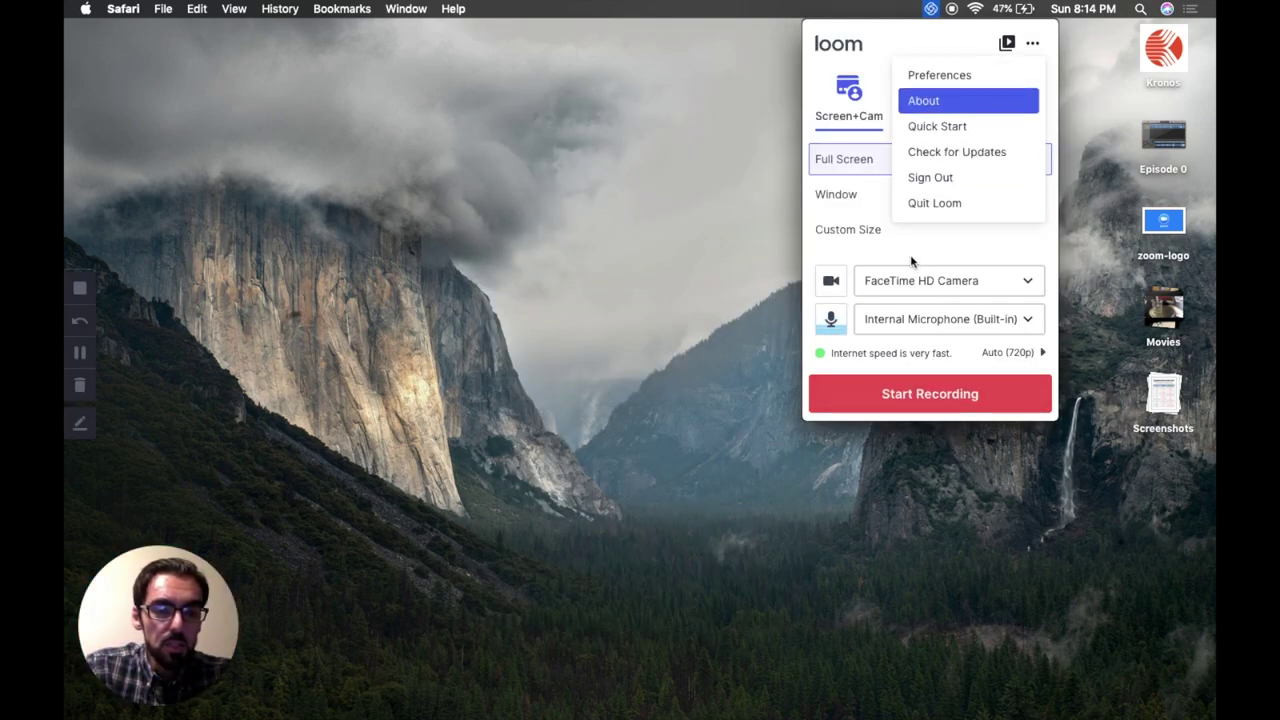
click(880, 158)
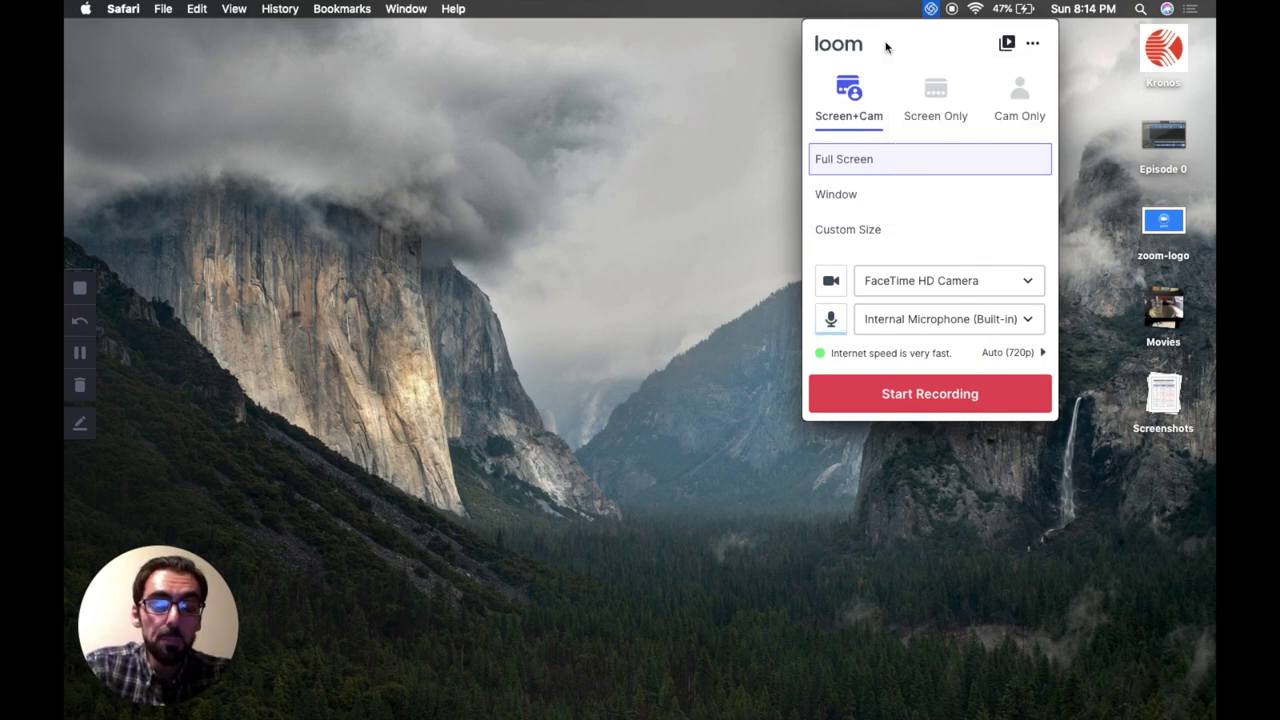
mouse_move(142, 628)
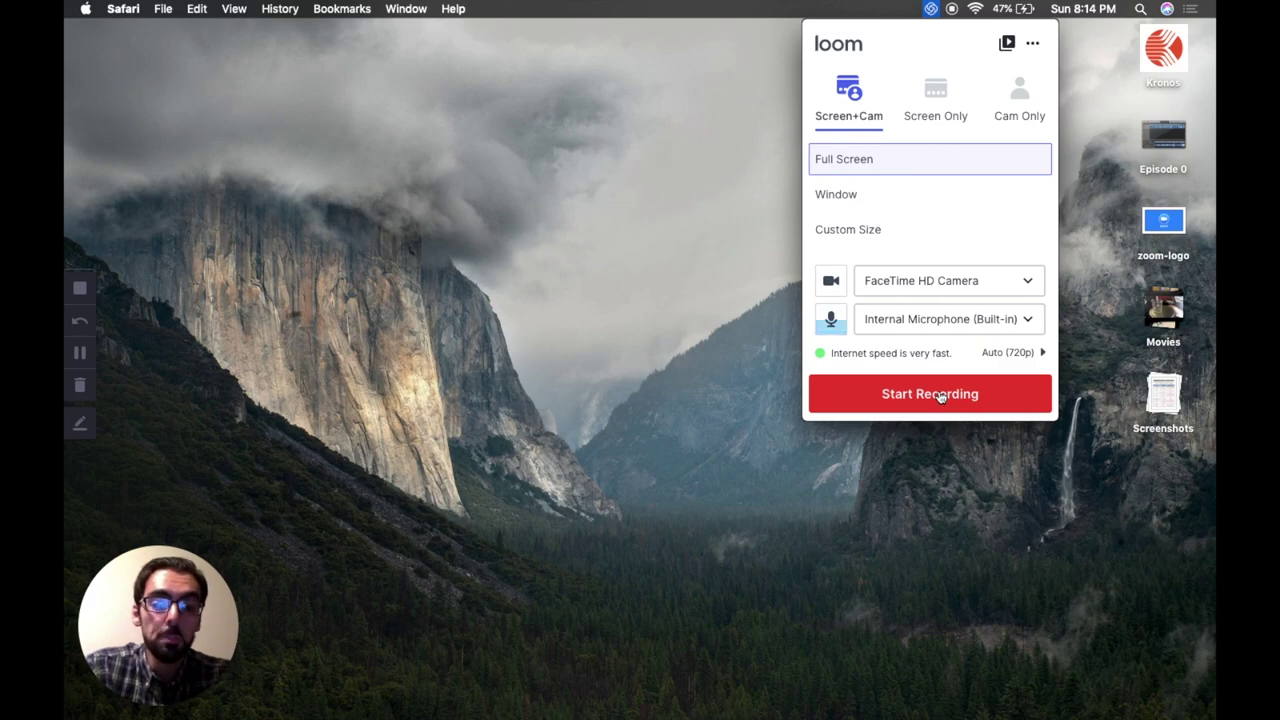
- Start the full-screen Screen+Cam recording and bring up the minimized Loom - 1 presentation in PowerPoint
click(940, 395)
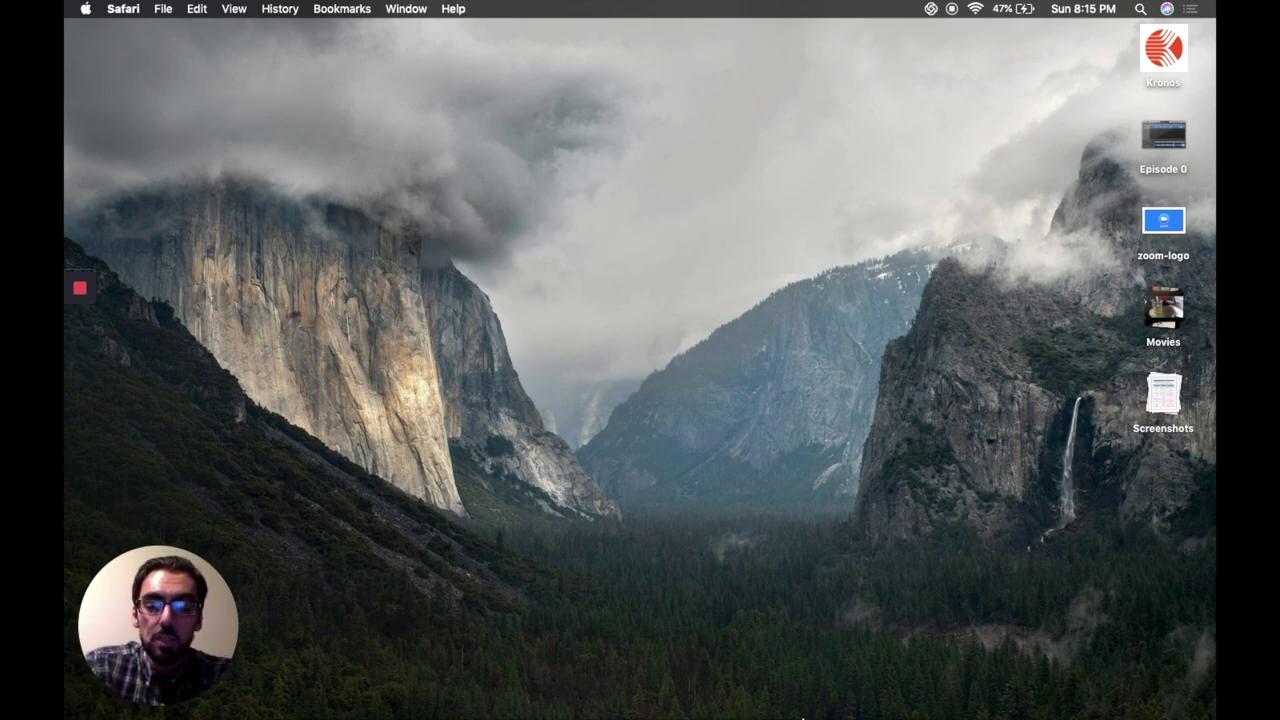
mouse_move(803, 717)
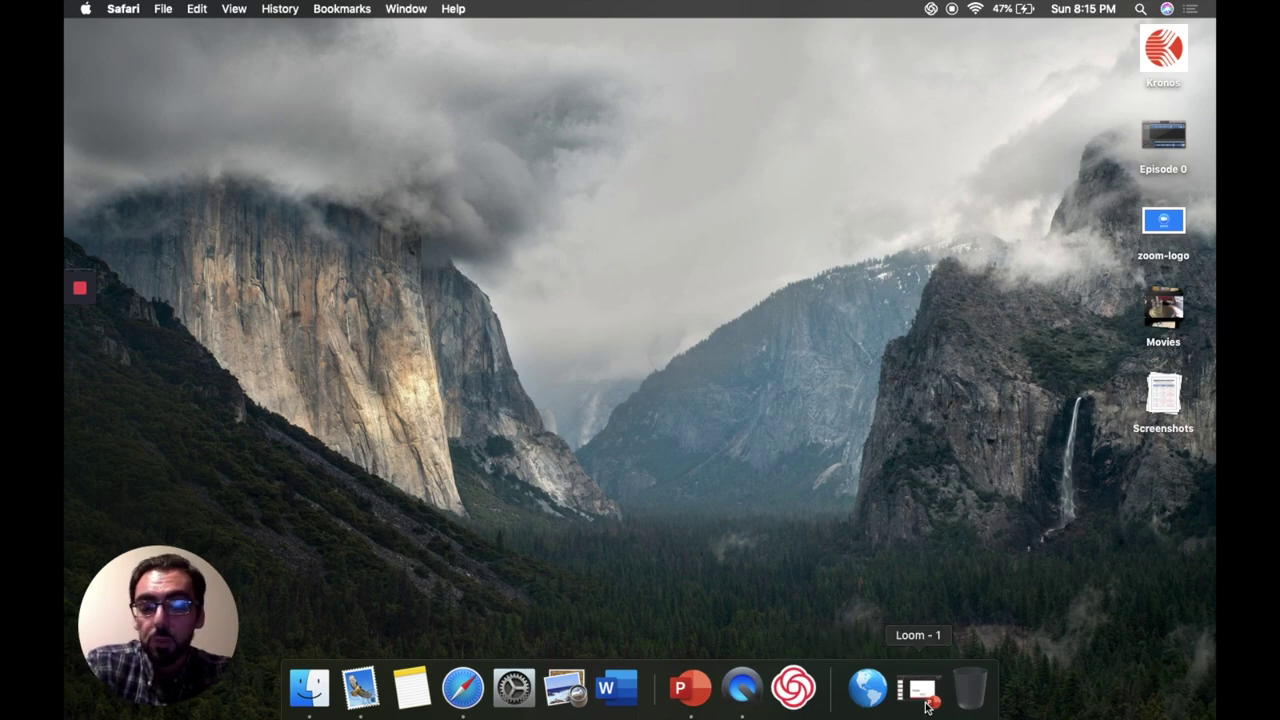
click(926, 706)
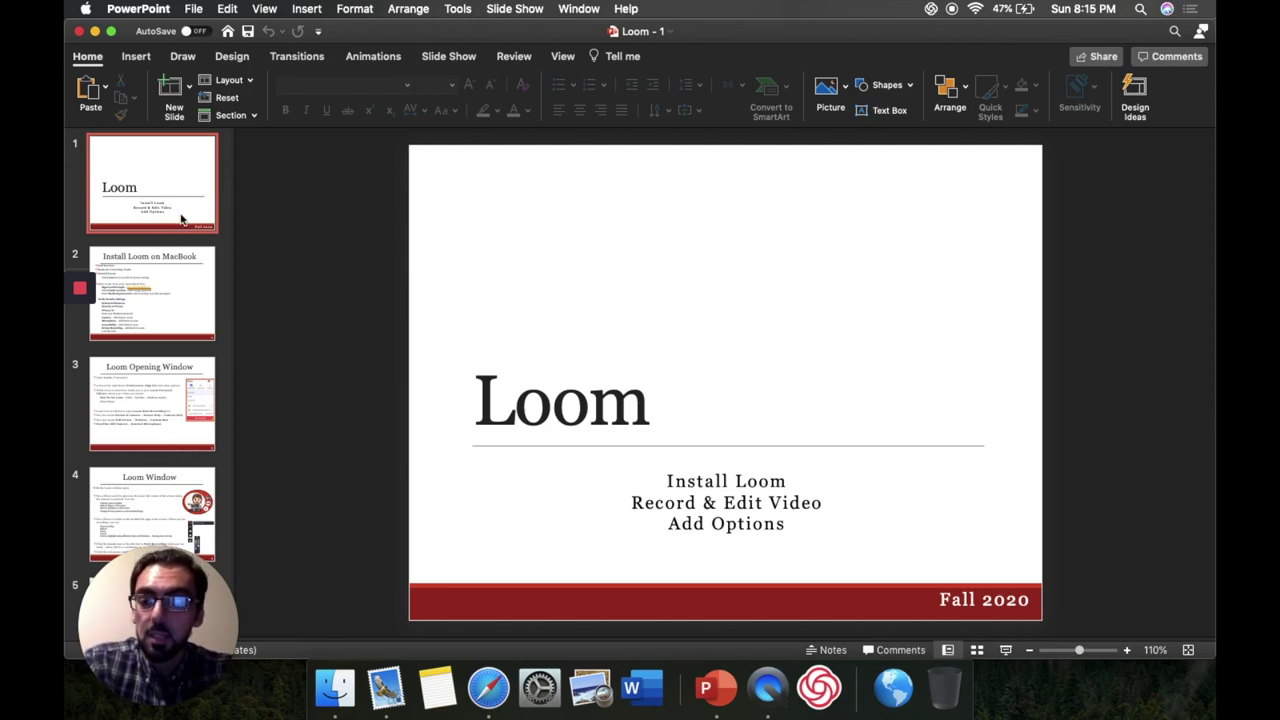
- Show the Loom Window slide of the presentation and narrow the PowerPoint window to clear the area around the recording controls
click(181, 309)
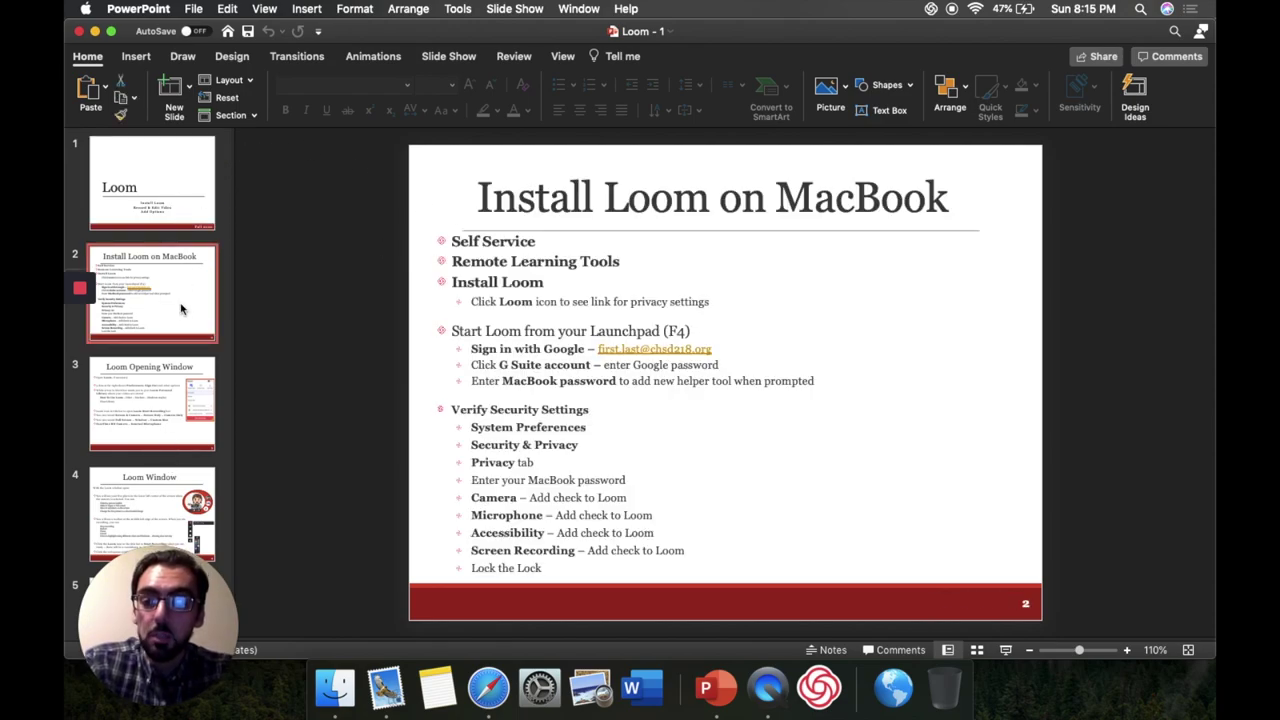
click(168, 399)
click(171, 487)
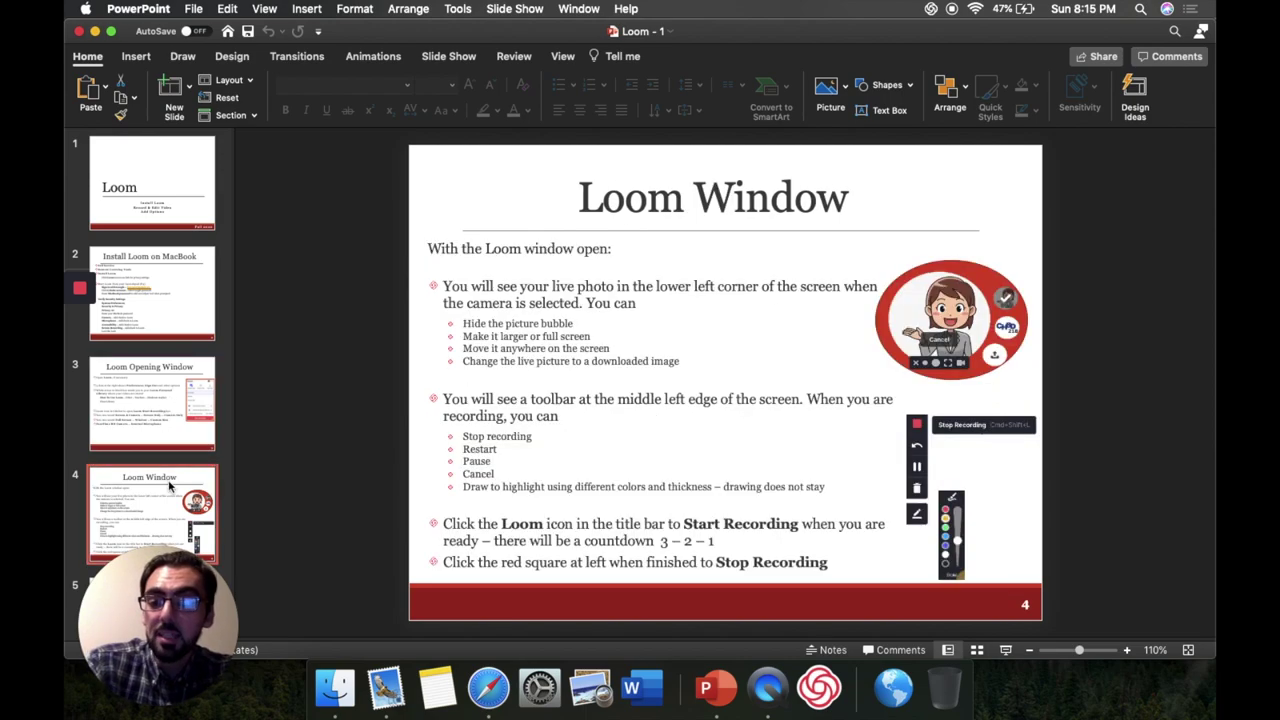
drag(64, 122, 225, 122)
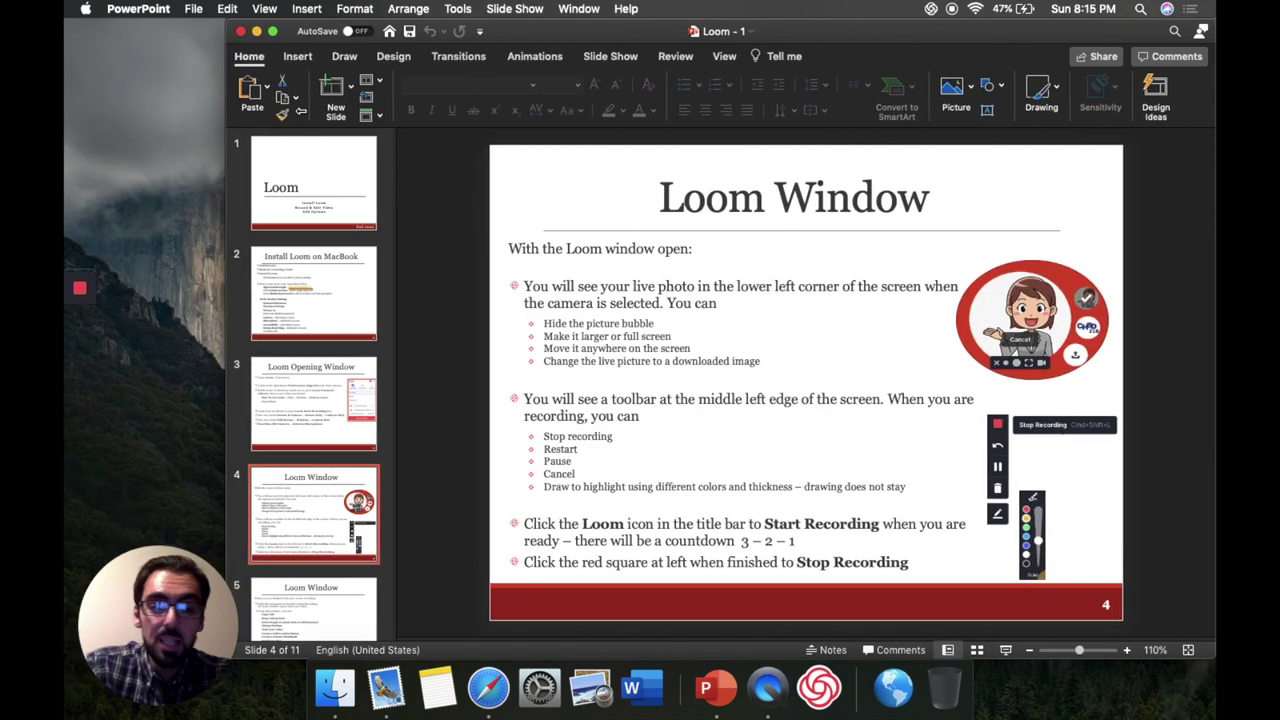
drag(325, 117, 327, 121)
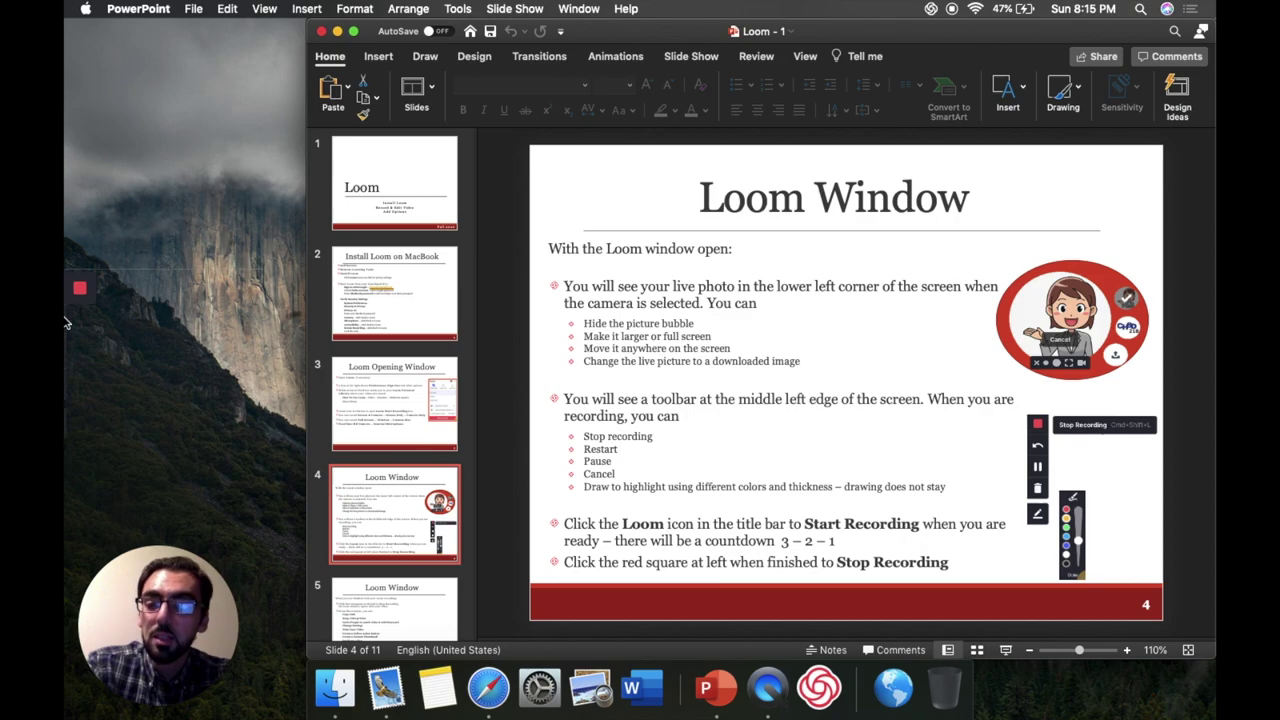
- Try the drawing tool in Loom's recording controls, and stop the recording
mouse_move(77, 291)
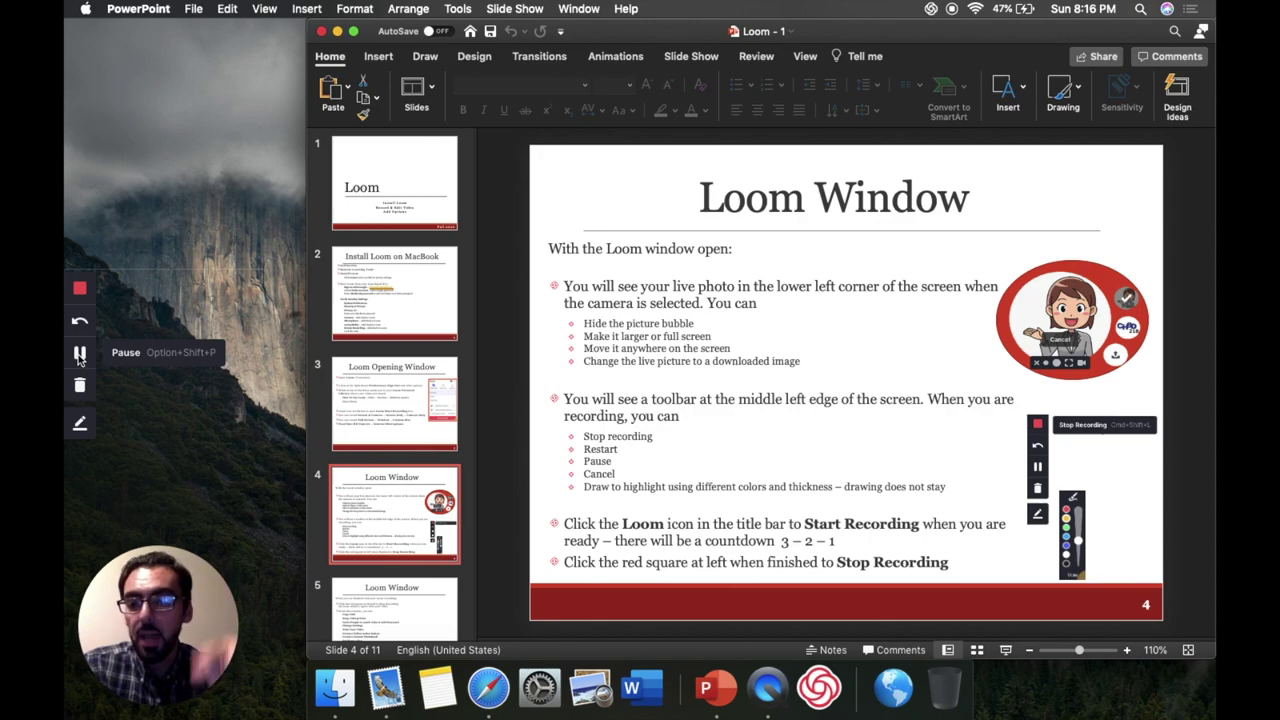
click(81, 425)
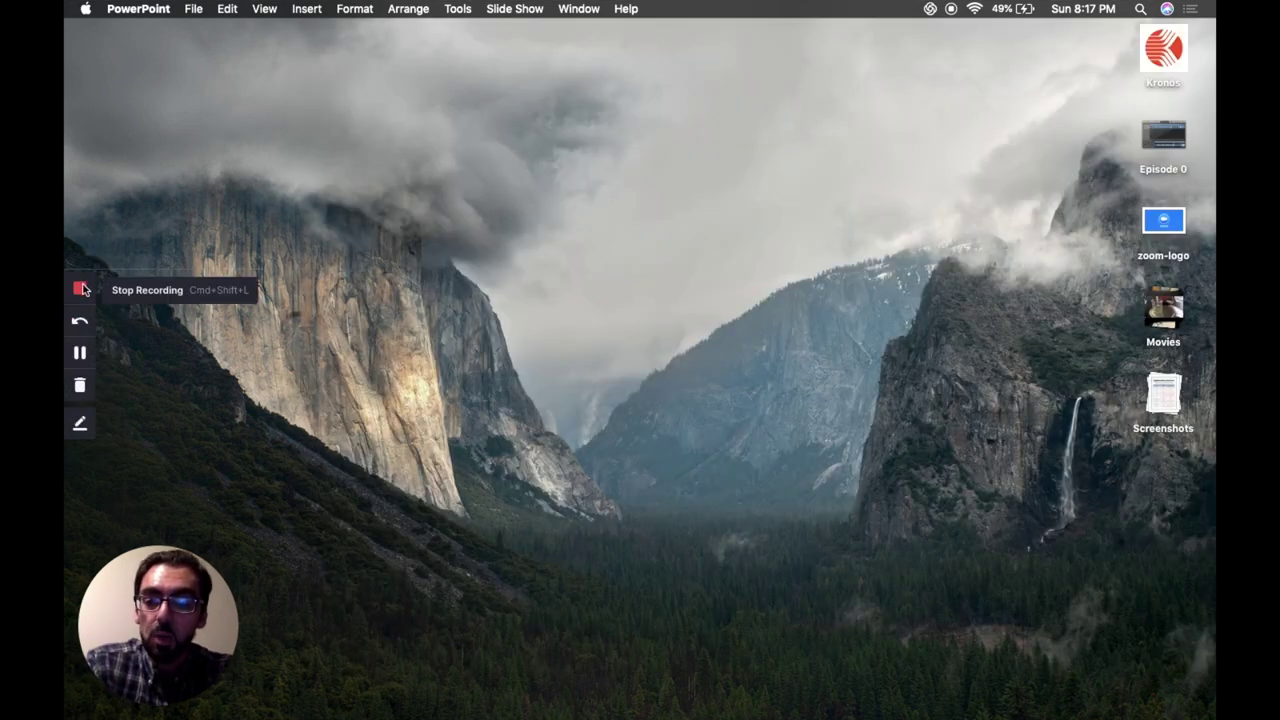
click(82, 289)
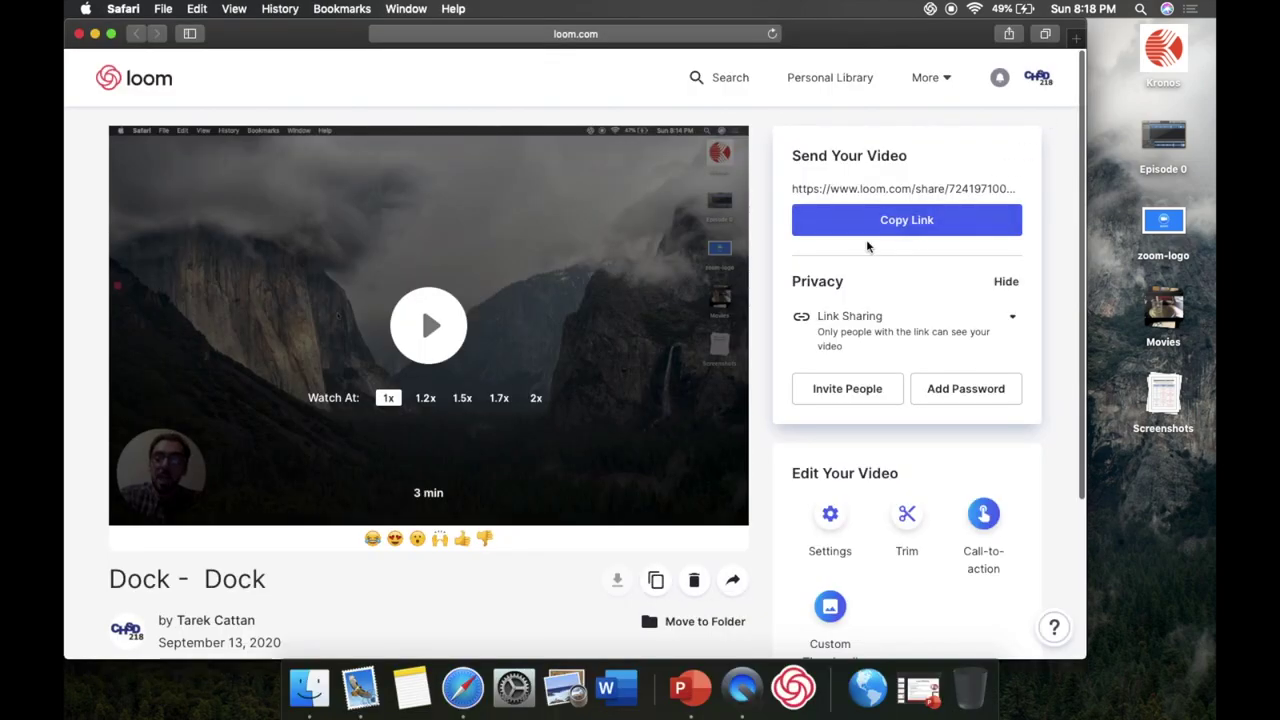
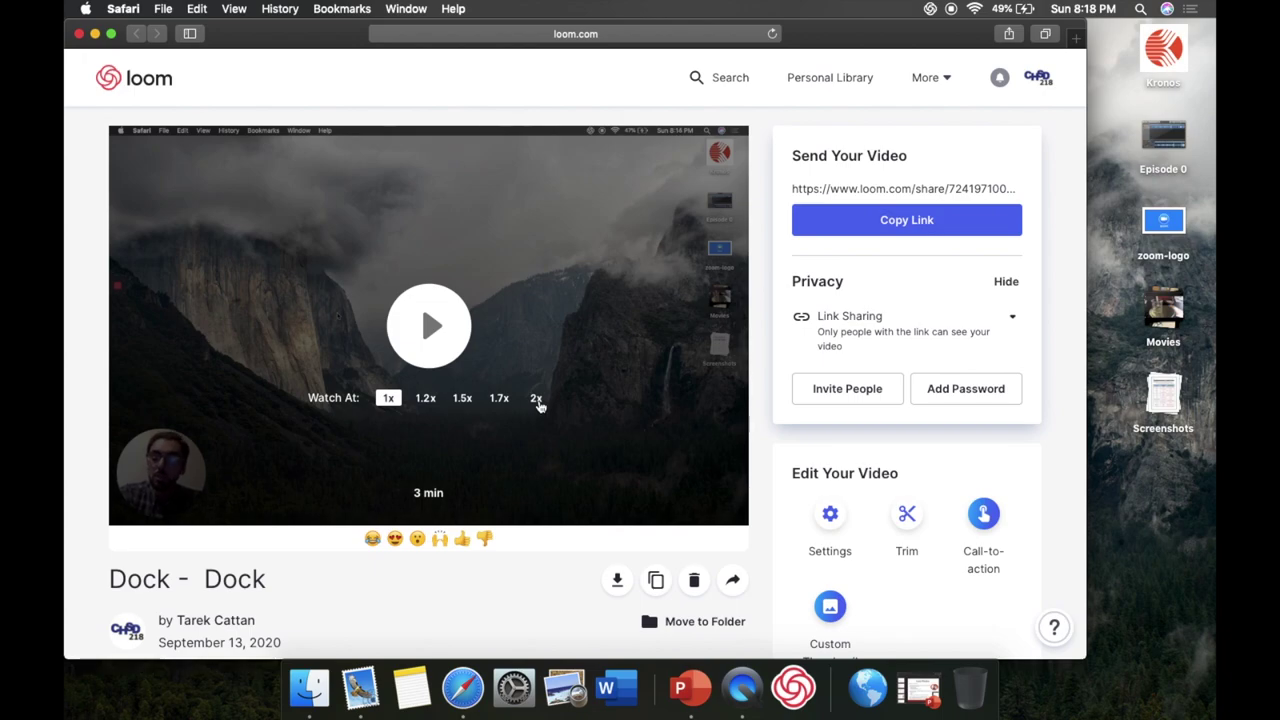
- Play back the recorded video, skip ahead to about 2:49 and pause it
click(437, 325)
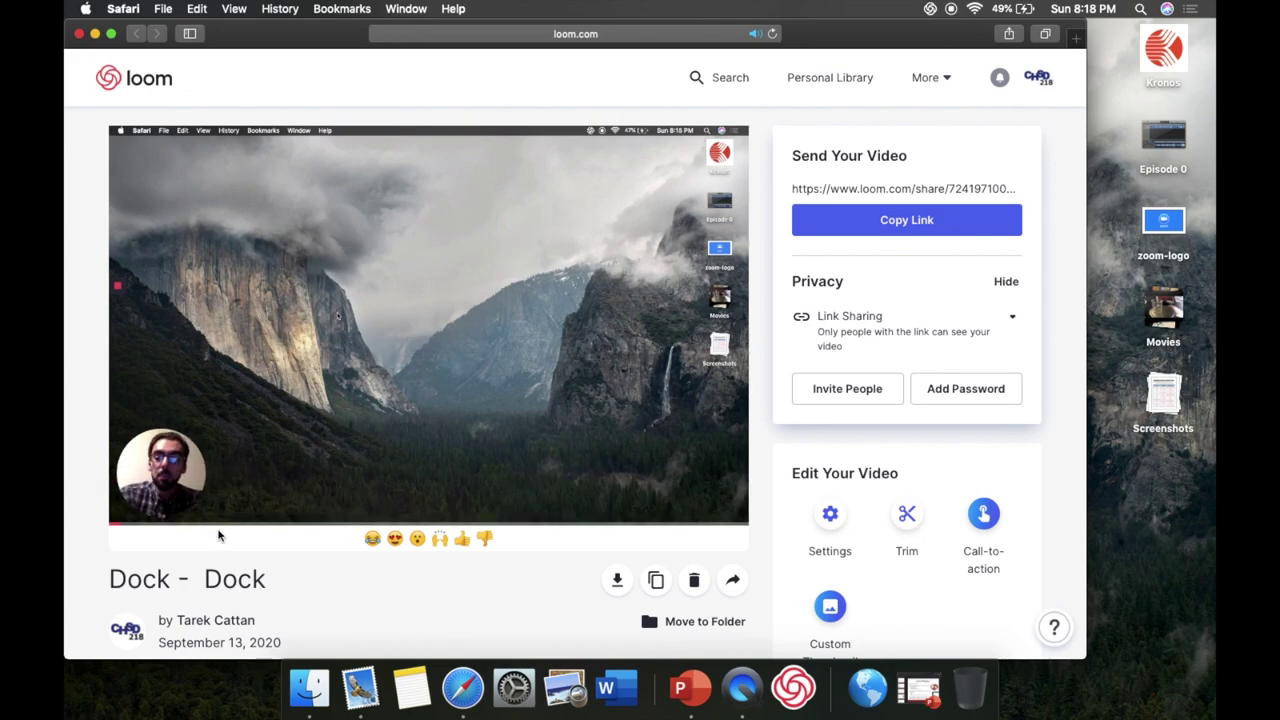
mouse_move(220, 522)
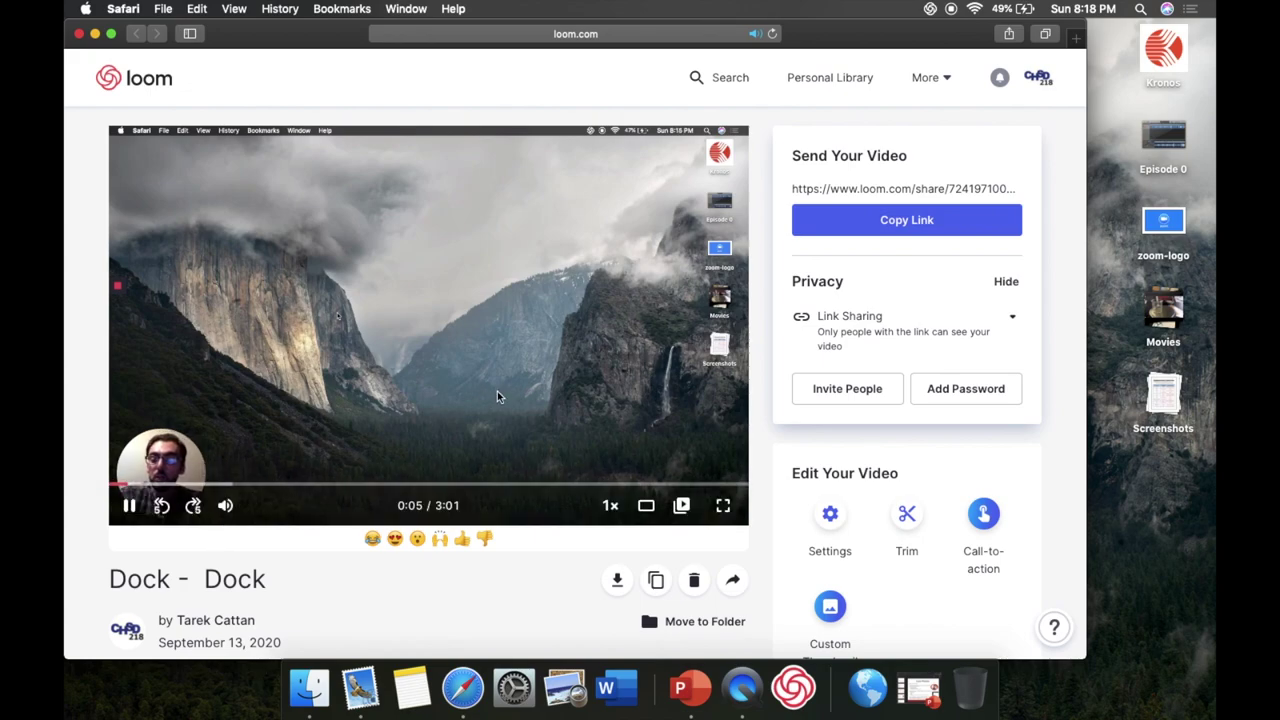
click(707, 484)
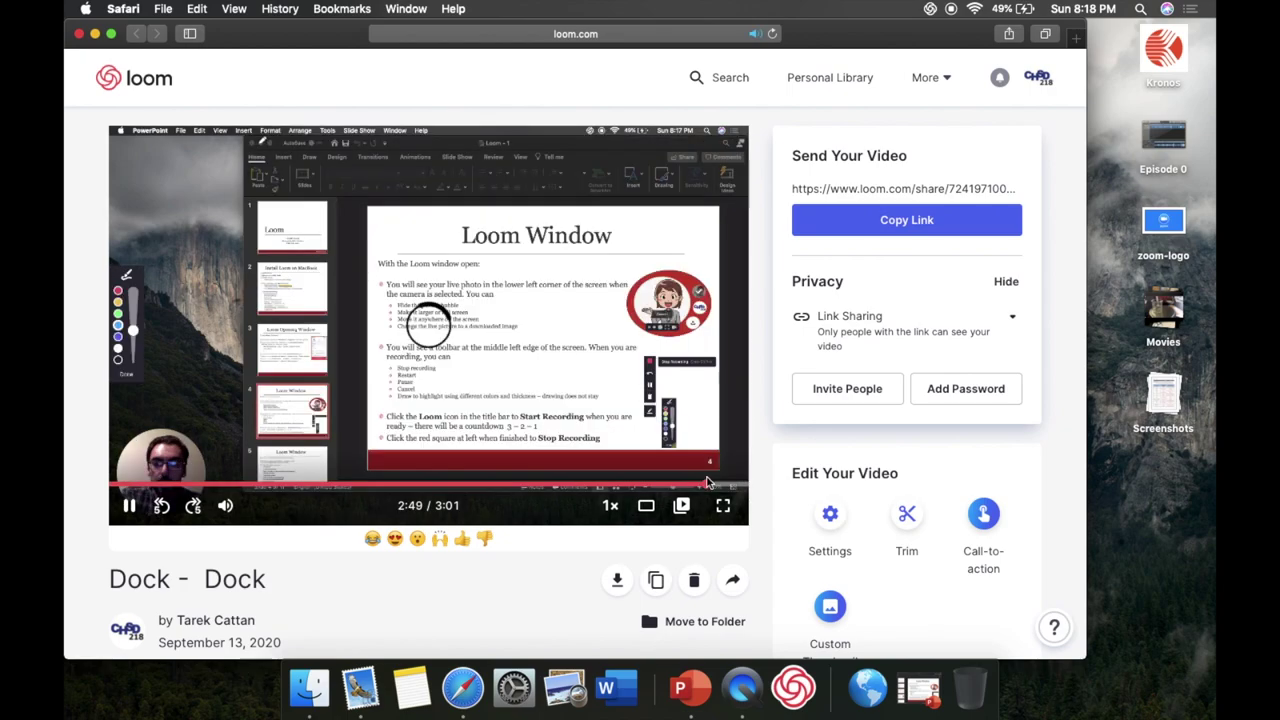
click(129, 506)
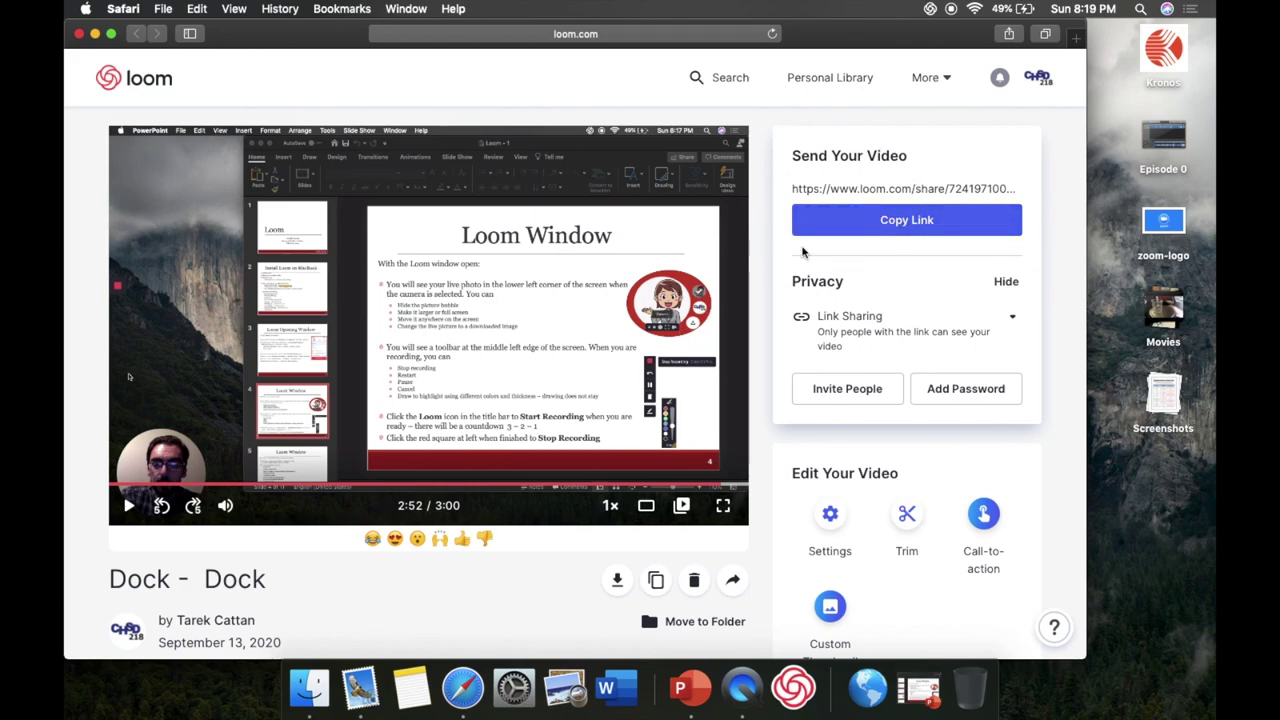
- Copy the recorded video's share link and retitle the video The Loom Video
click(896, 220)
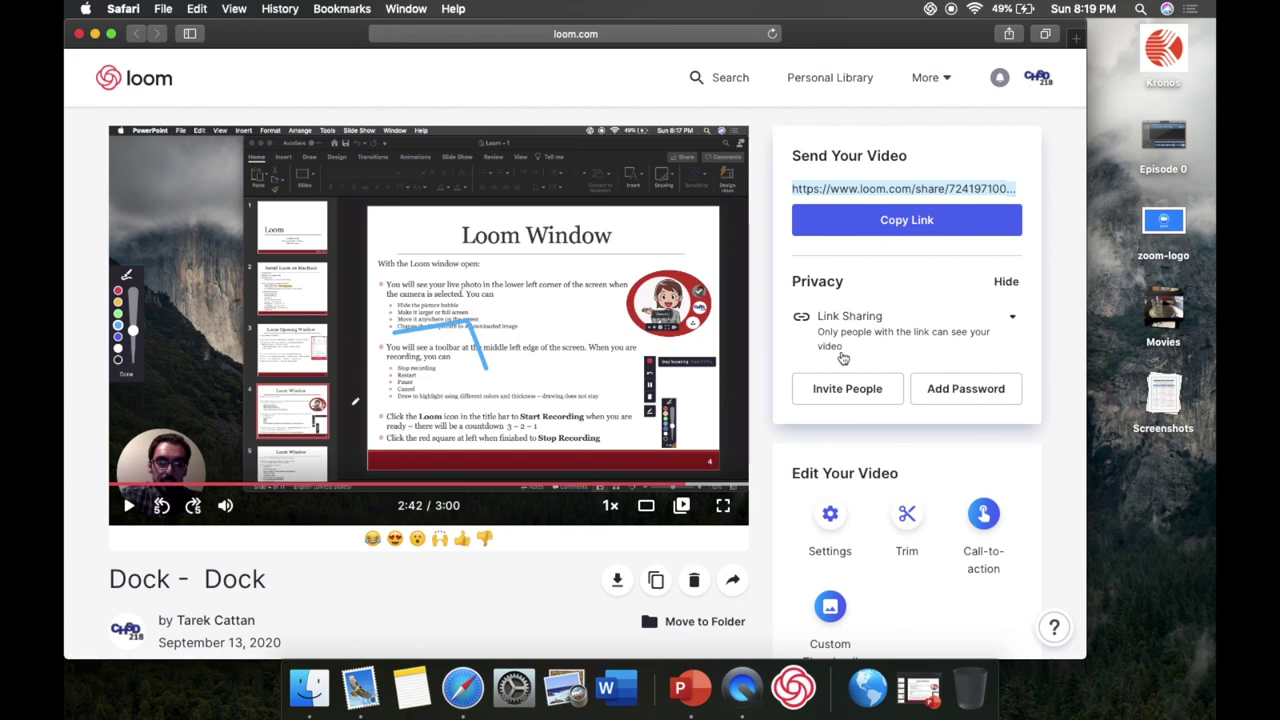
scroll(843, 357, down, 1)
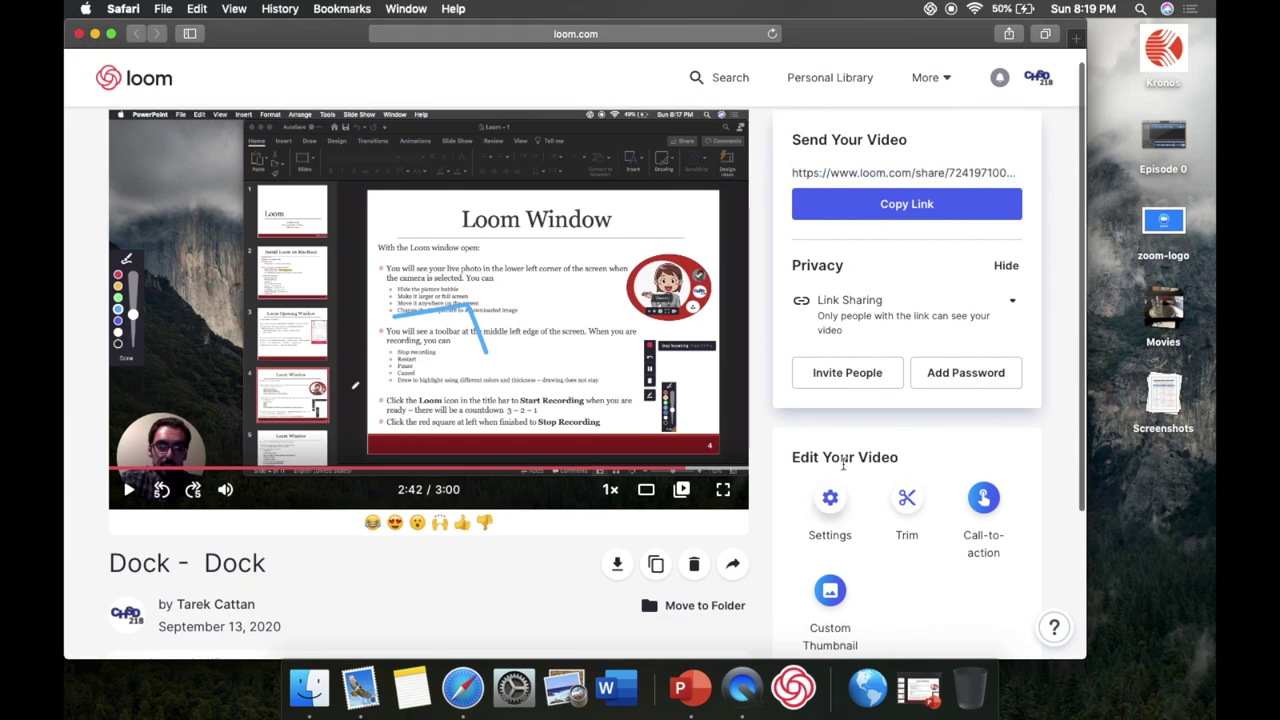
scroll(321, 594, down, 3)
scroll(321, 594, down, 2)
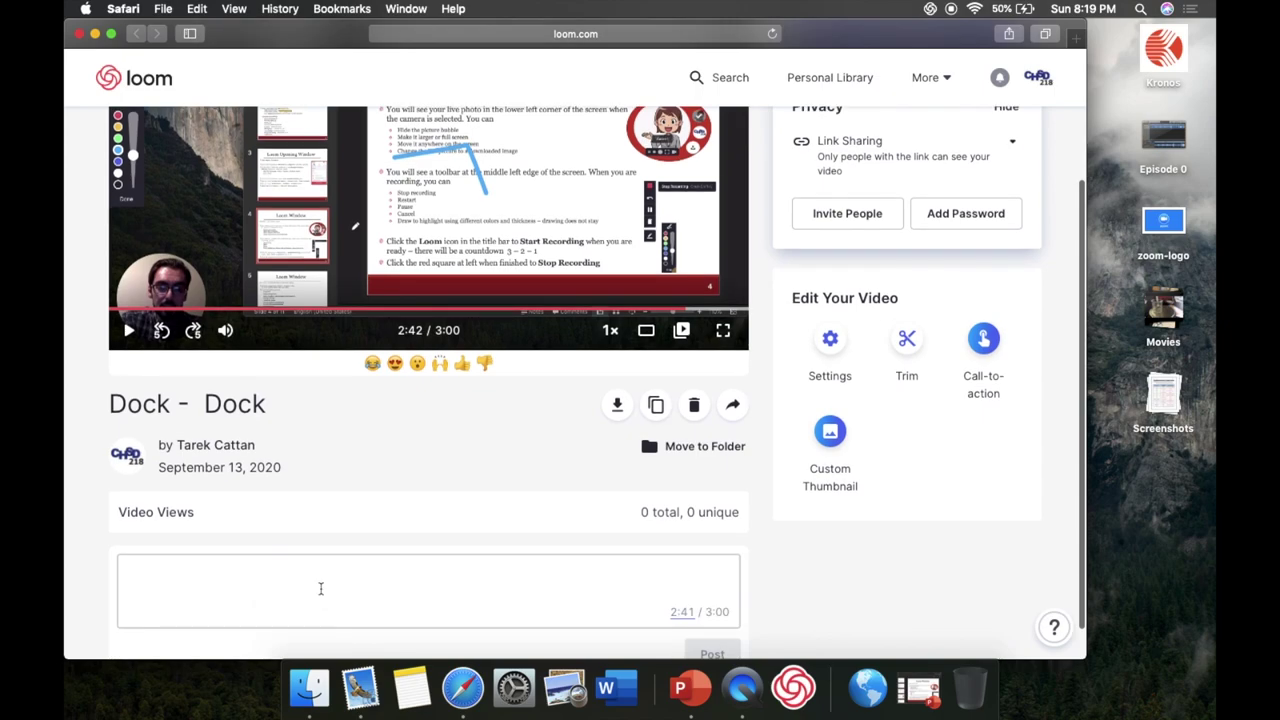
scroll(232, 406, up, 1)
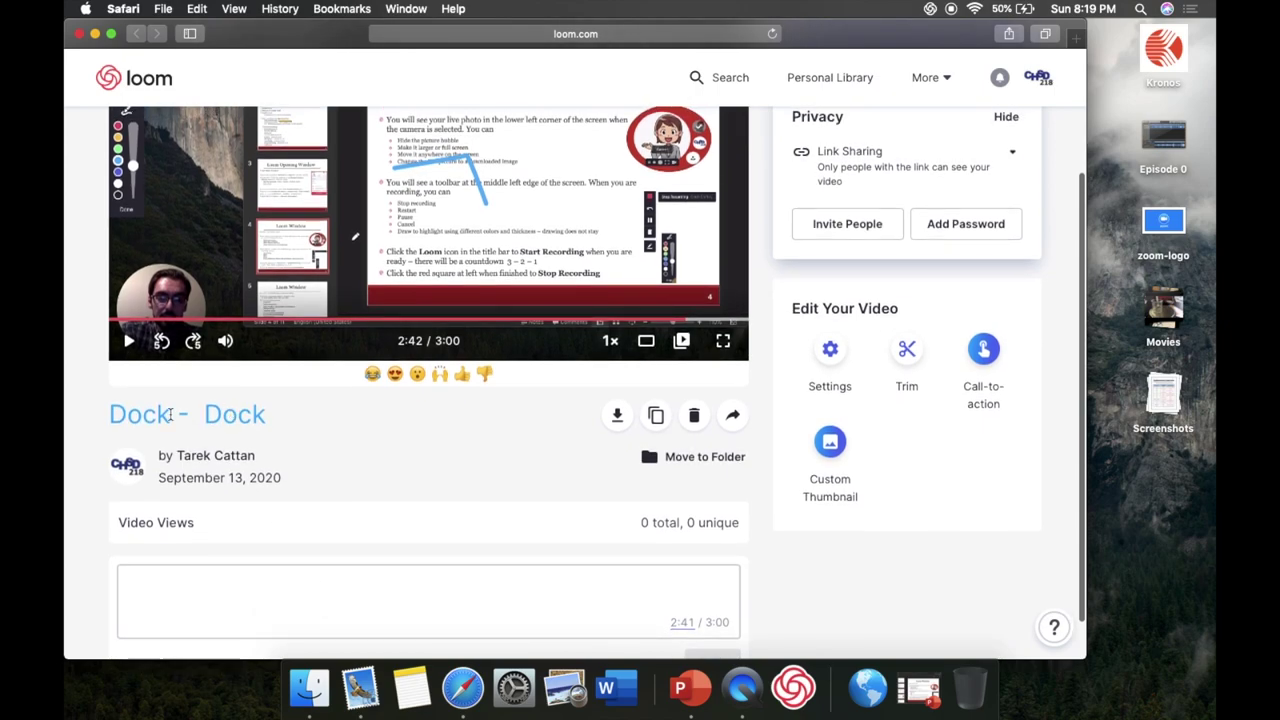
click(211, 414)
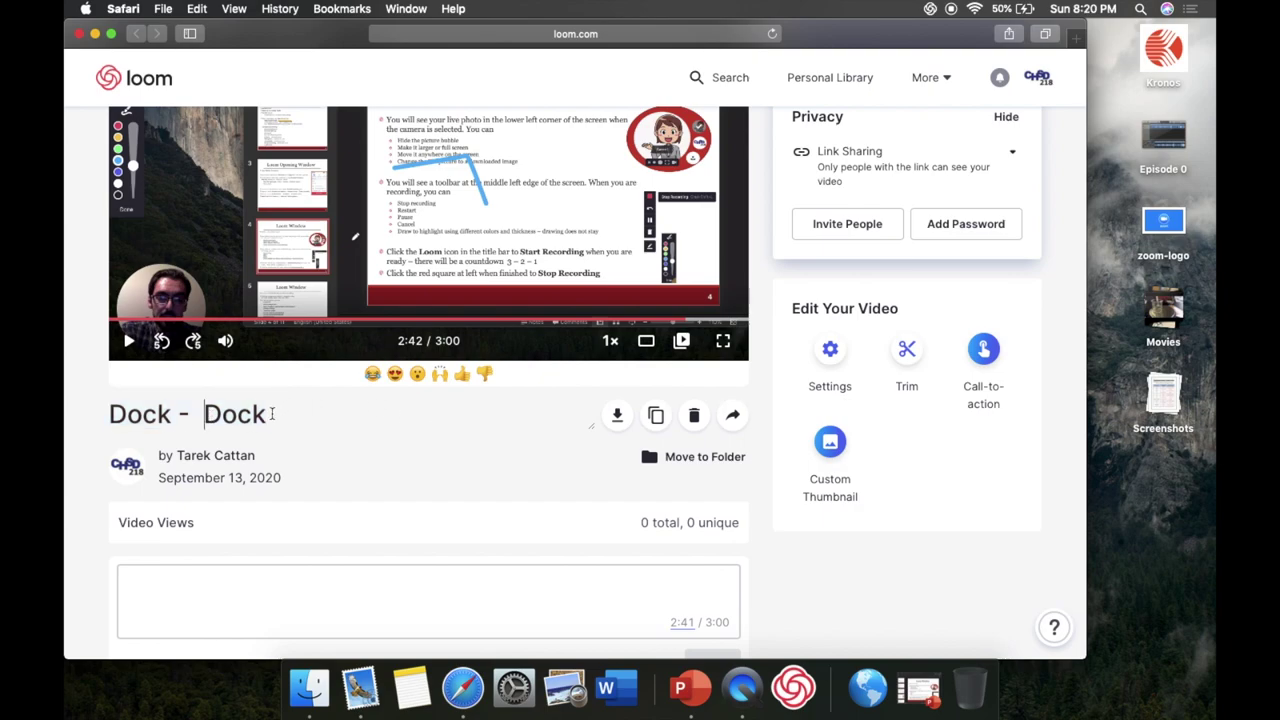
drag(272, 414, 115, 428)
text(The)
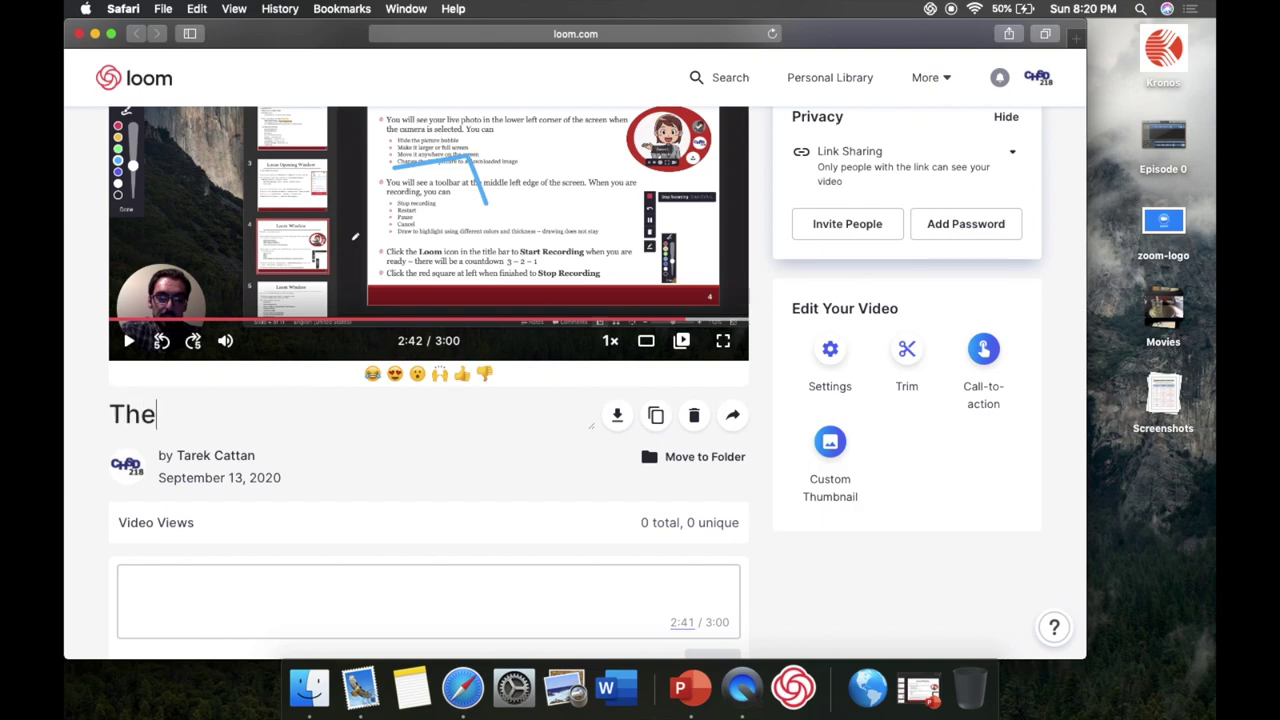
text( Loom Video)
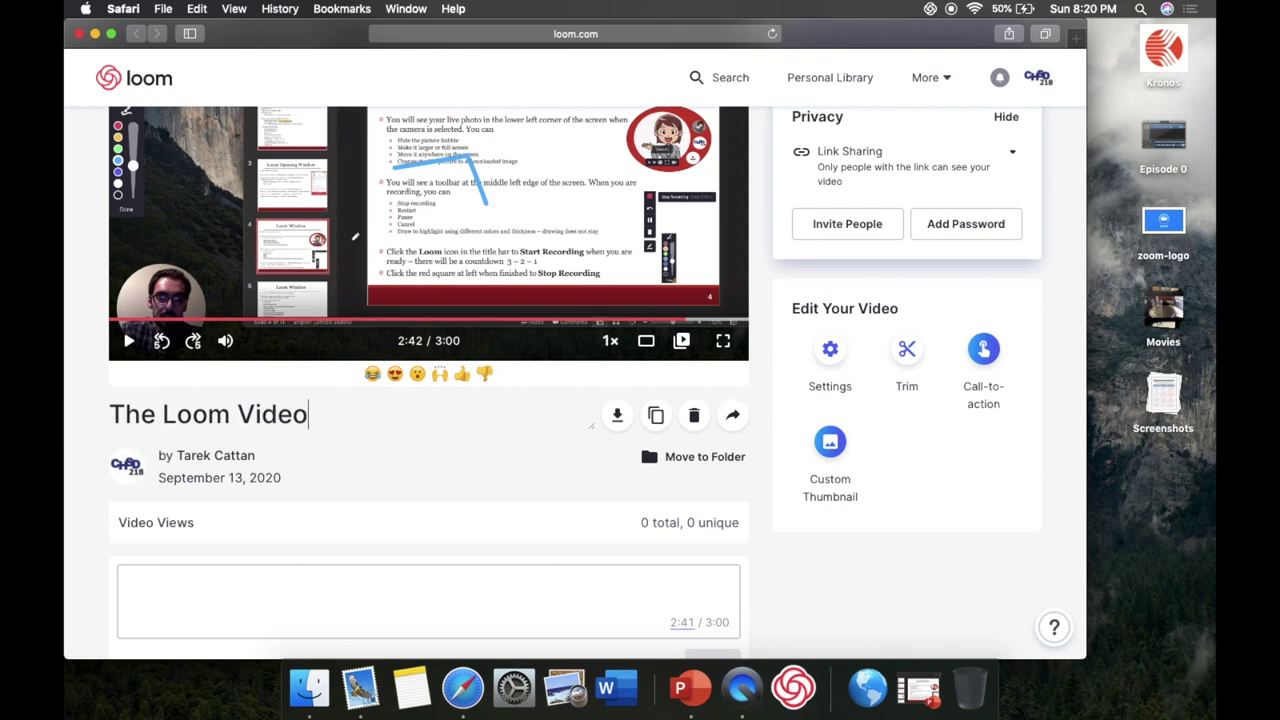
- Open the sharing choices beneath the video and copy its link from there
scroll(648, 557, up, 4)
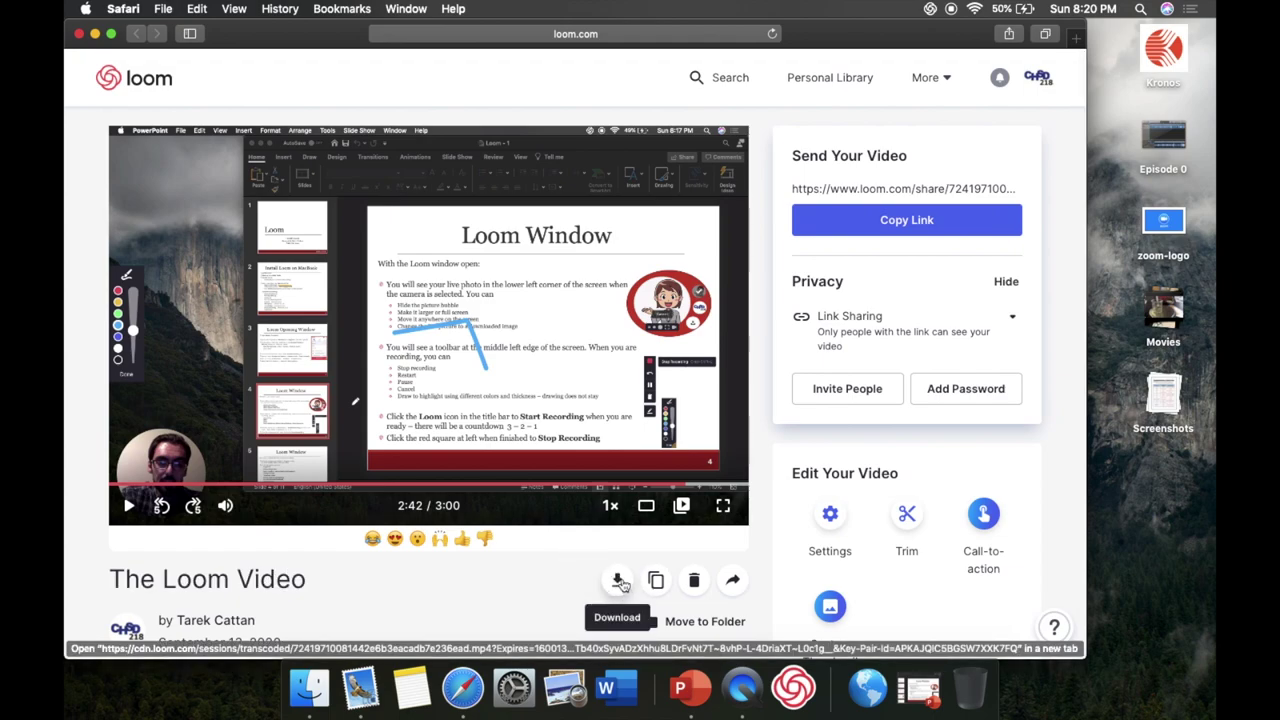
scroll(618, 583, down, 1)
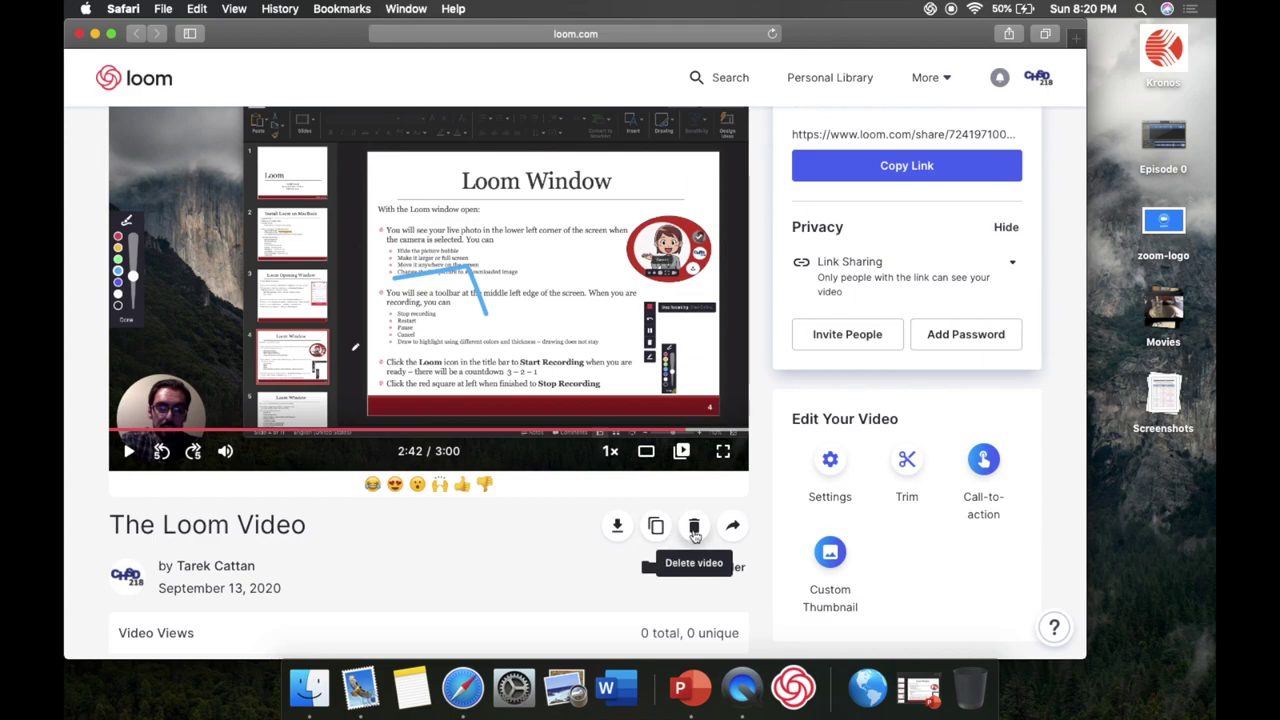
click(735, 530)
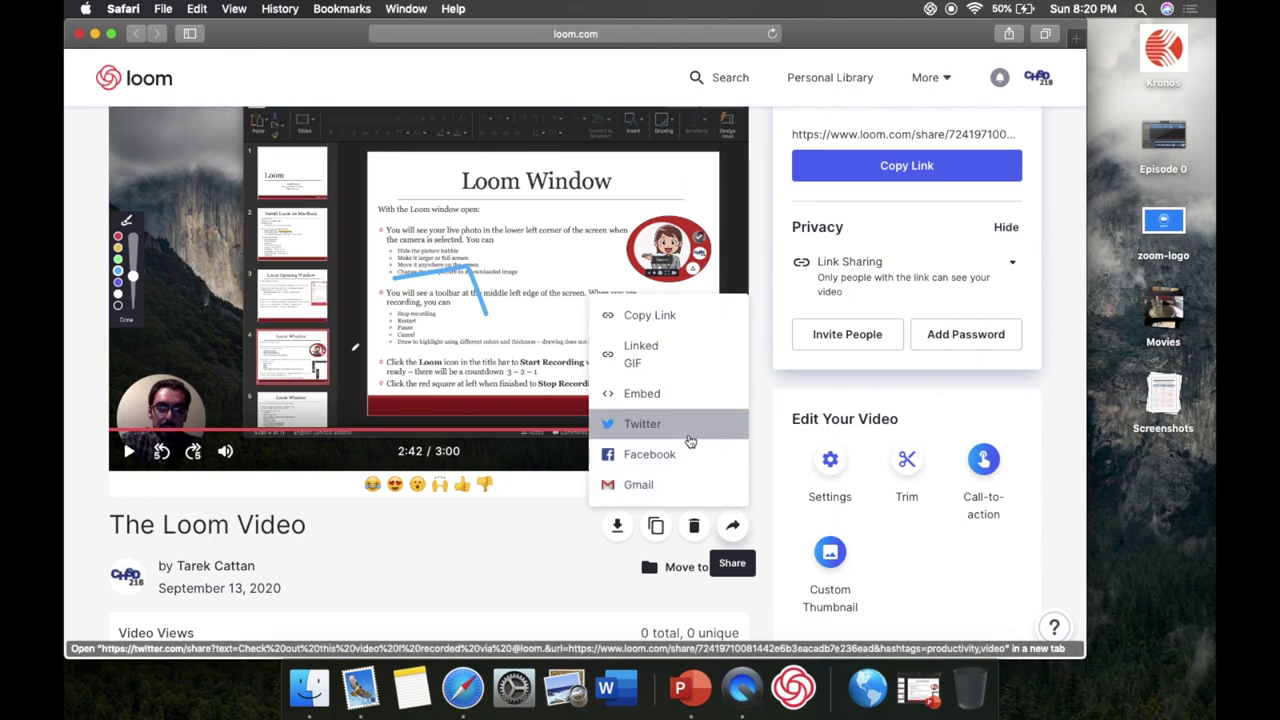
click(684, 316)
- Try to move The Loom Video into a new folder named Unit 1 Loom Videos
scroll(648, 510, down, 3)
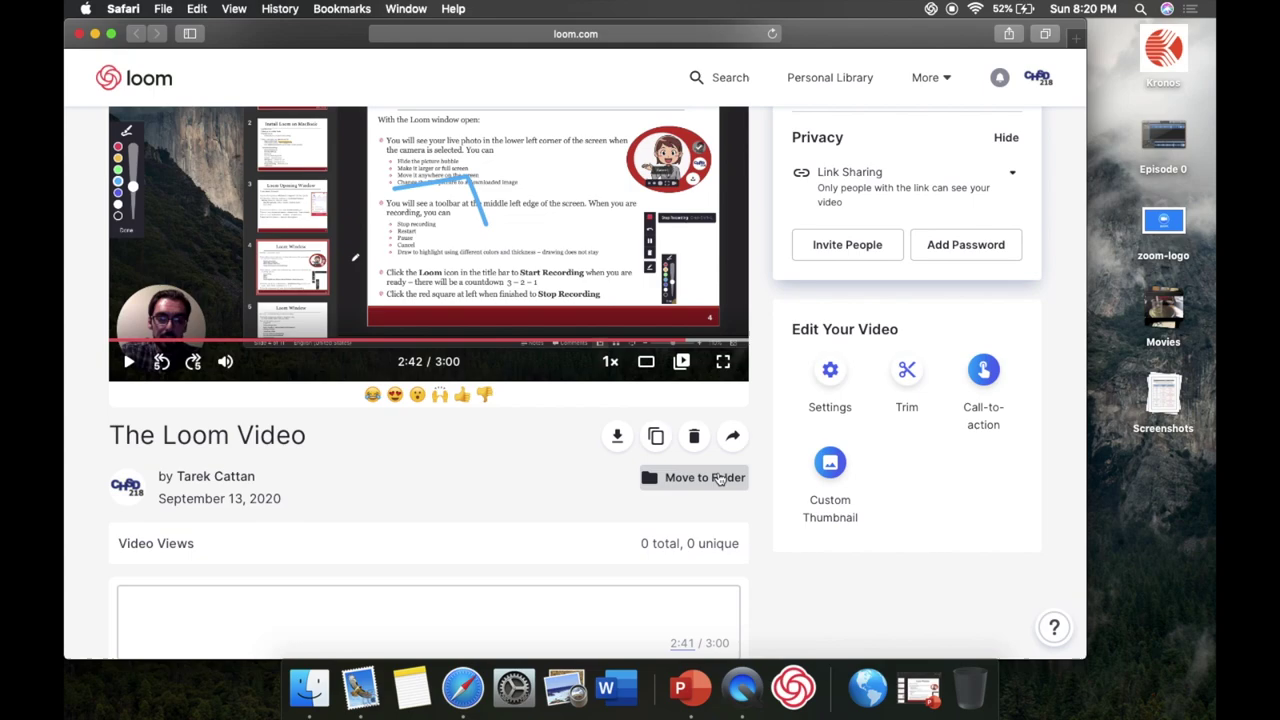
scroll(718, 480, up, 5)
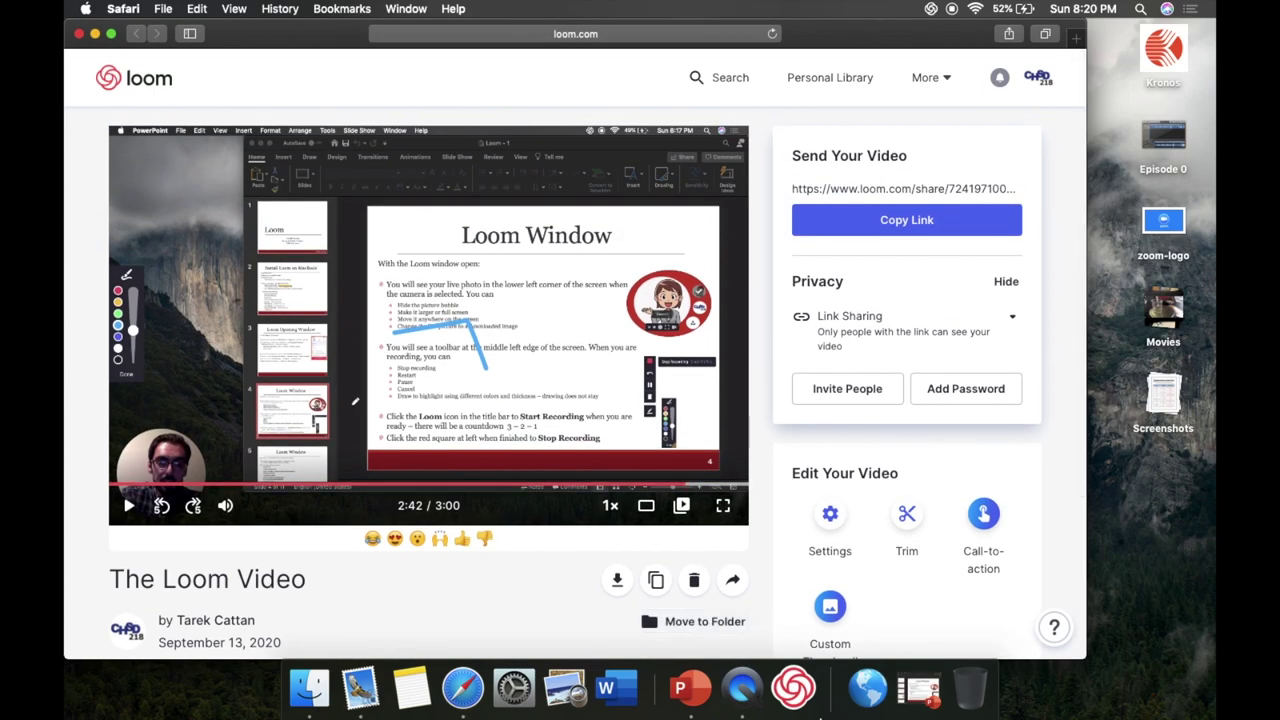
click(685, 626)
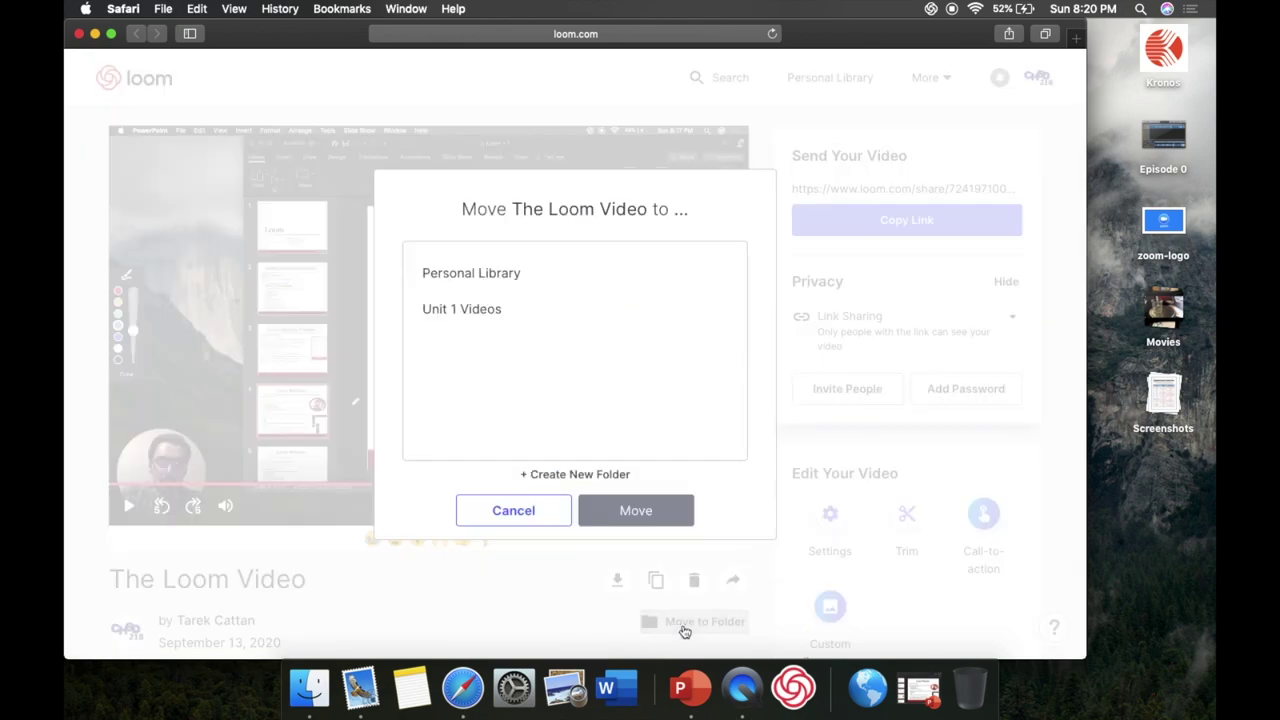
click(583, 476)
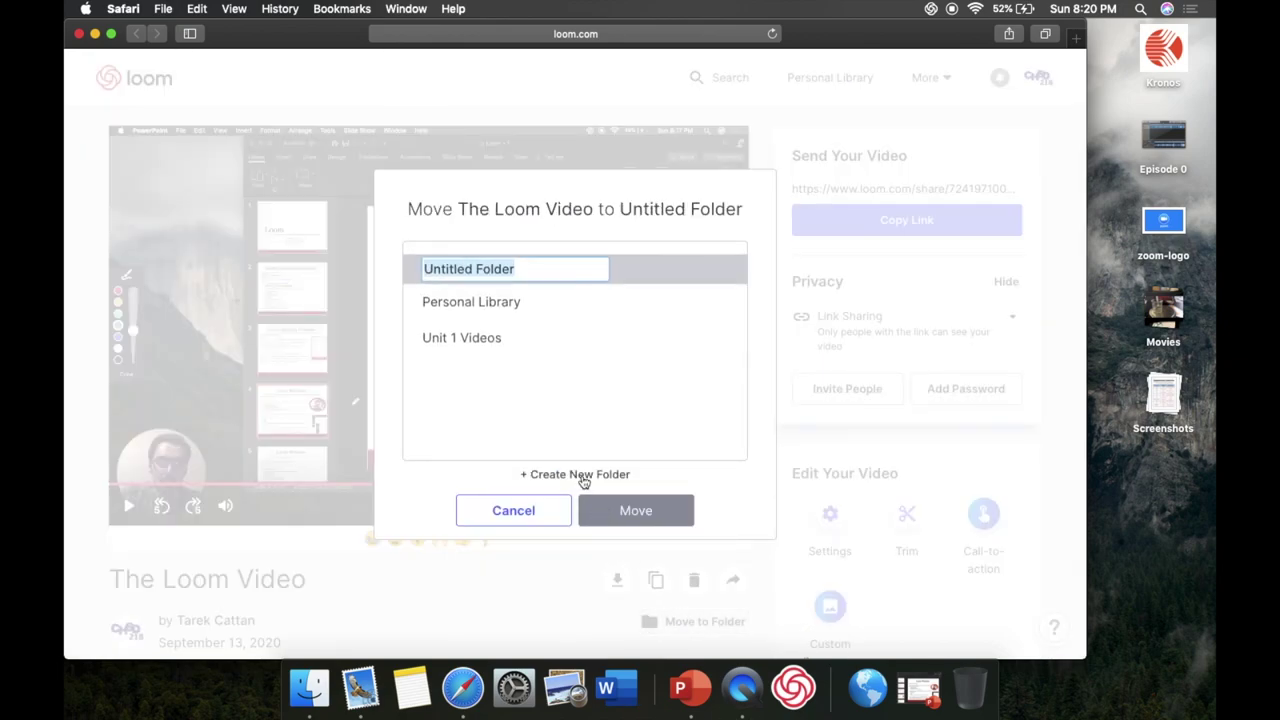
text(Unit)
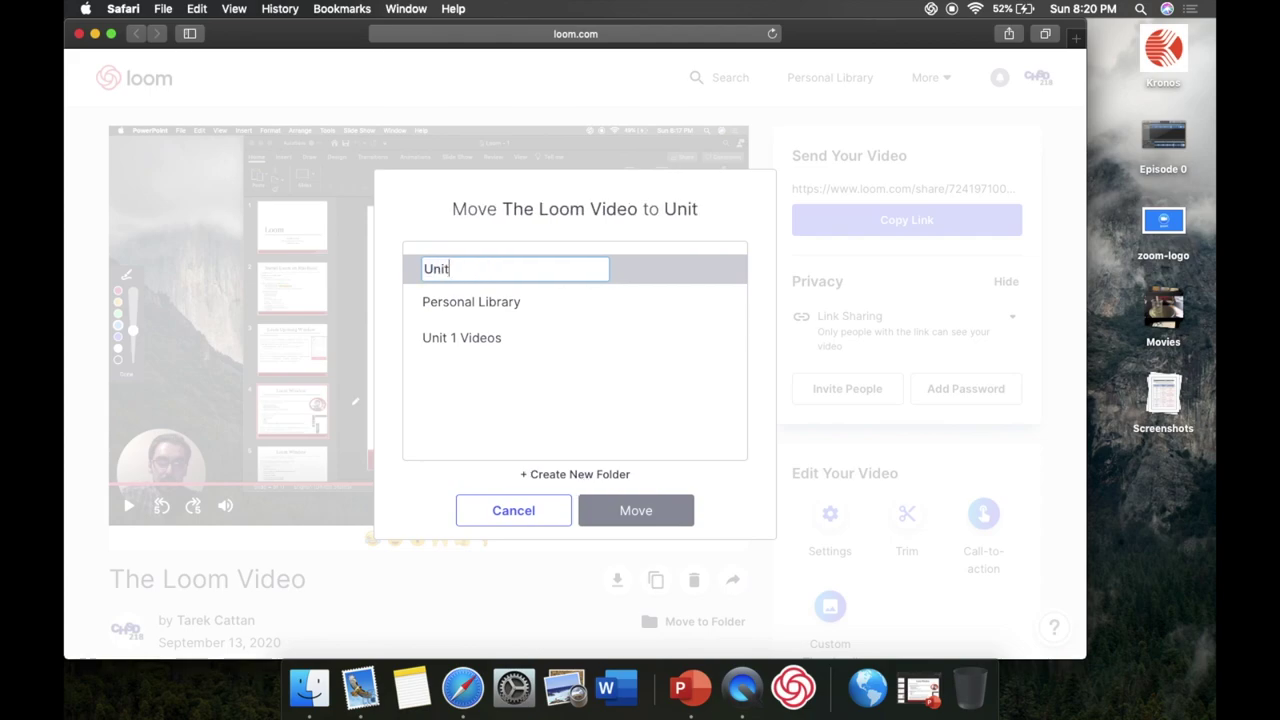
text( 1 Loom Videos)
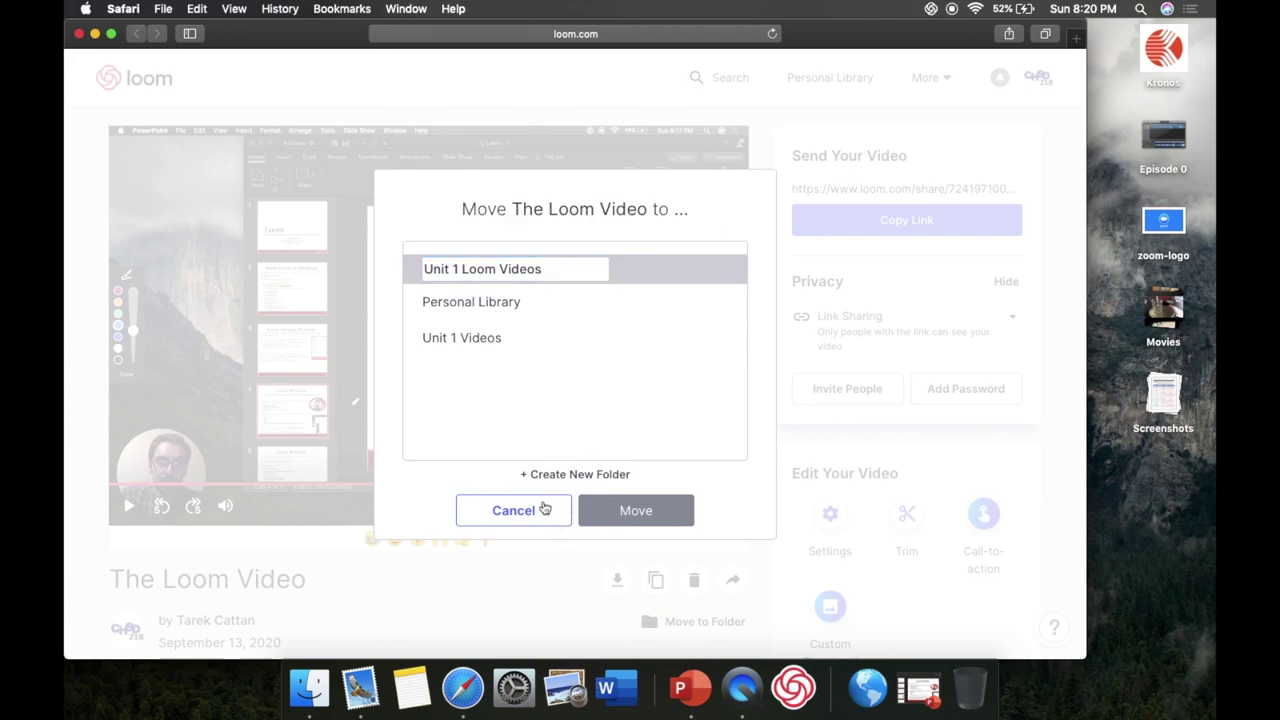
click(544, 508)
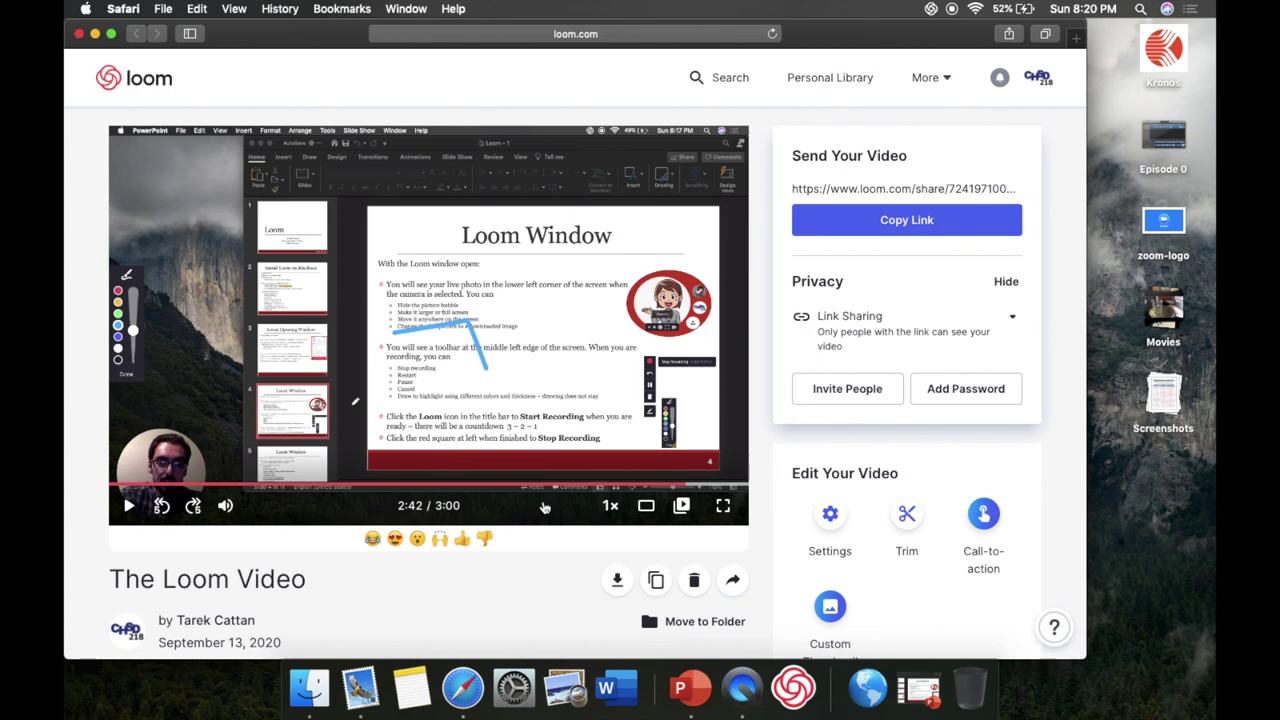
- Open the video's settings and switch Comments off and back on
scroll(877, 418, down, 2)
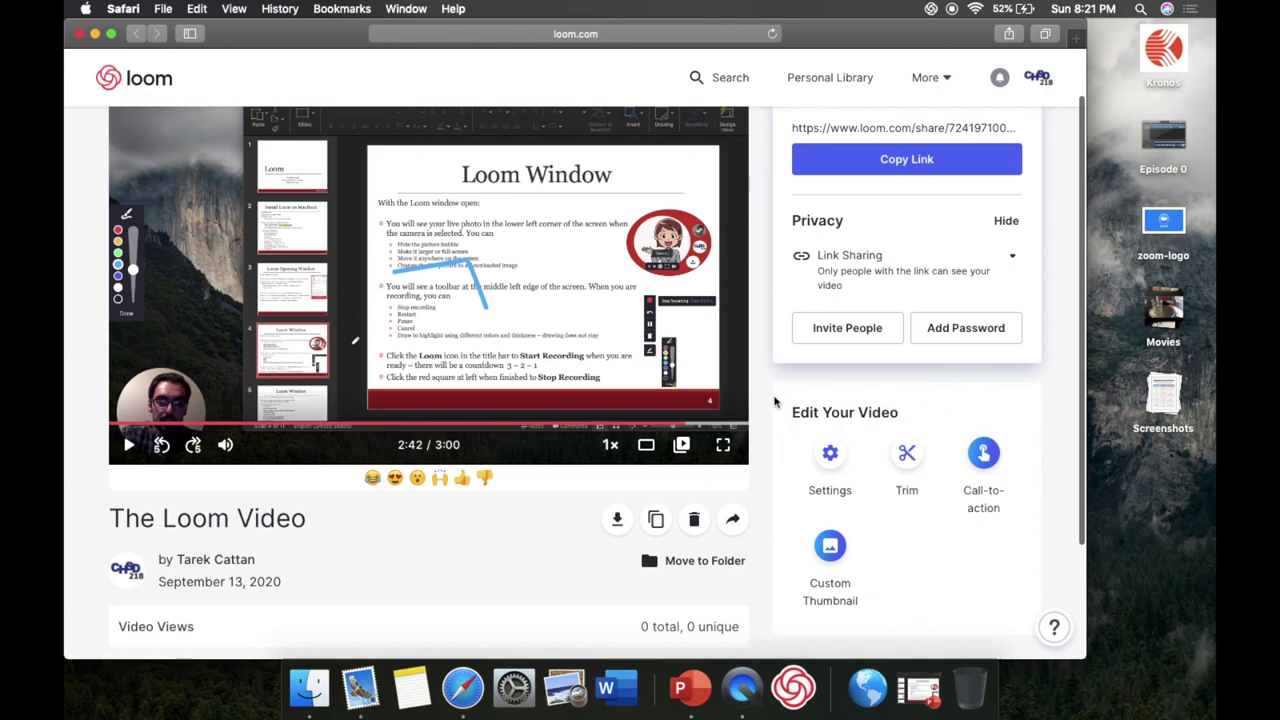
click(831, 456)
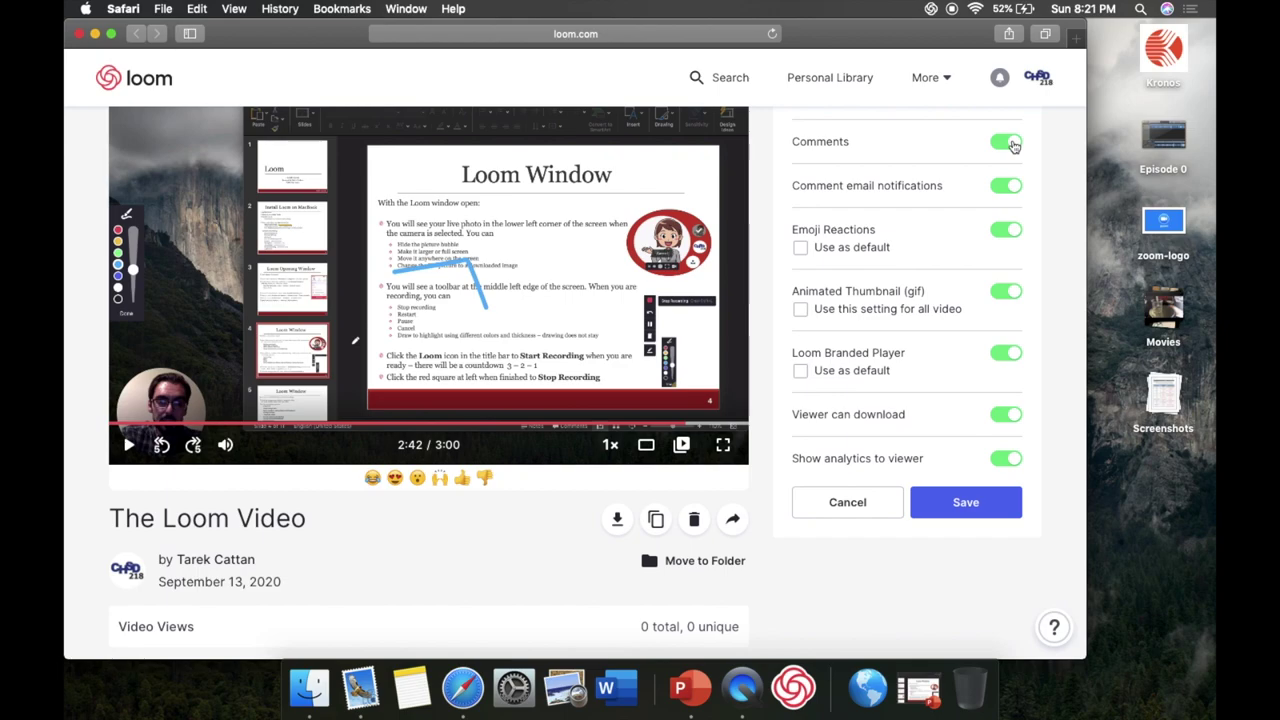
scroll(1012, 145, up, 2)
click(1011, 181)
click(1011, 181)
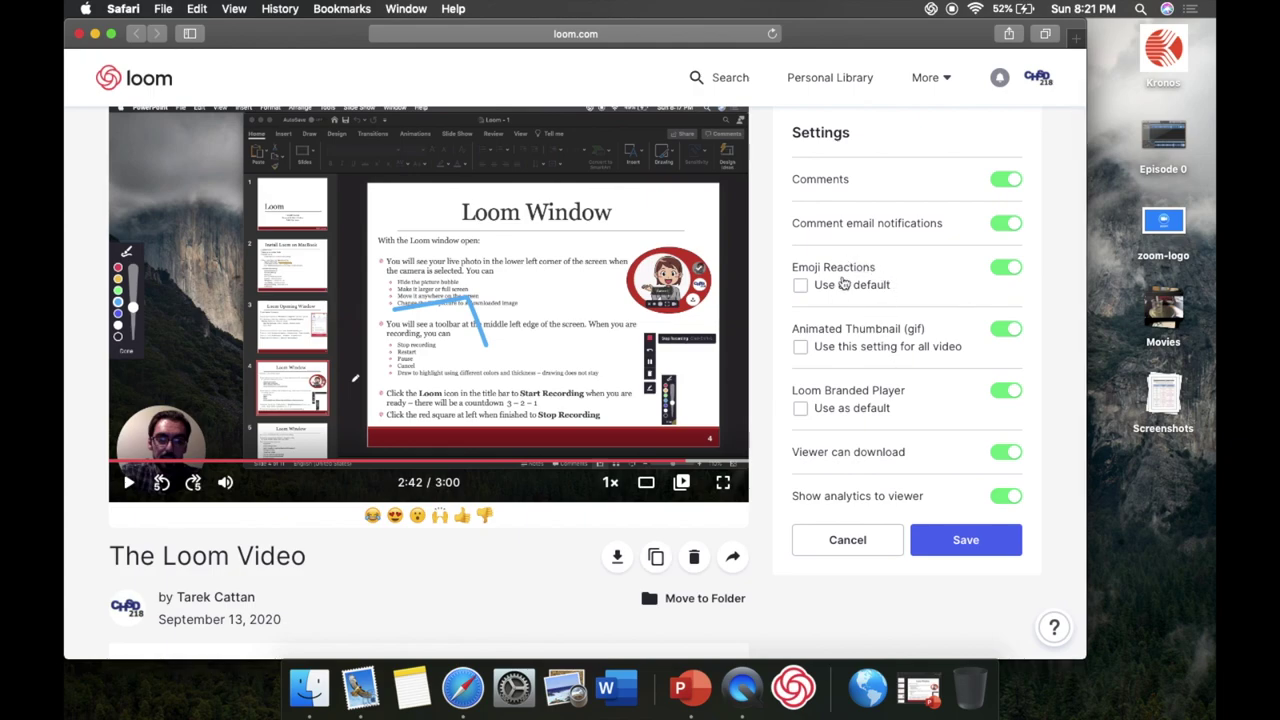
- Save the video's settings
scroll(843, 284, down, 2)
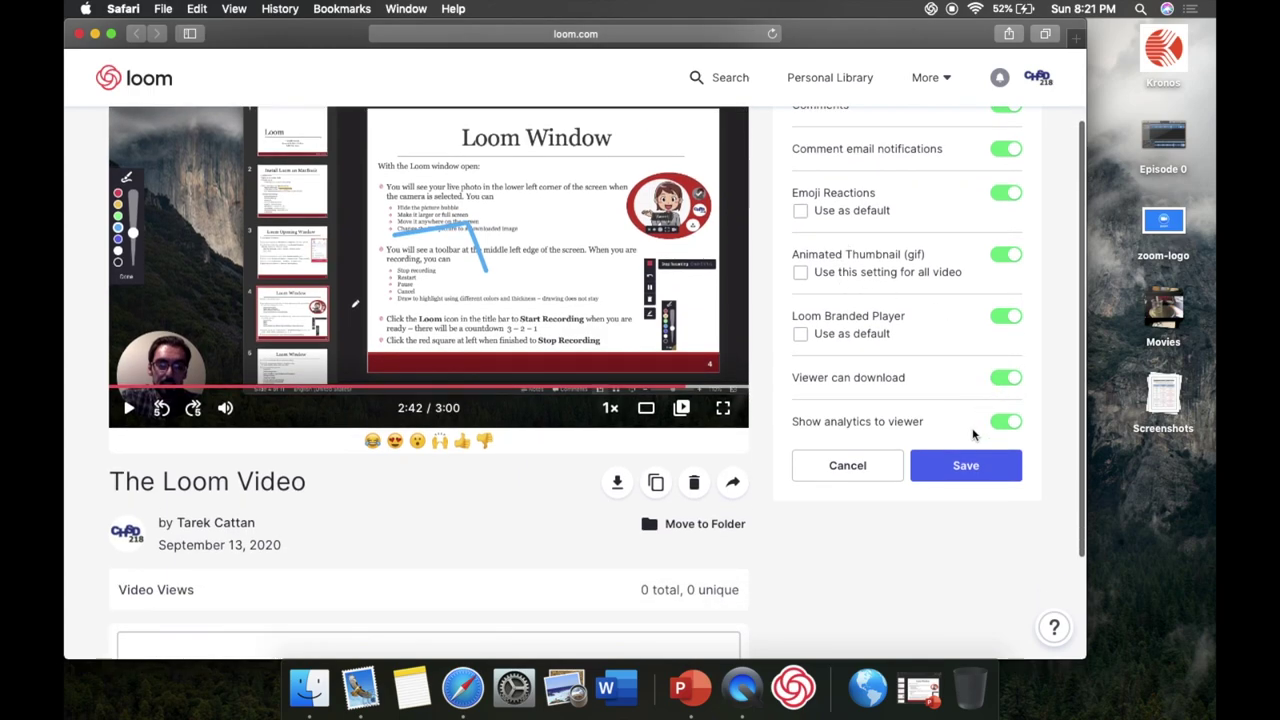
click(963, 467)
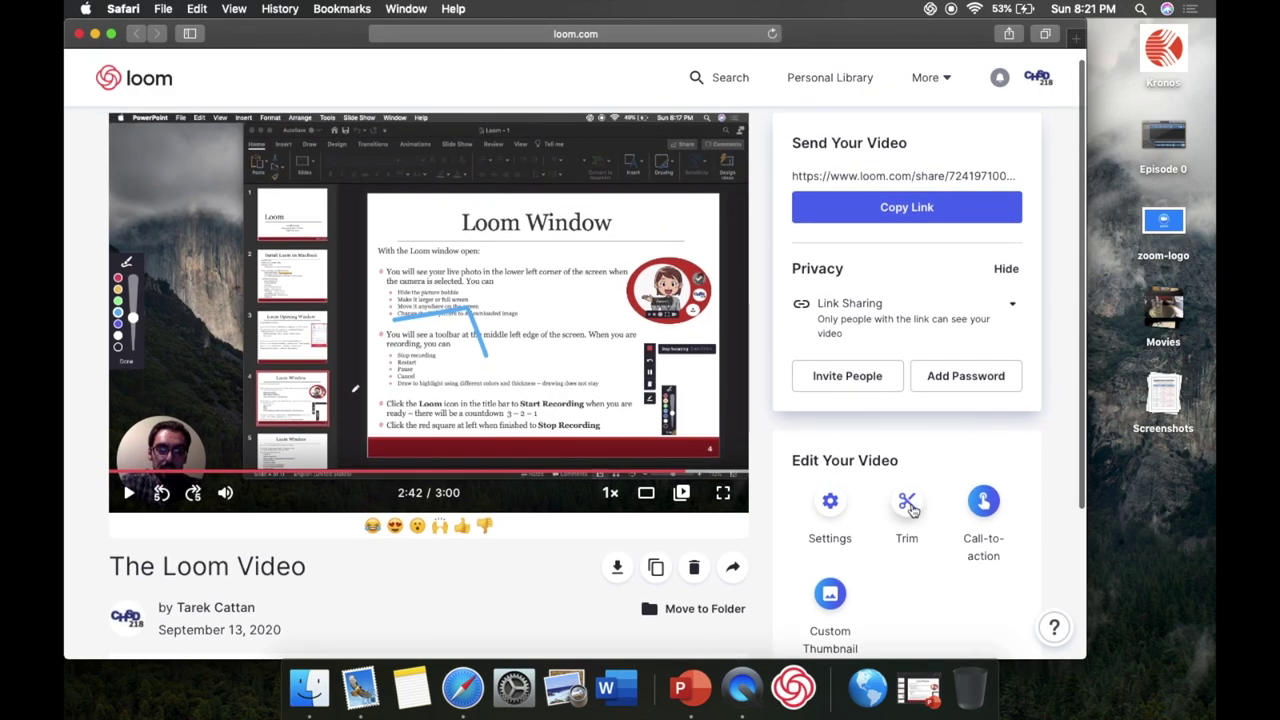
- Create a call-to-action with the button text Please Click Here for the School Website and the link chsd218.org
click(983, 506)
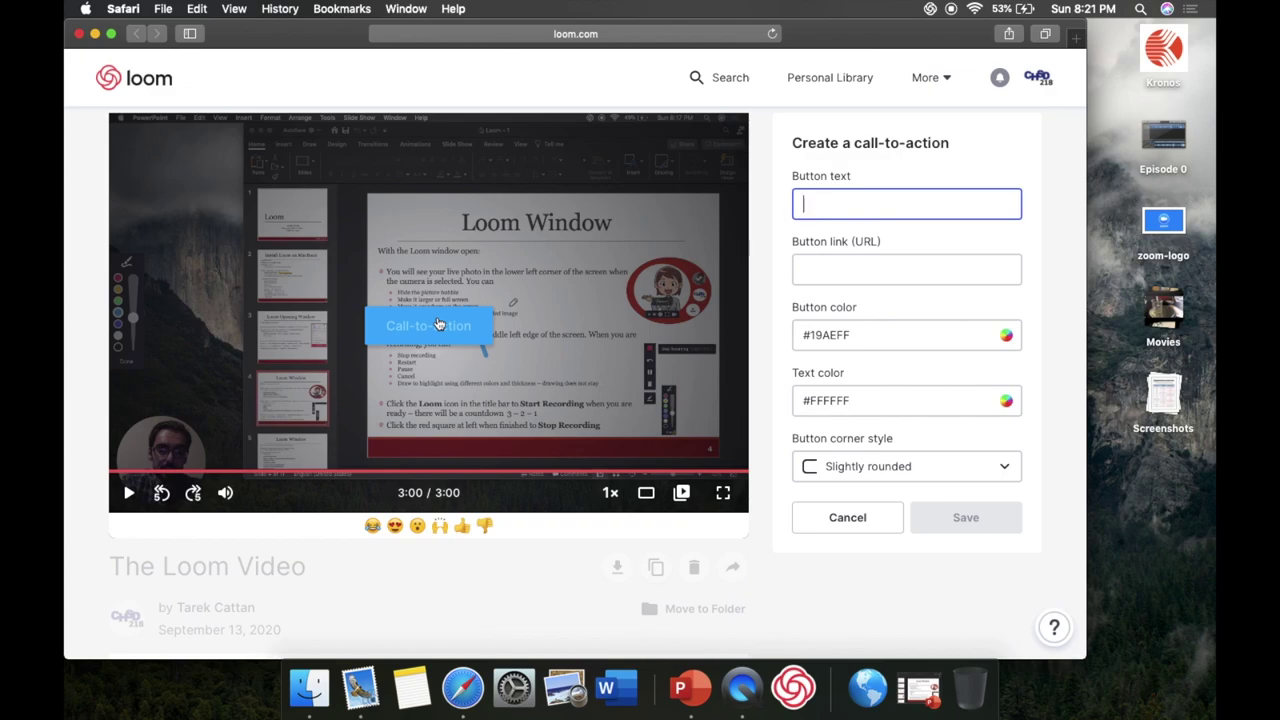
text(Please Click)
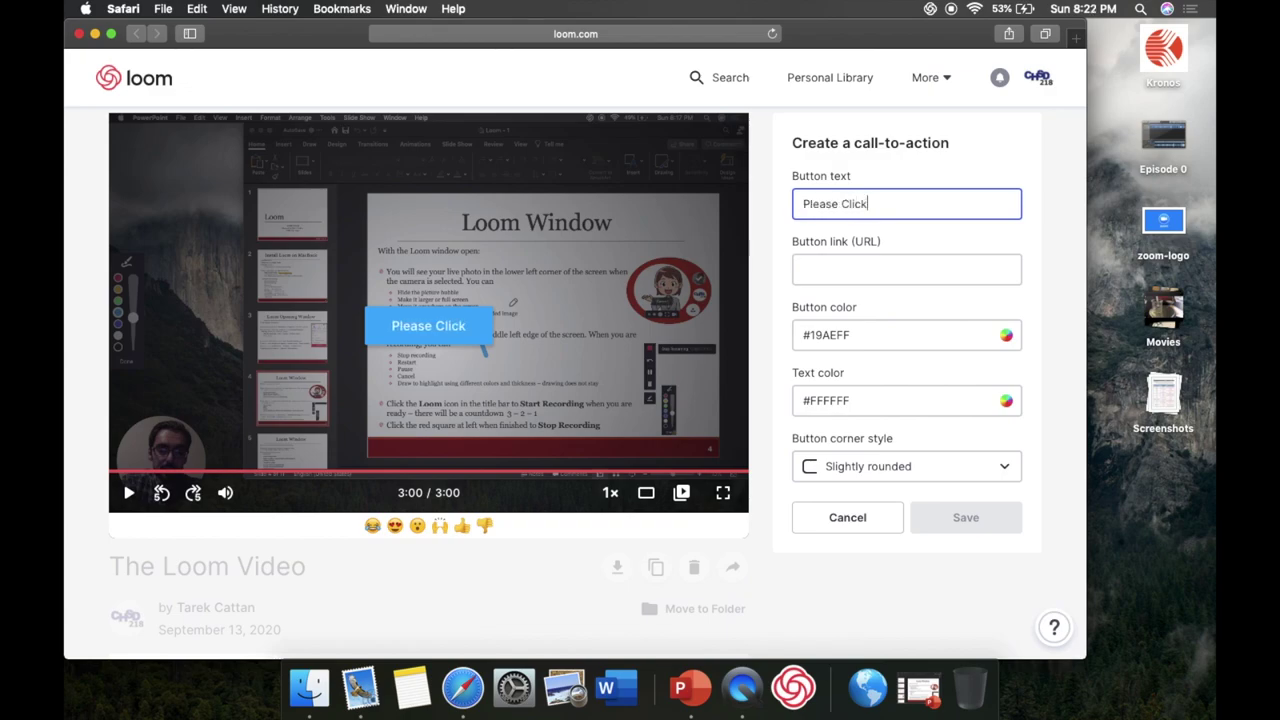
text( Here for the)
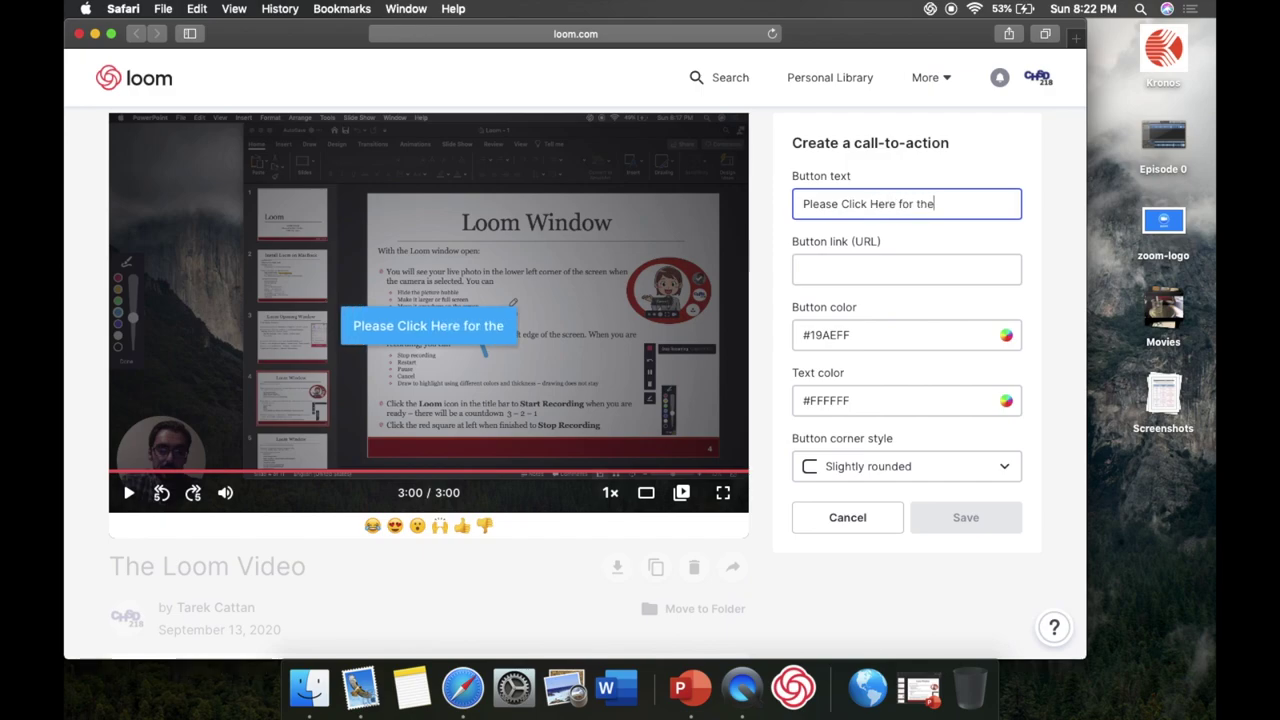
text( School Website)
key(Tab)
text(chsd218.org)
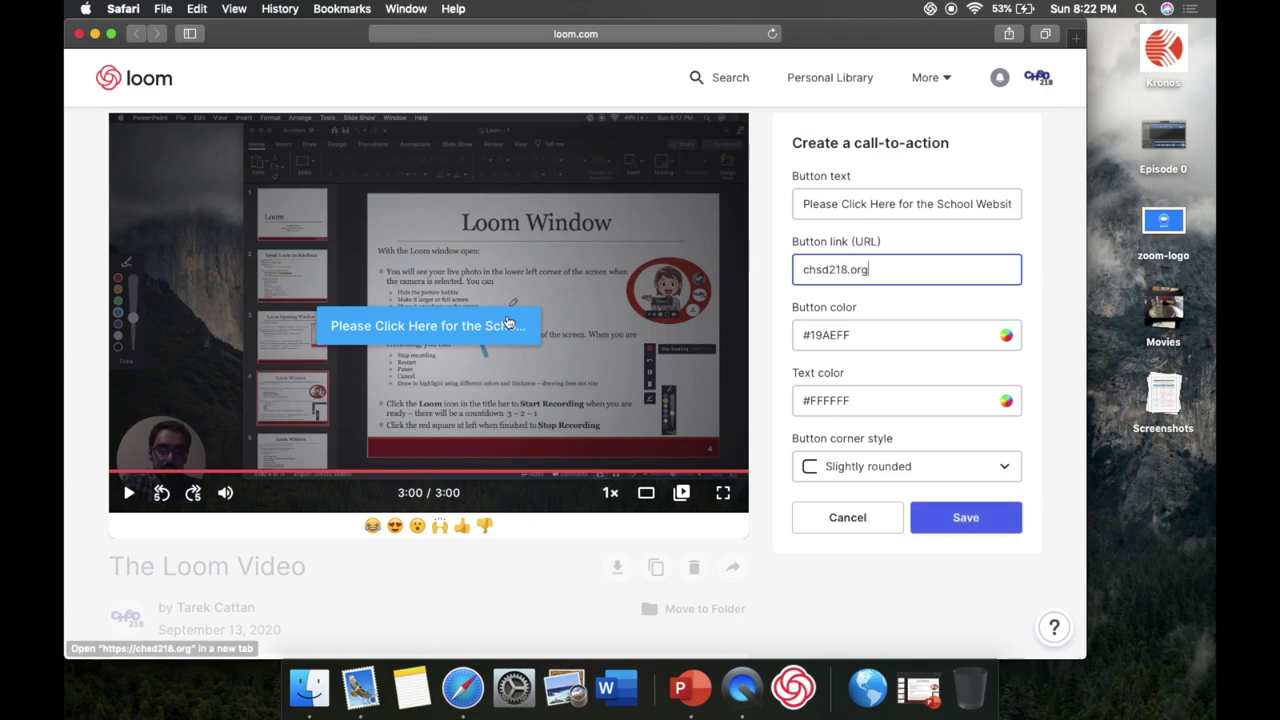
- Set the call-to-action's button color to red (#ff1931) and save it
click(1005, 335)
click(857, 487)
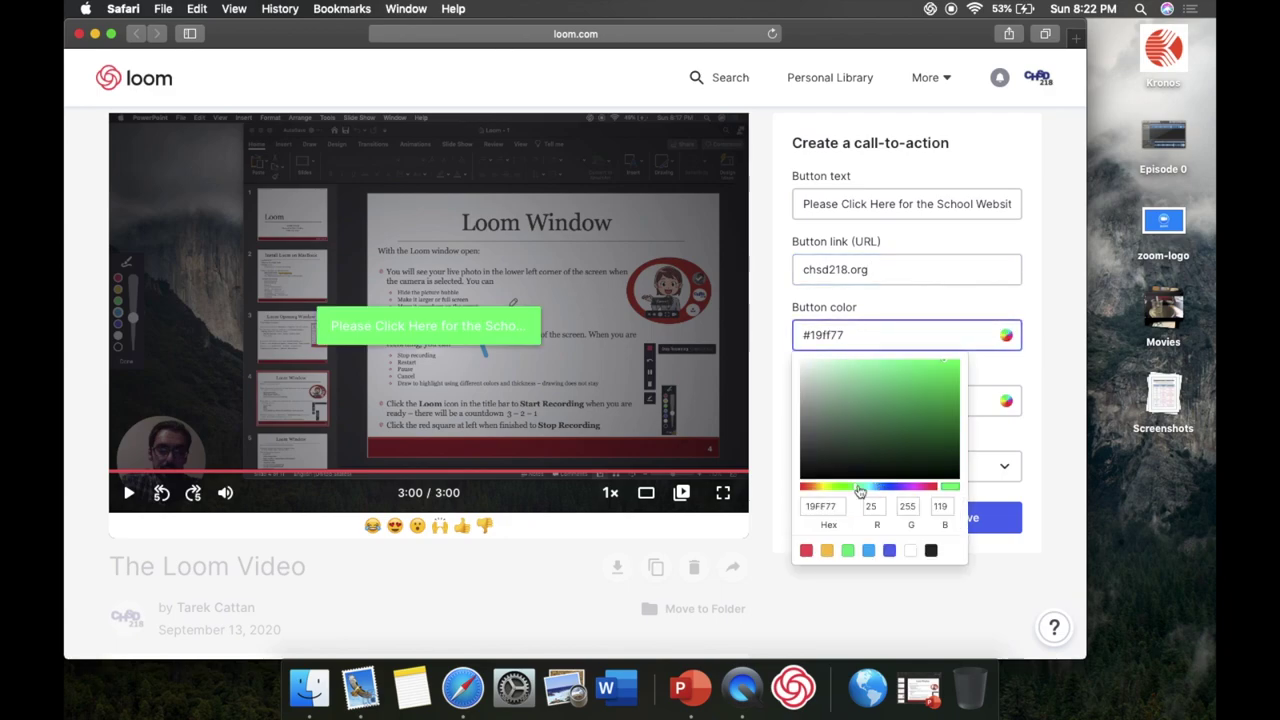
click(937, 487)
key(Return)
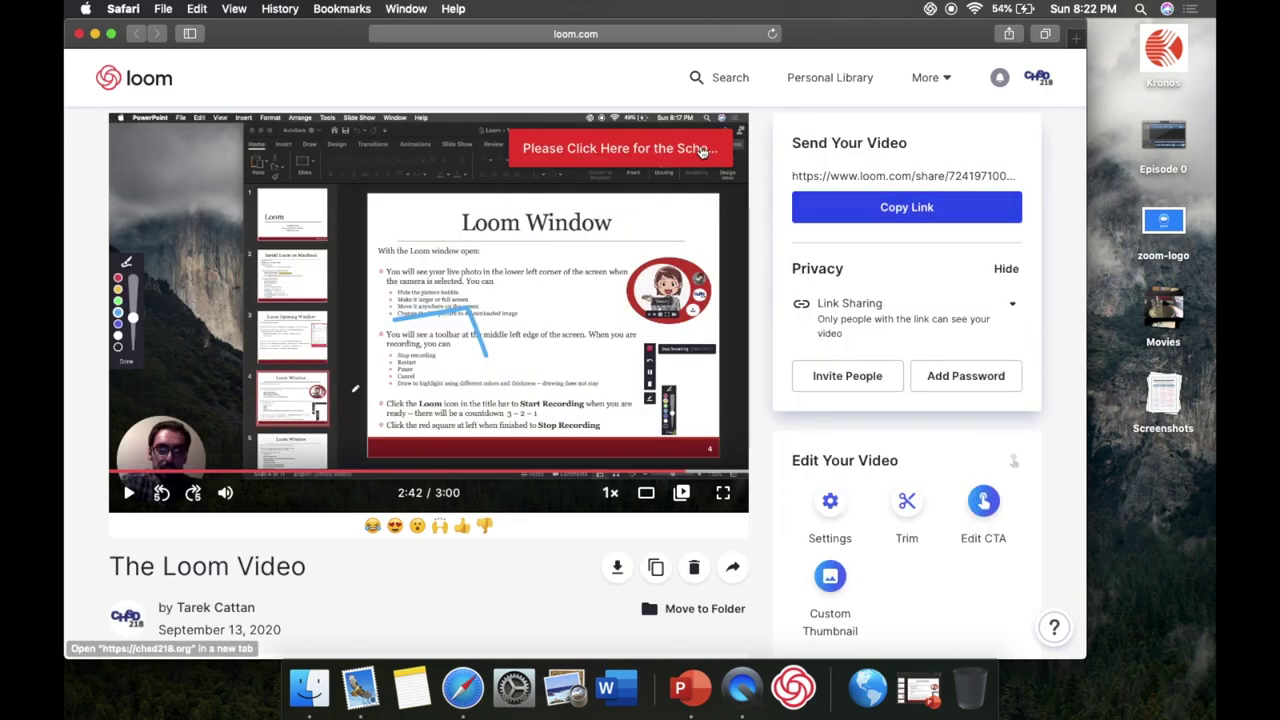
- Test the call-to-action button on the video, then return to The Loom Video page
click(613, 150)
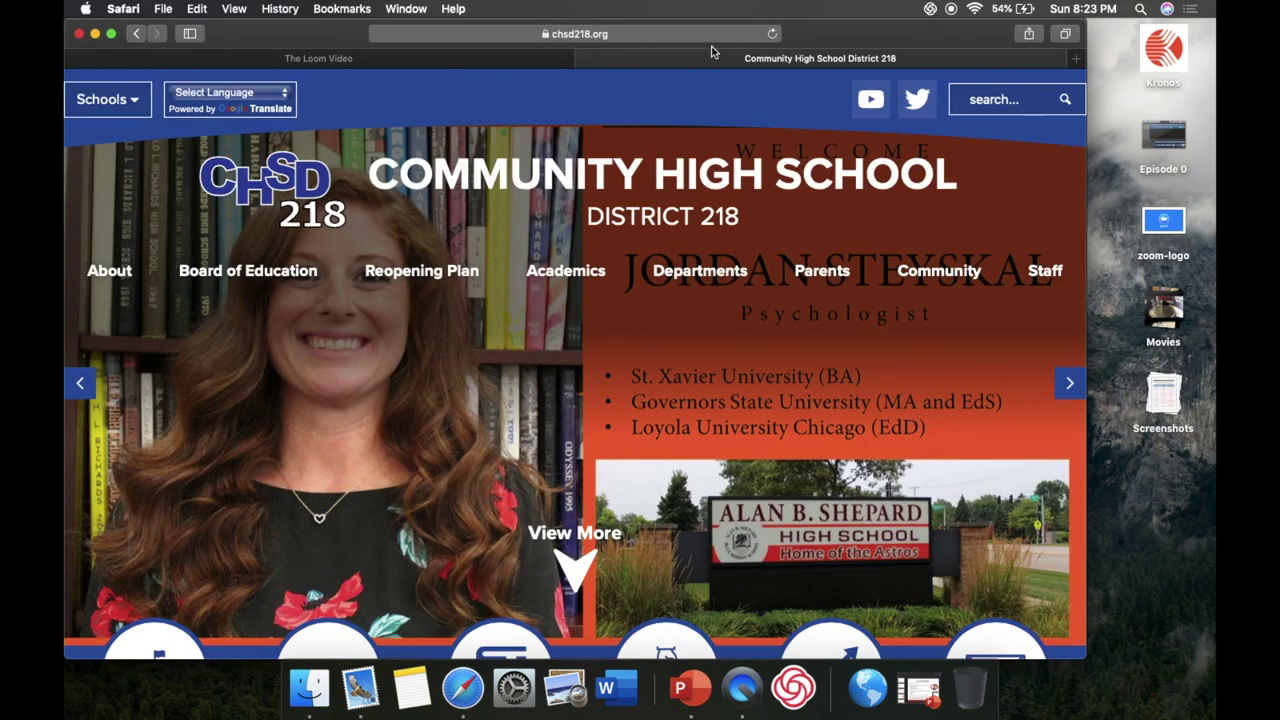
click(529, 59)
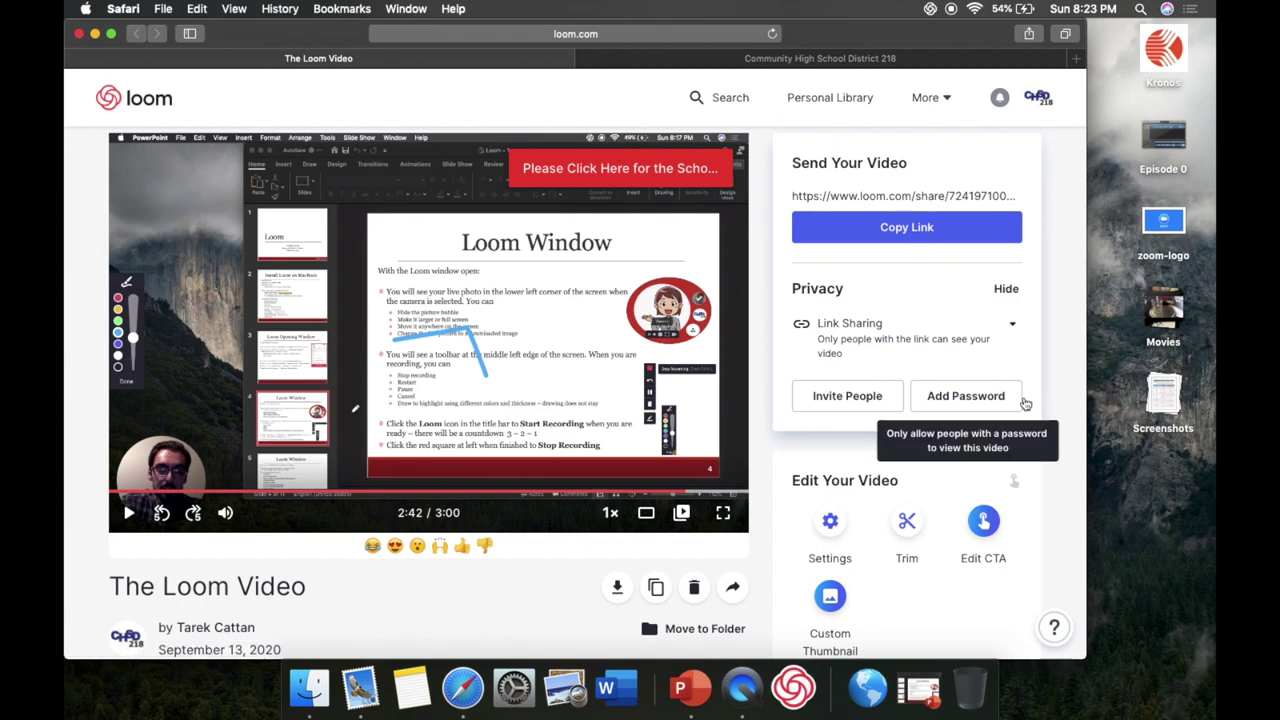
- Delete the call-to-action from The Loom Video
click(984, 524)
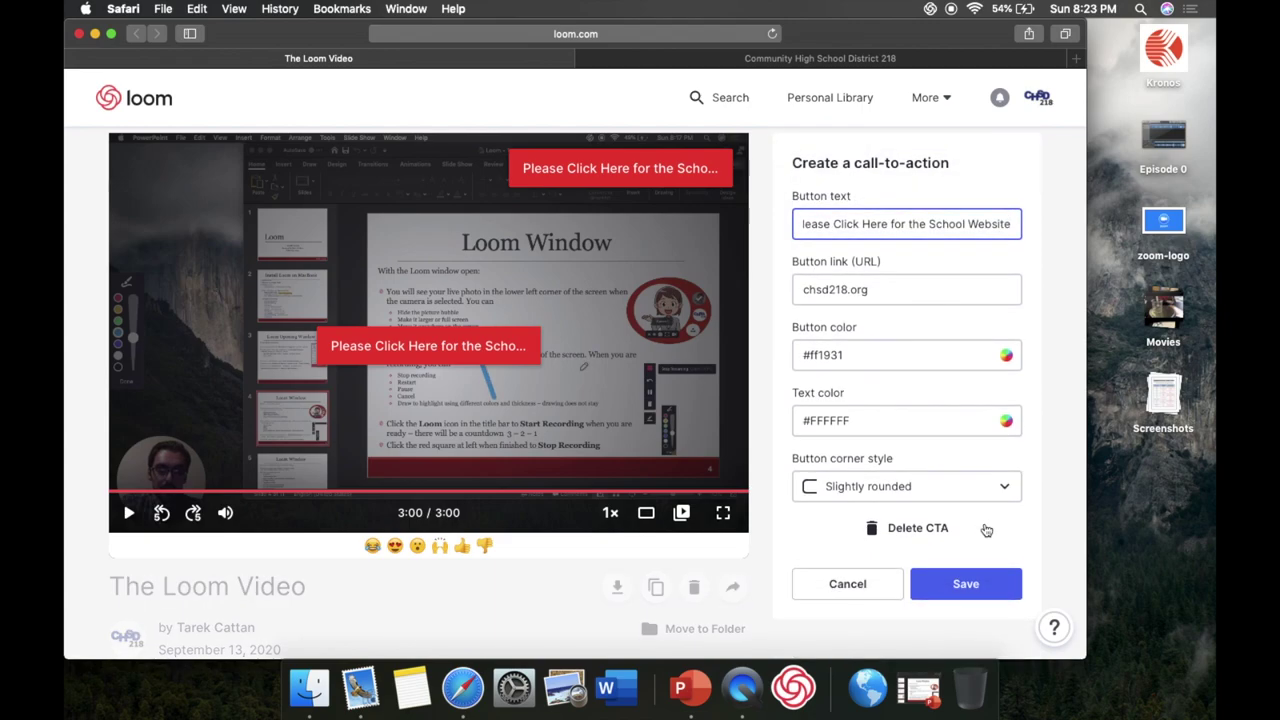
click(898, 530)
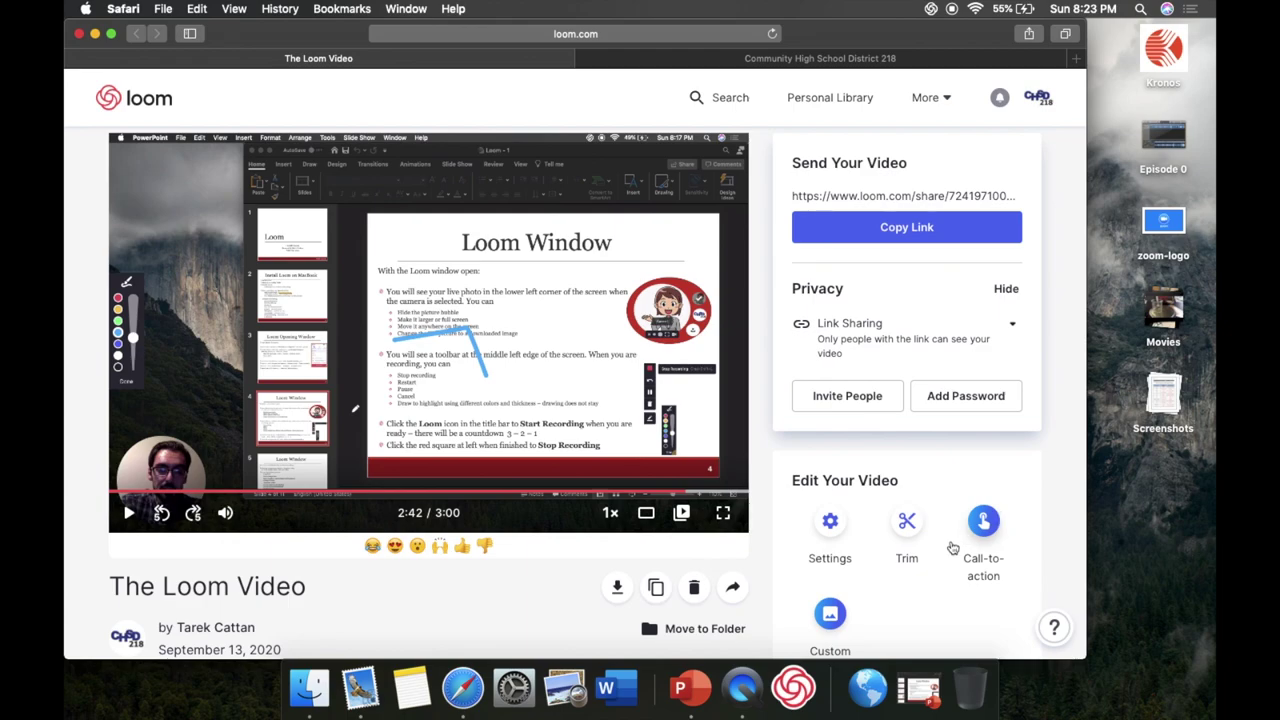
- Trim the section from 0:08.0 to 0:23.0 out of The Loom Video and publish the changes
scroll(953, 548, down, 2)
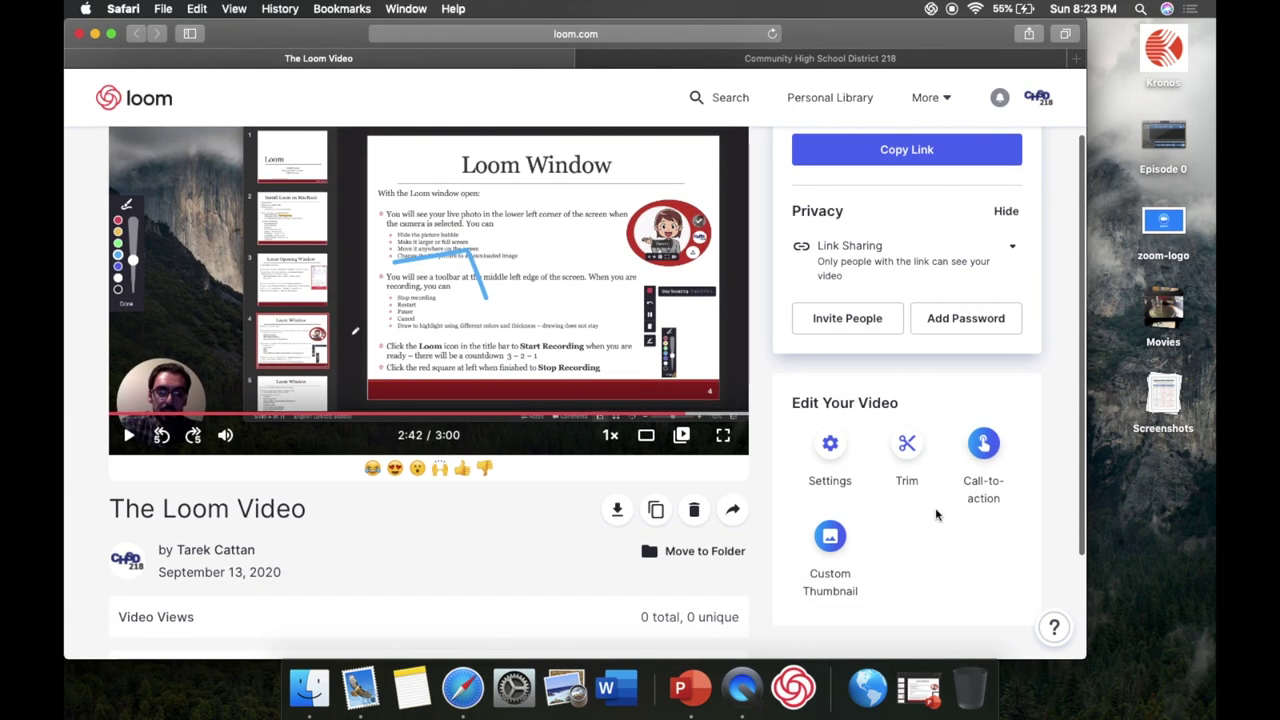
click(908, 446)
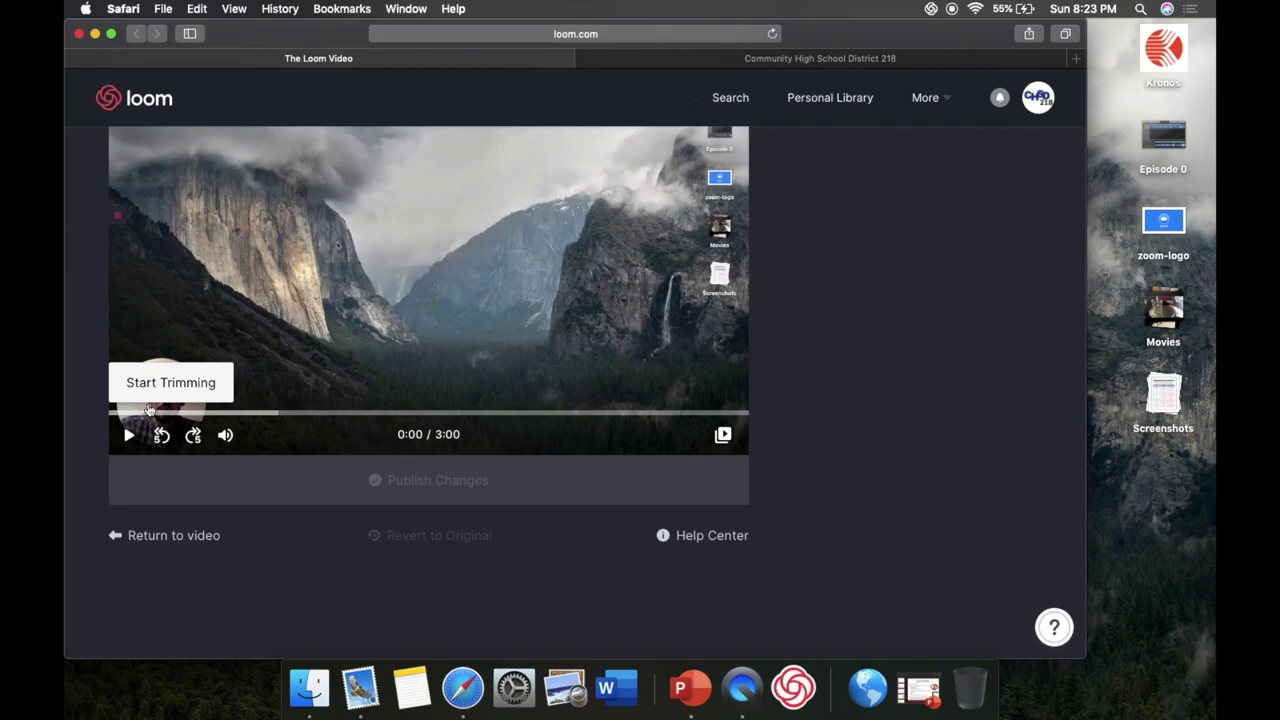
scroll(223, 333, up, 3)
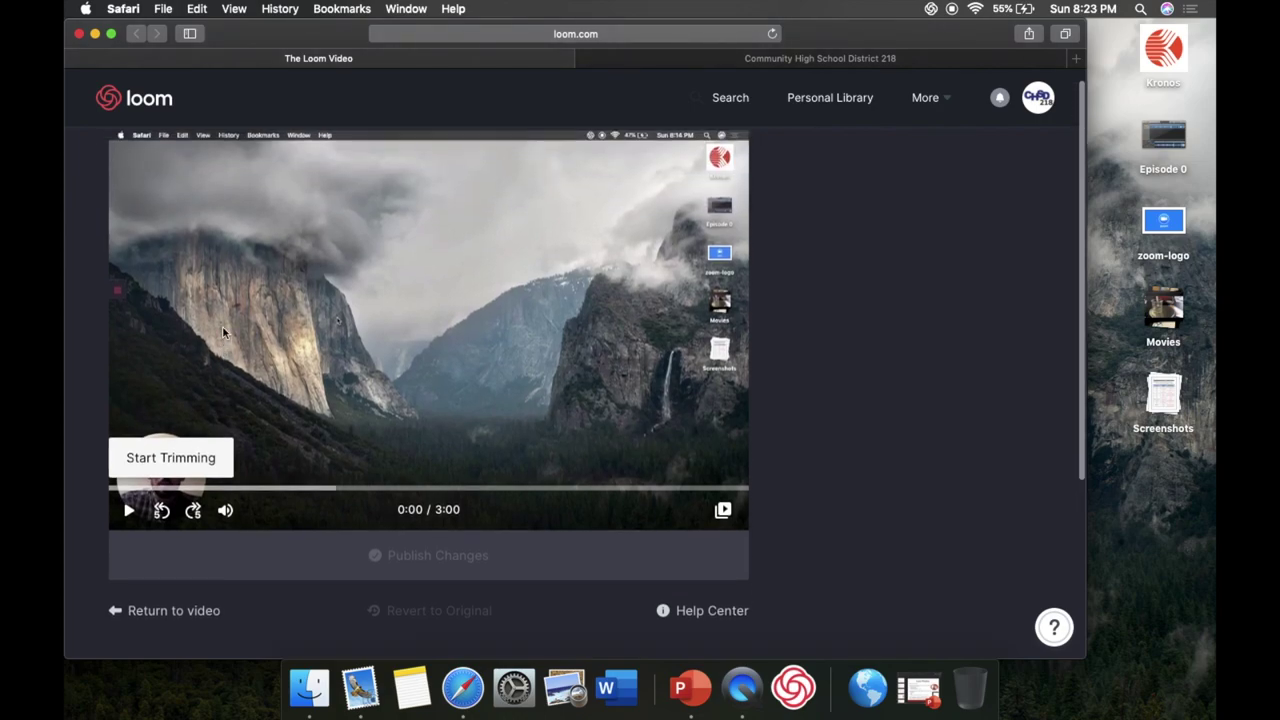
click(150, 478)
drag(113, 474, 162, 474)
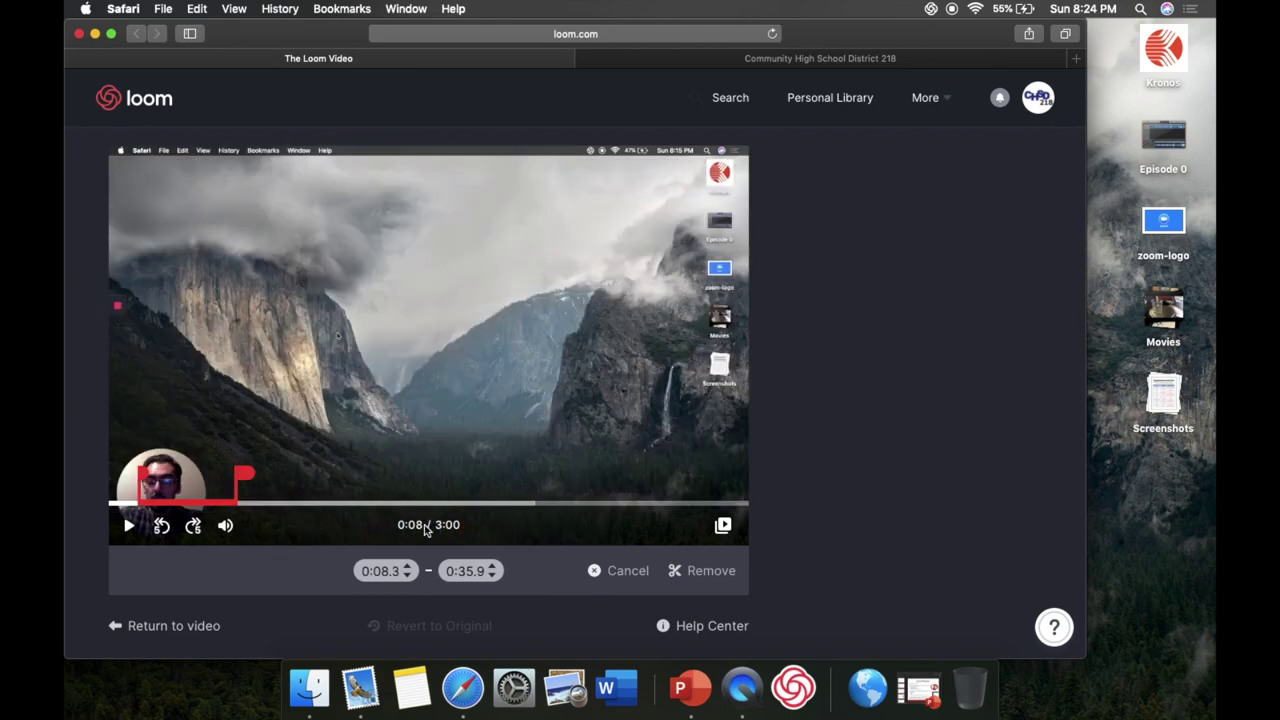
drag(246, 476, 191, 484)
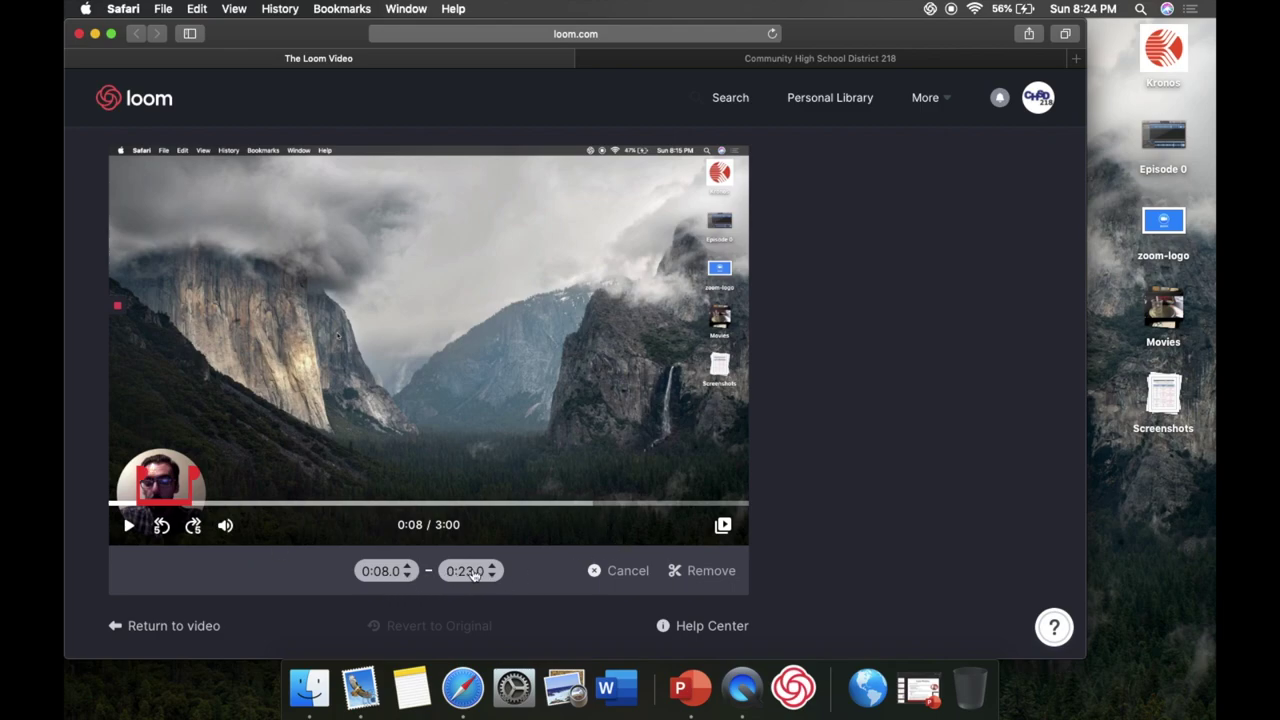
click(706, 571)
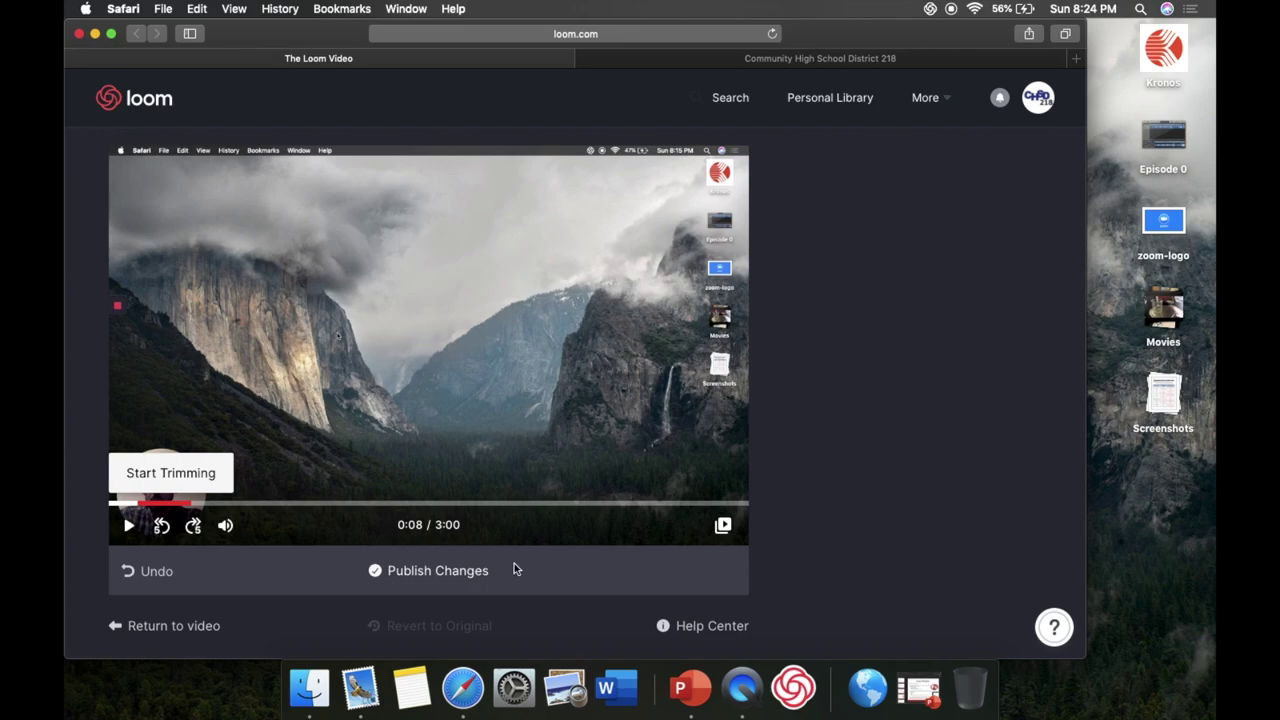
click(435, 571)
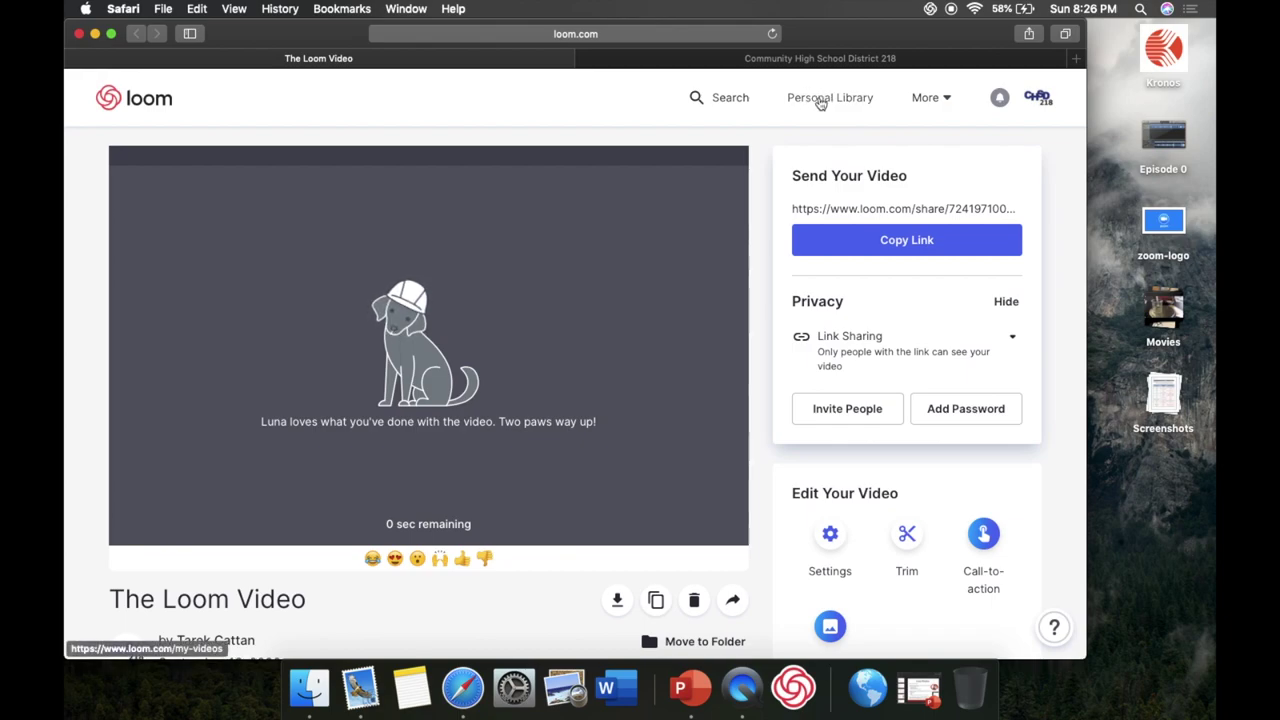
- Open the Personal Library and view the Loom recorder's options, then dismiss the recorder
click(822, 98)
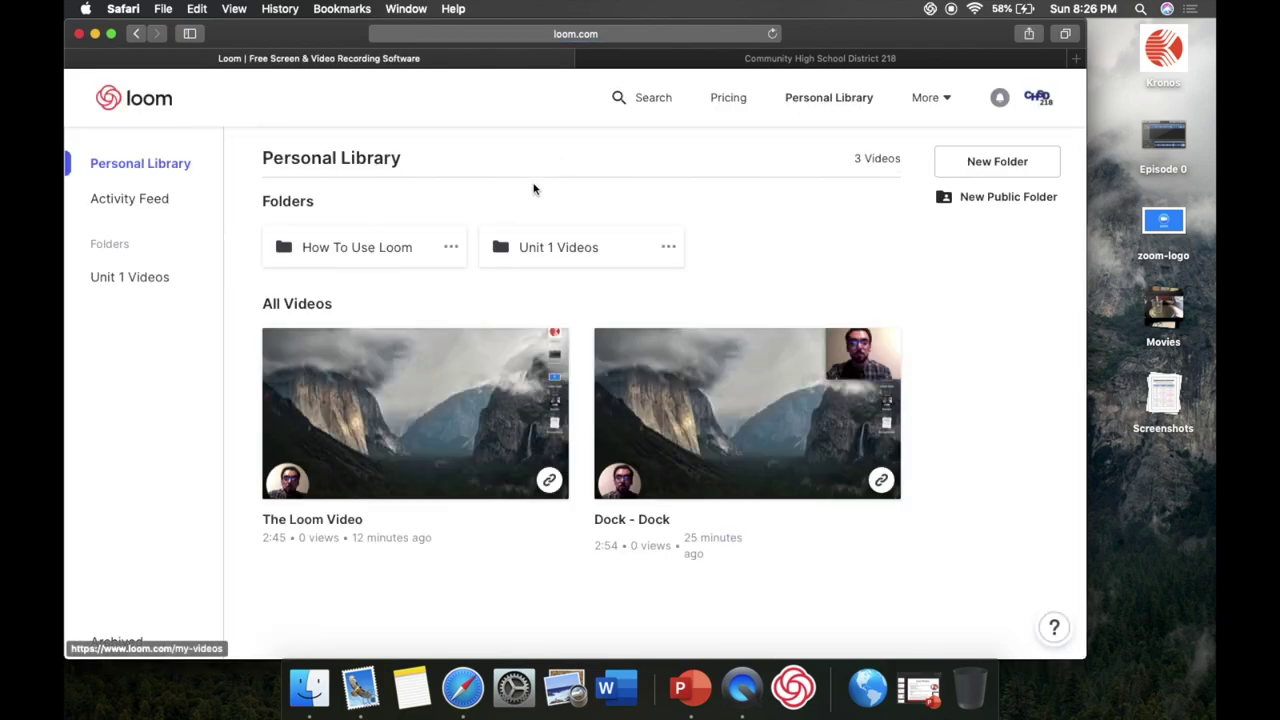
click(930, 9)
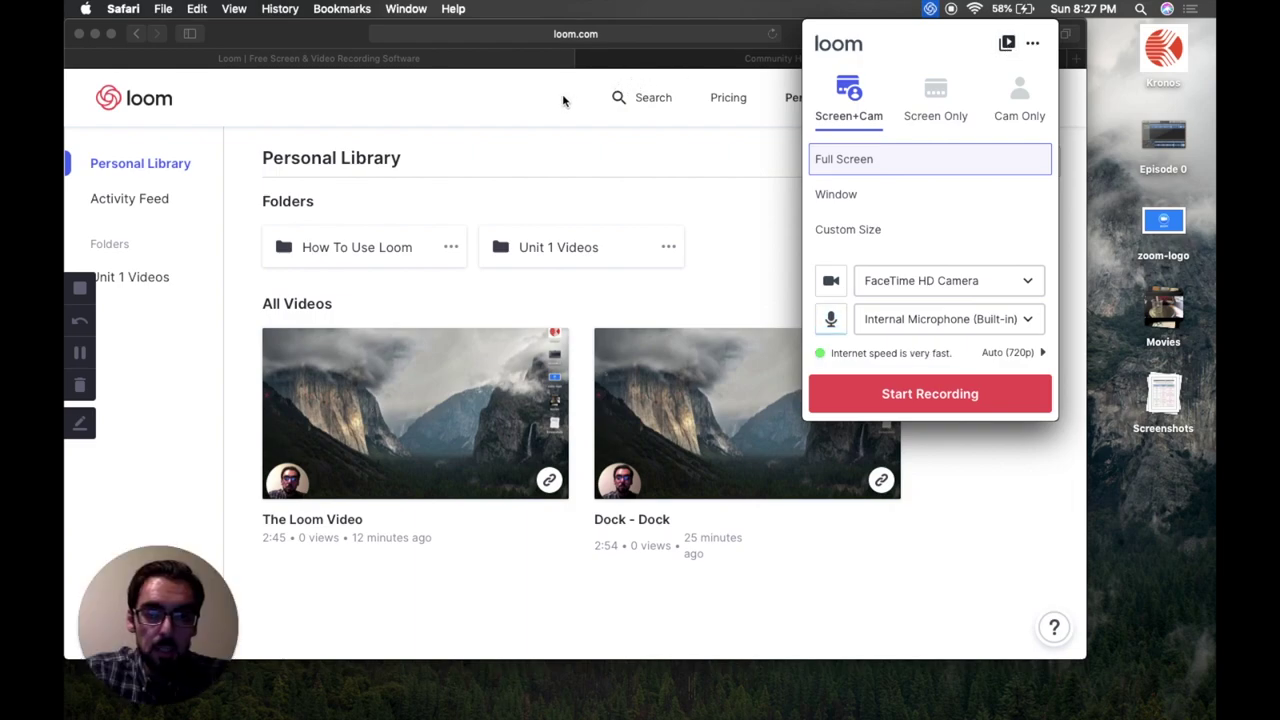
click(617, 68)
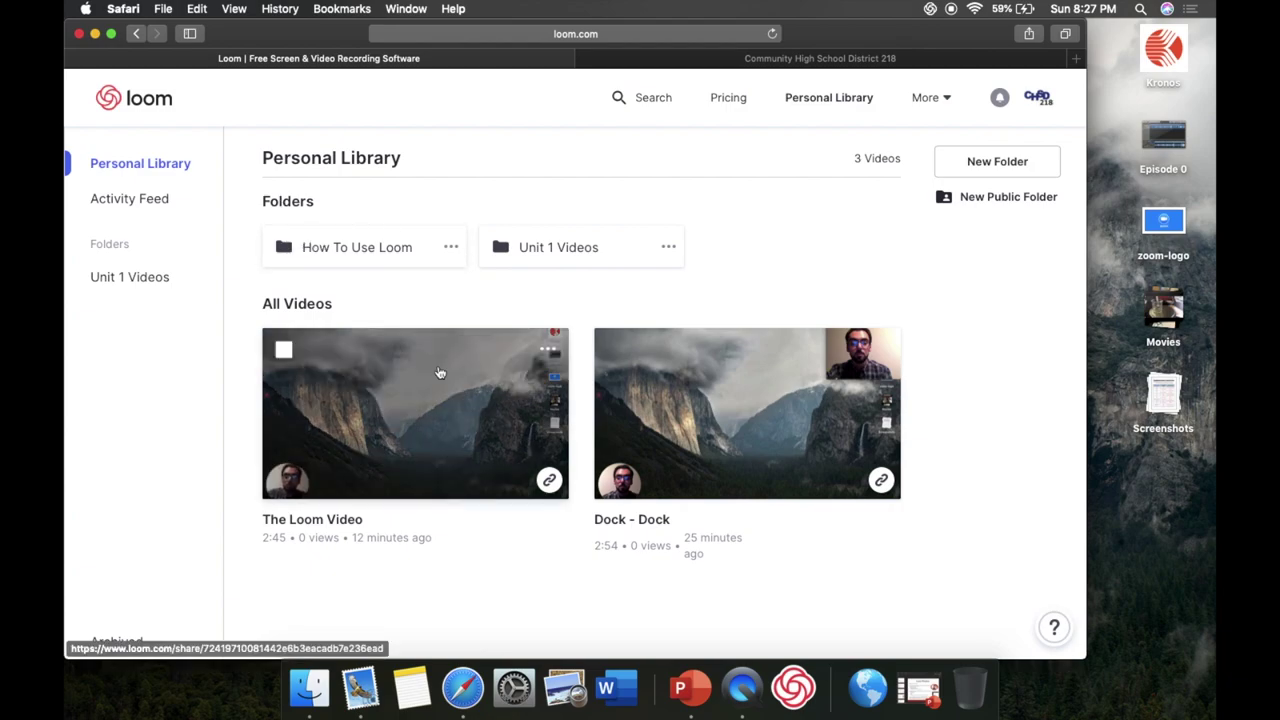
- Move The Loom Video and the Dock - Dock video into the Unit 1 Videos folder
drag(392, 402, 523, 258)
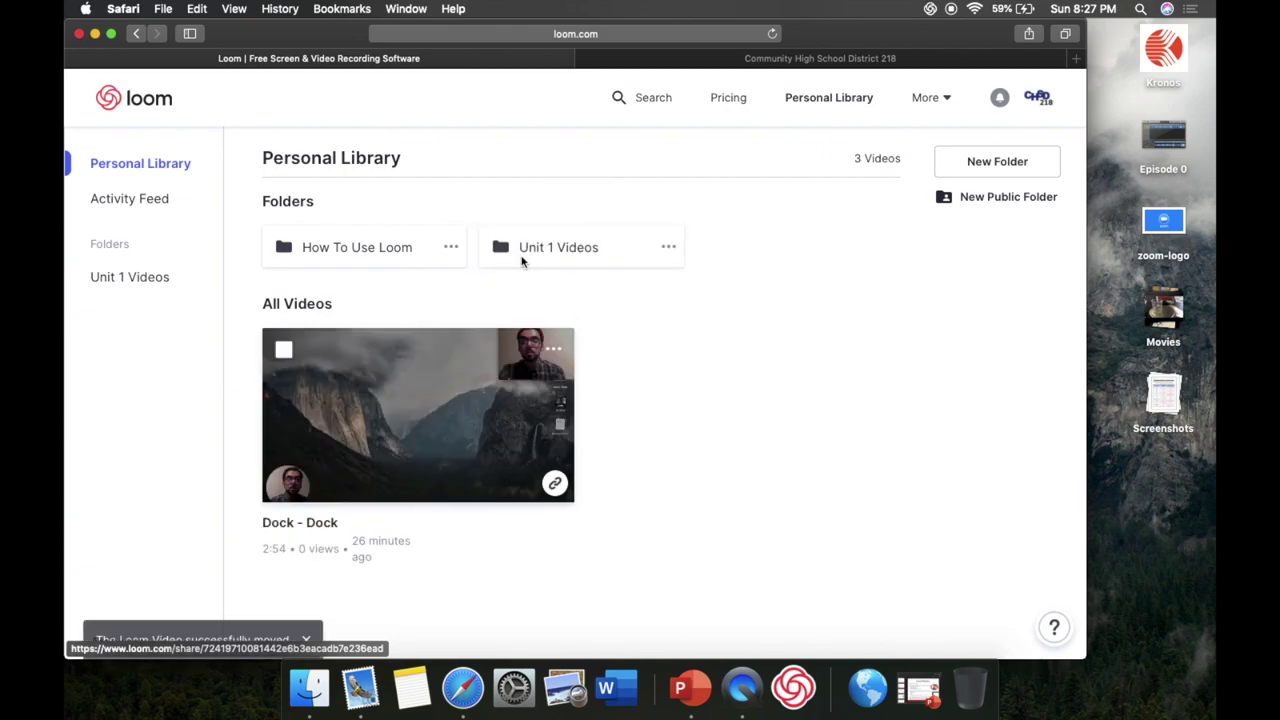
drag(380, 466, 551, 264)
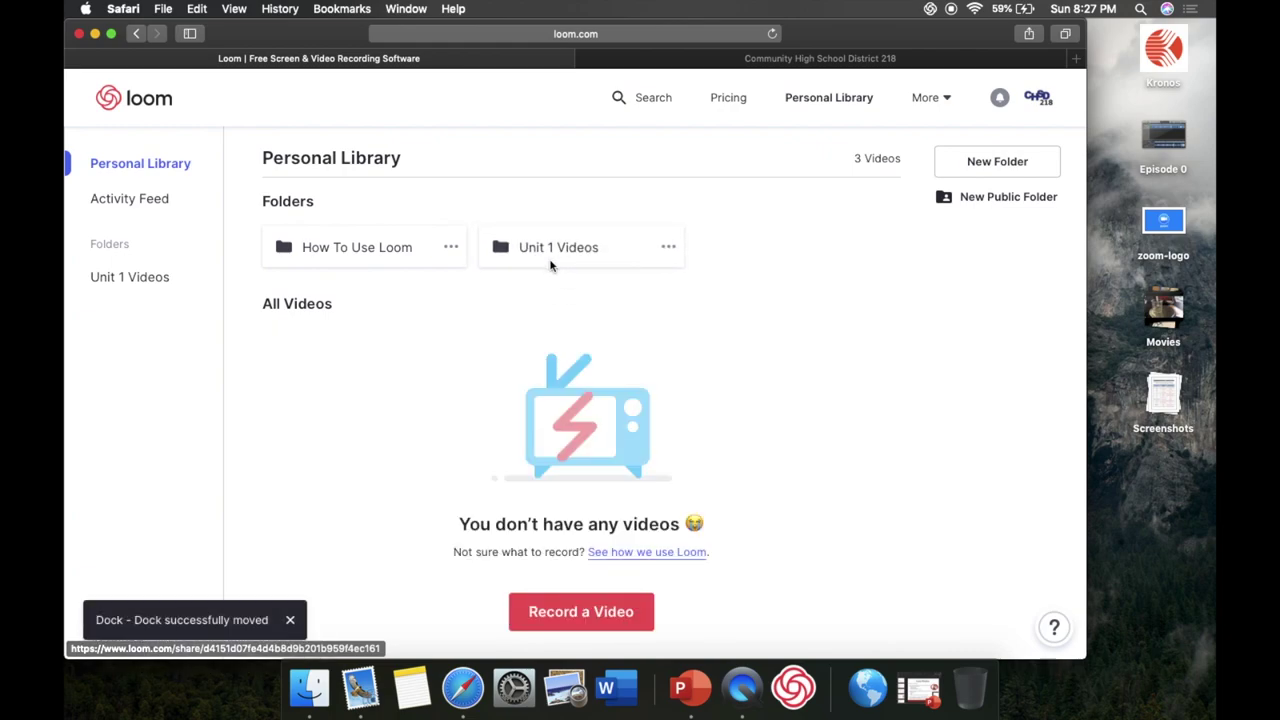
- Create a new folder named Unit 2 Videos in the Personal Library
click(997, 161)
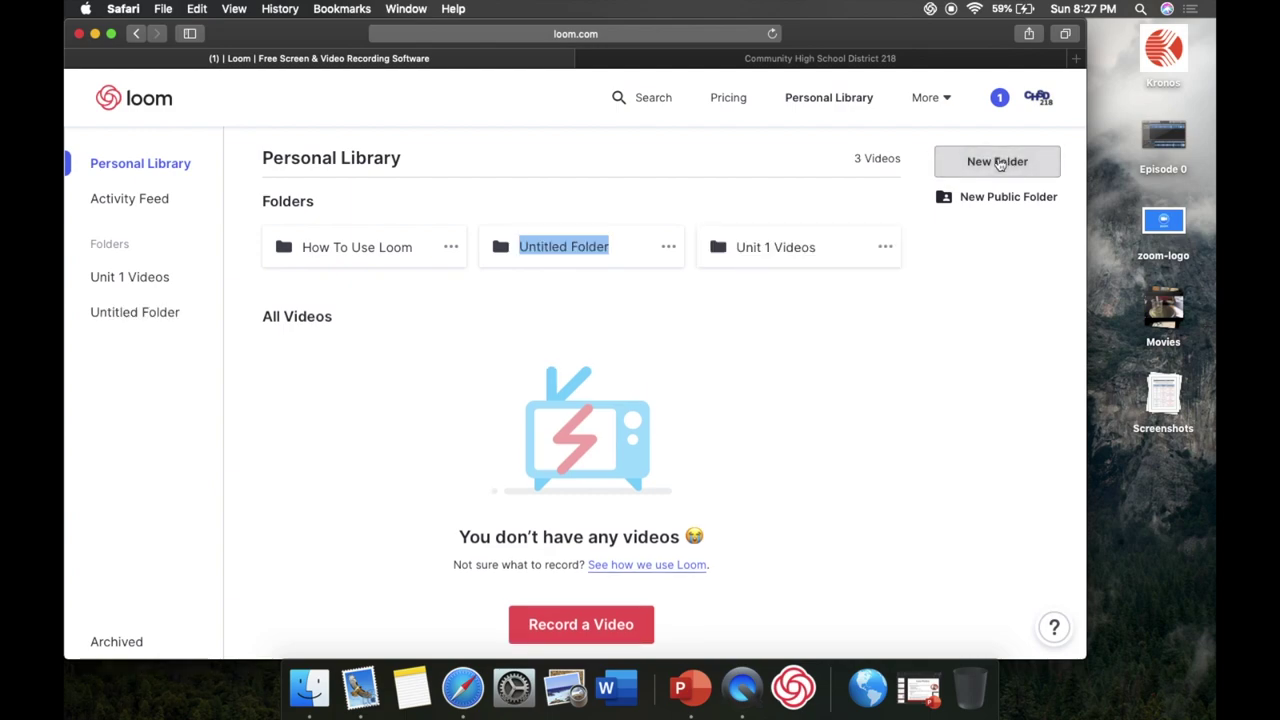
text(Unit)
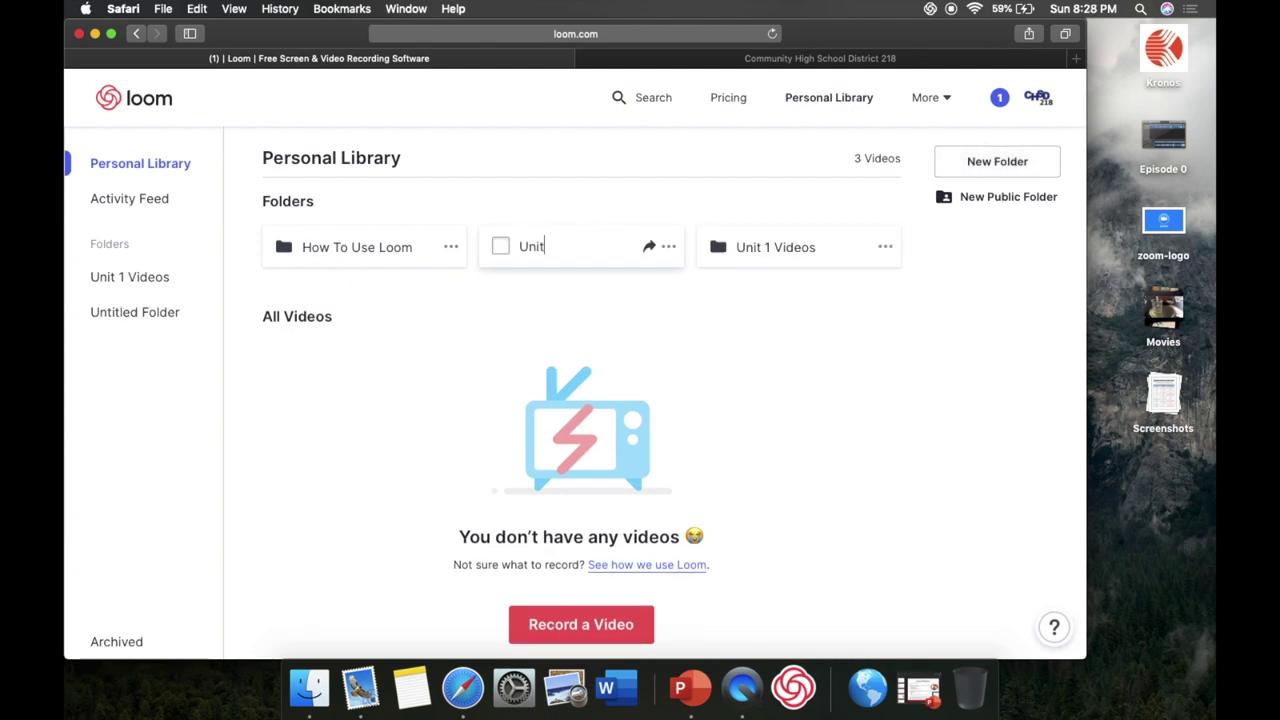
text( 2 Videos)
key(Return)
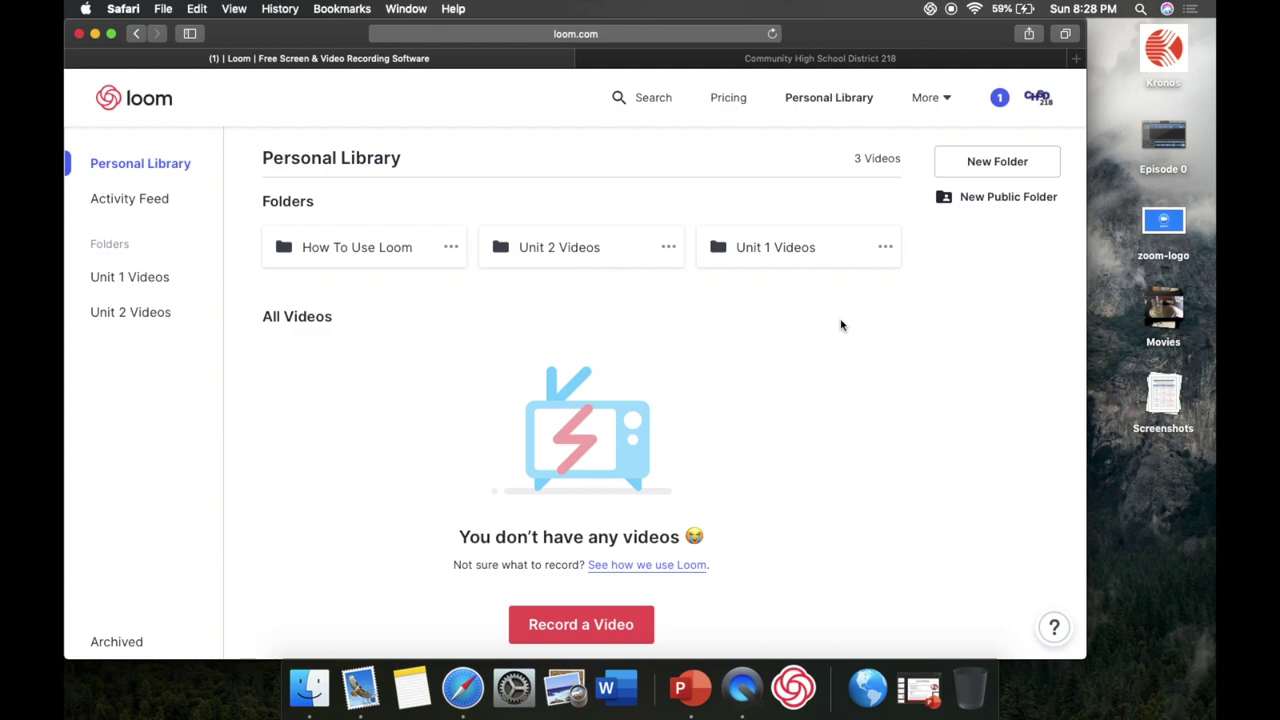
- Create a new public folder named Chemical Reaction Videos in the Personal Library
click(1001, 199)
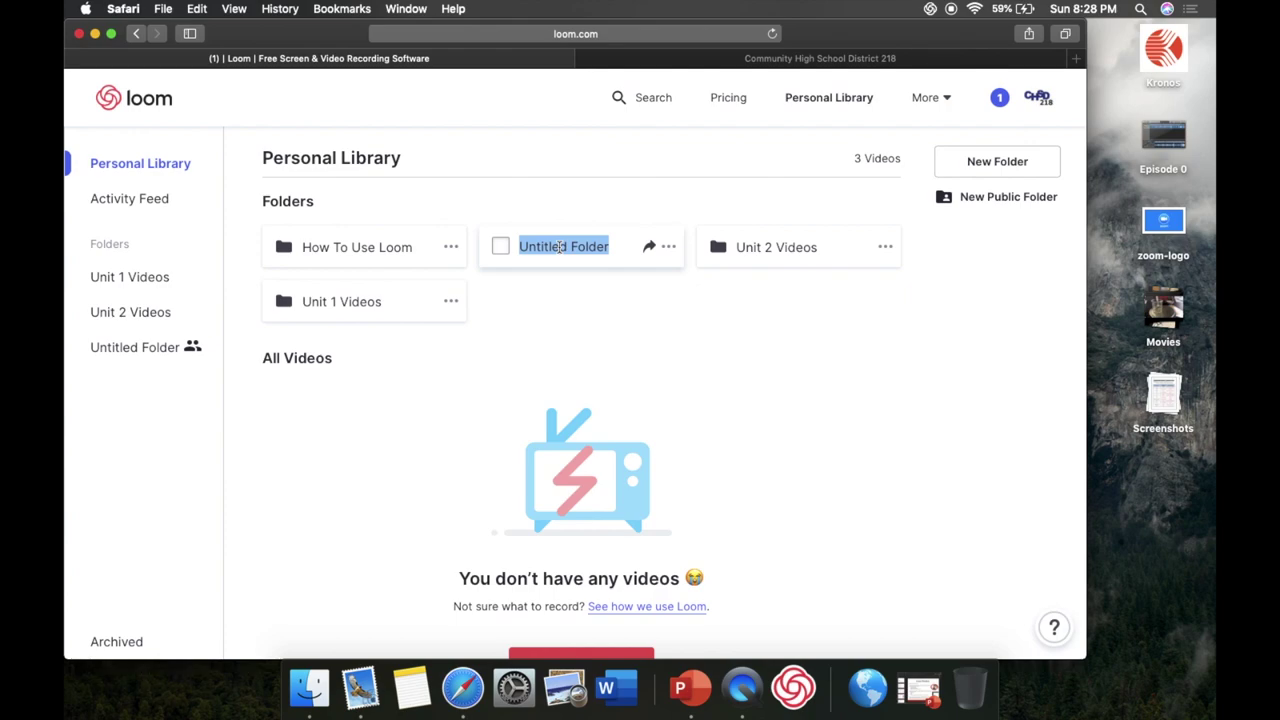
text(Chemical Reac)
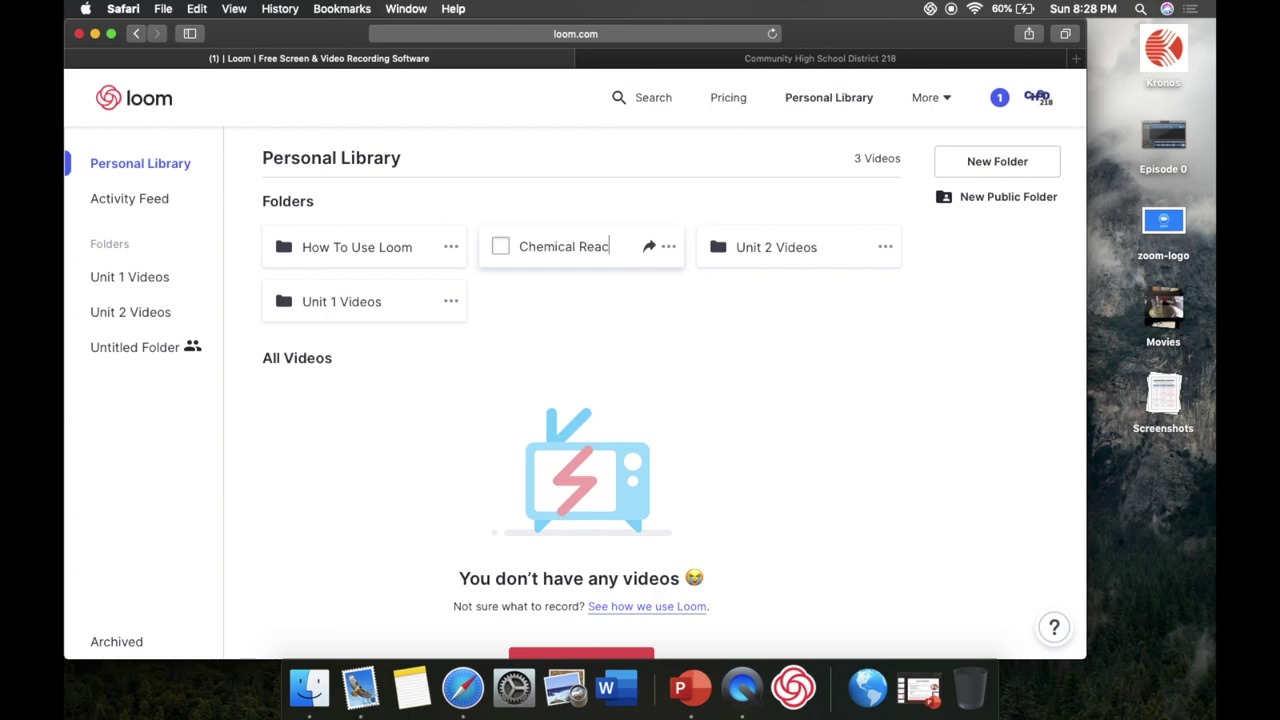
text(tion Videos)
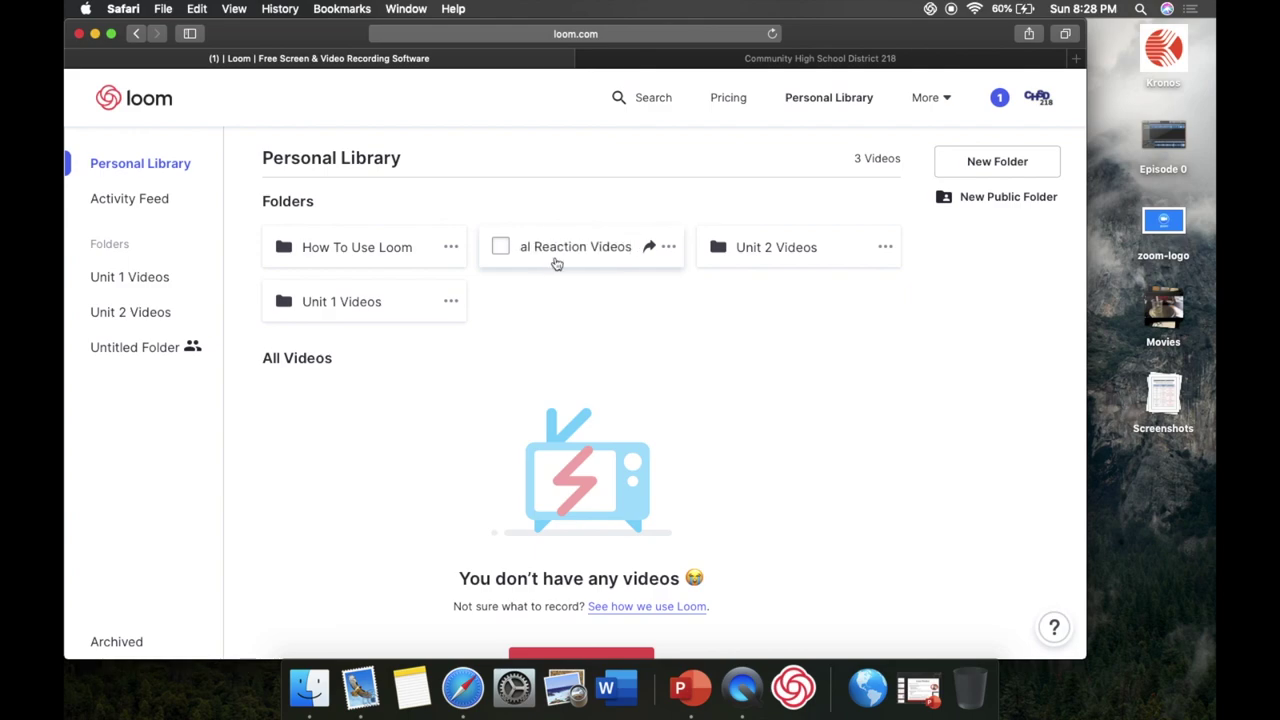
click(560, 323)
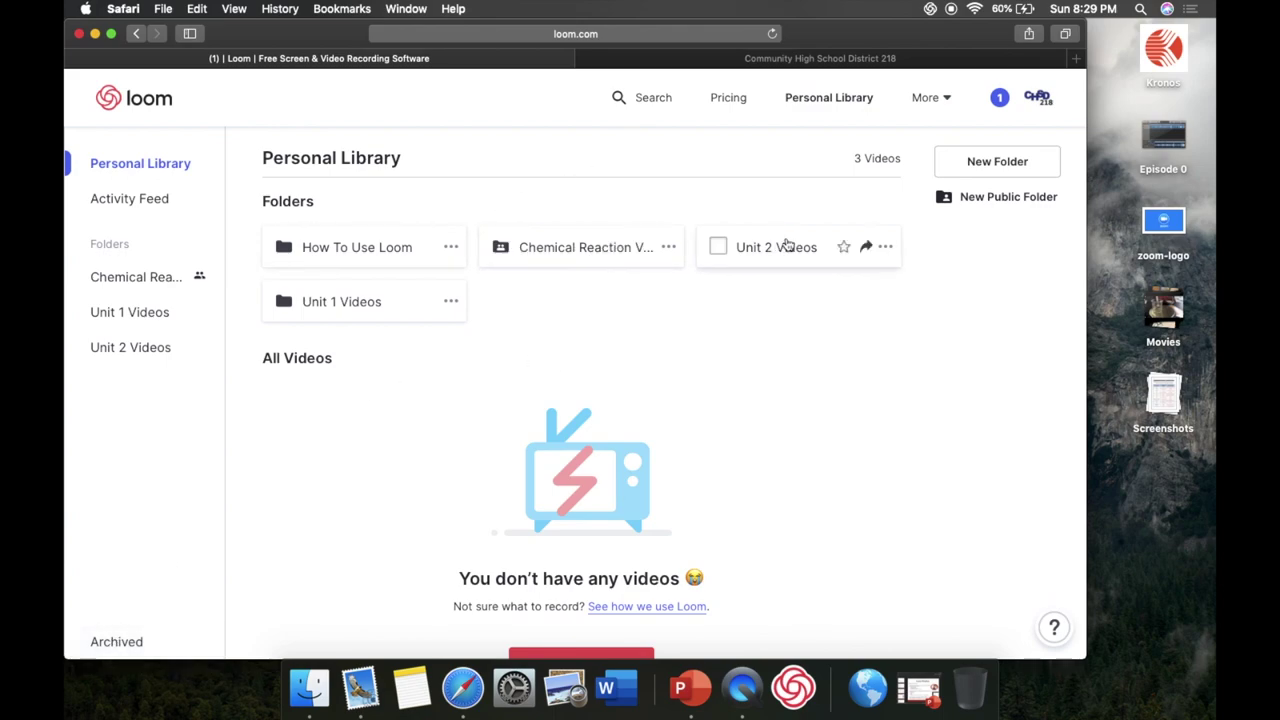
- Open The Loom Video from the Unit 1 Videos folder and copy its share link
click(338, 300)
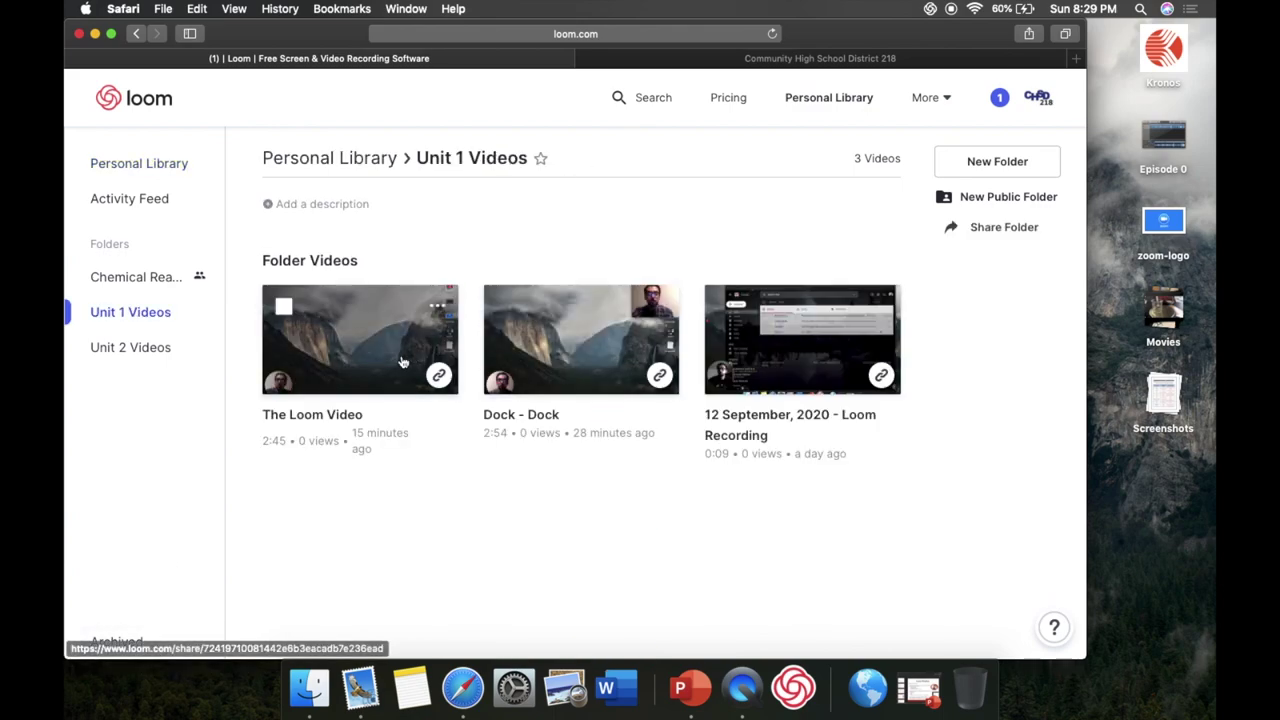
click(377, 333)
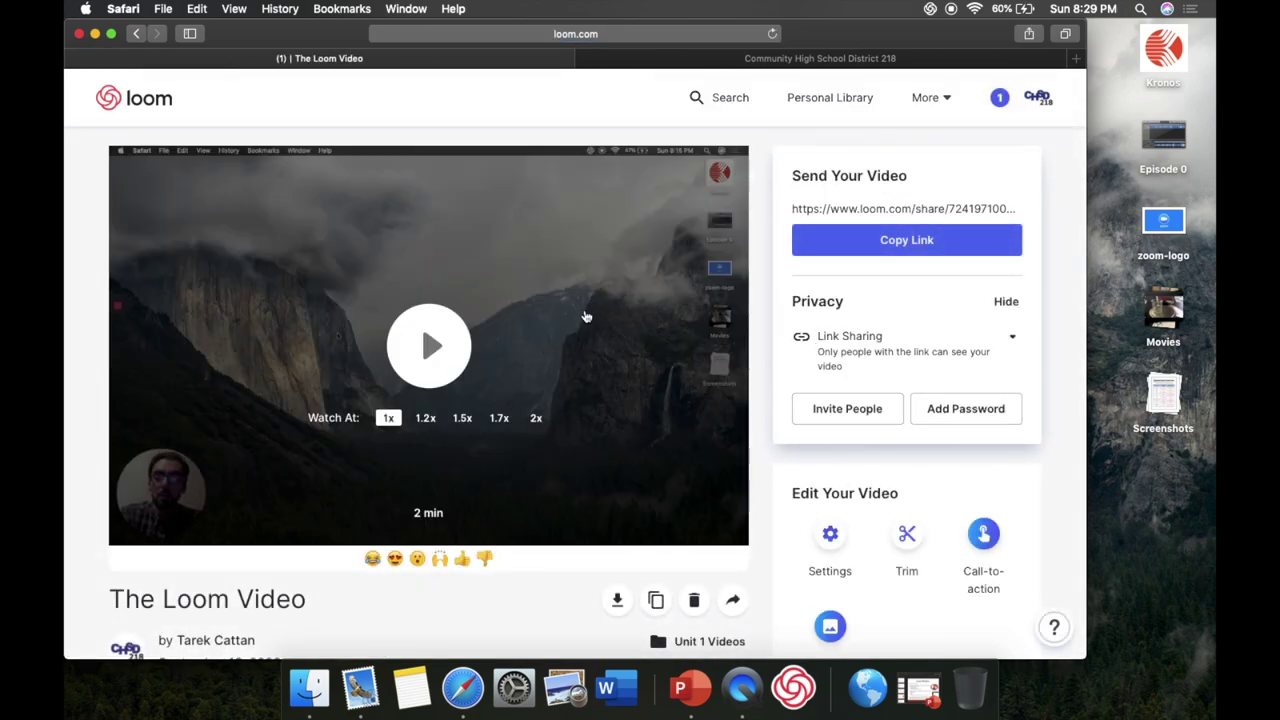
scroll(616, 313, down, 1)
scroll(616, 313, up, 1)
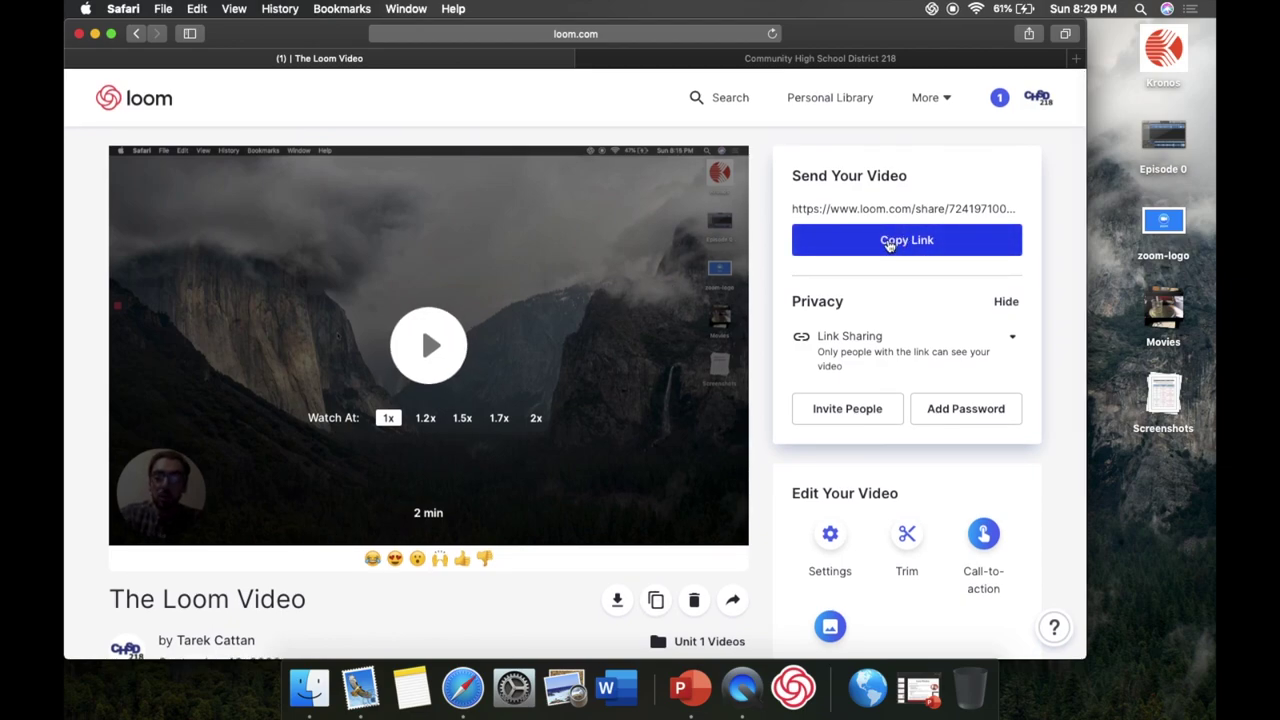
click(888, 246)
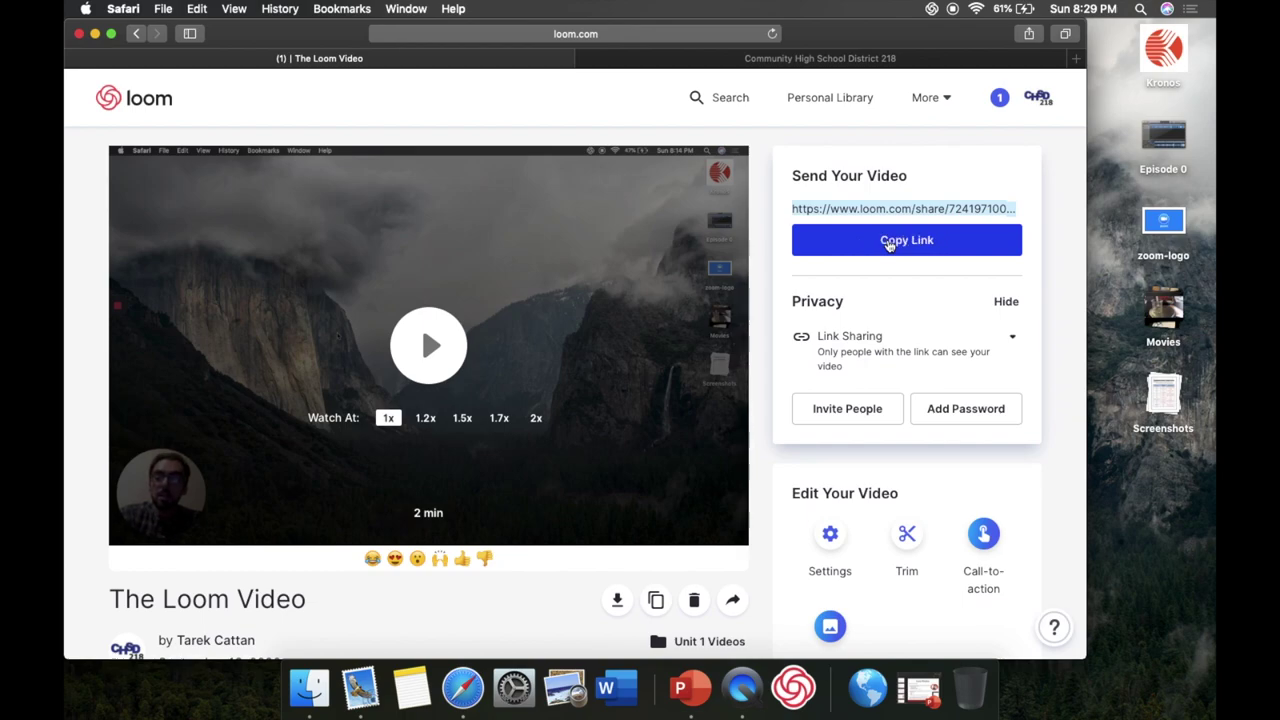
scroll(888, 246, down, 4)
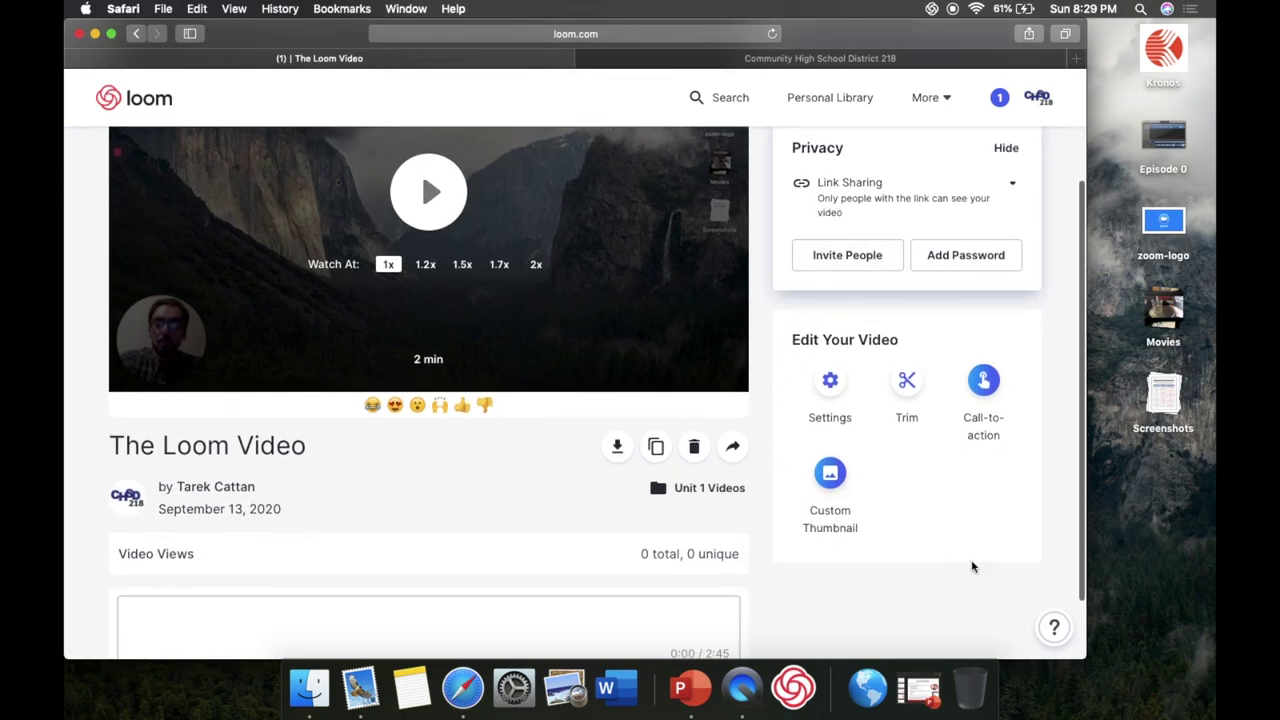
scroll(700, 480, up, 1)
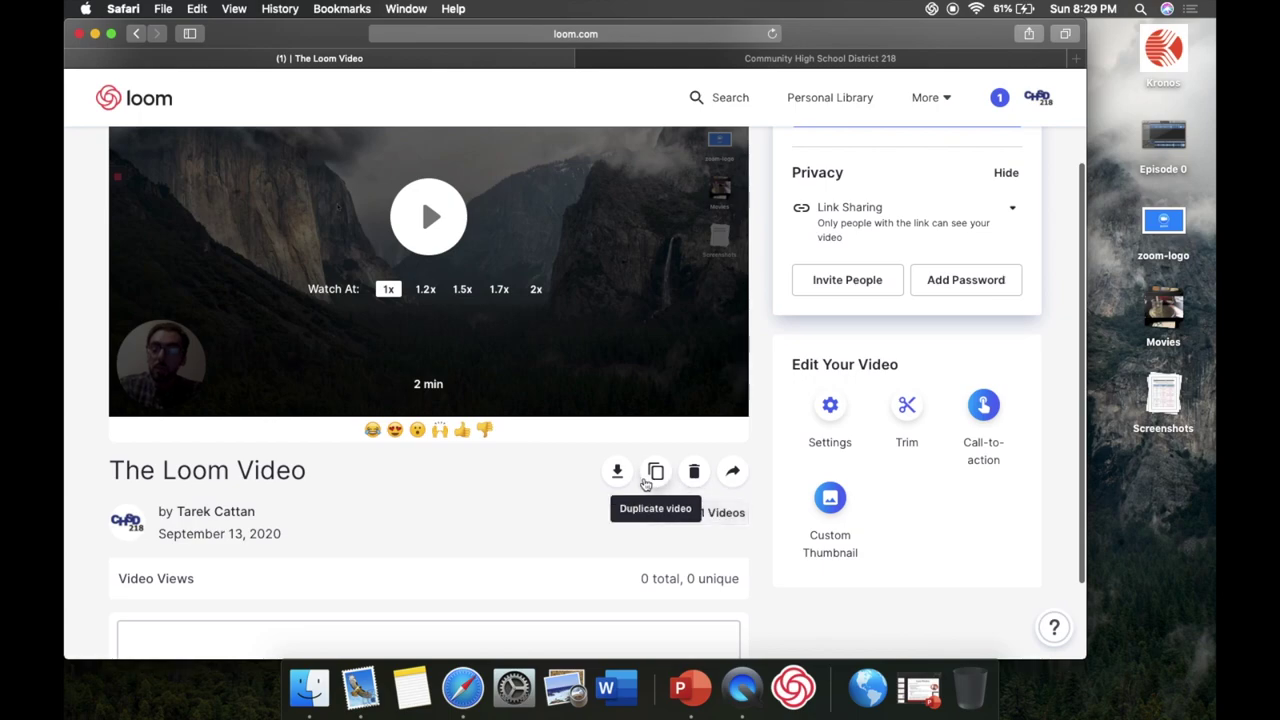
scroll(645, 483, up, 3)
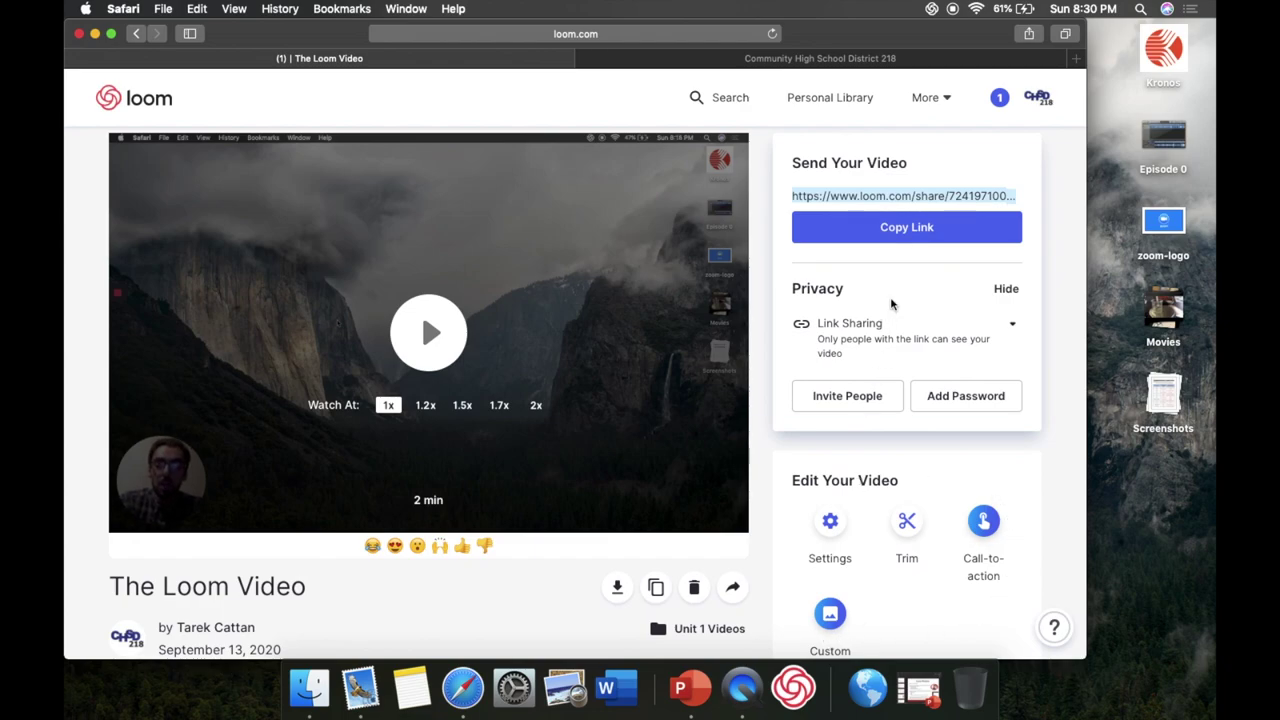
- Minimize the browser and start a full-screen Screen+Cam recording in Loom with the FaceTime HD Camera and built-in internal microphone
click(95, 34)
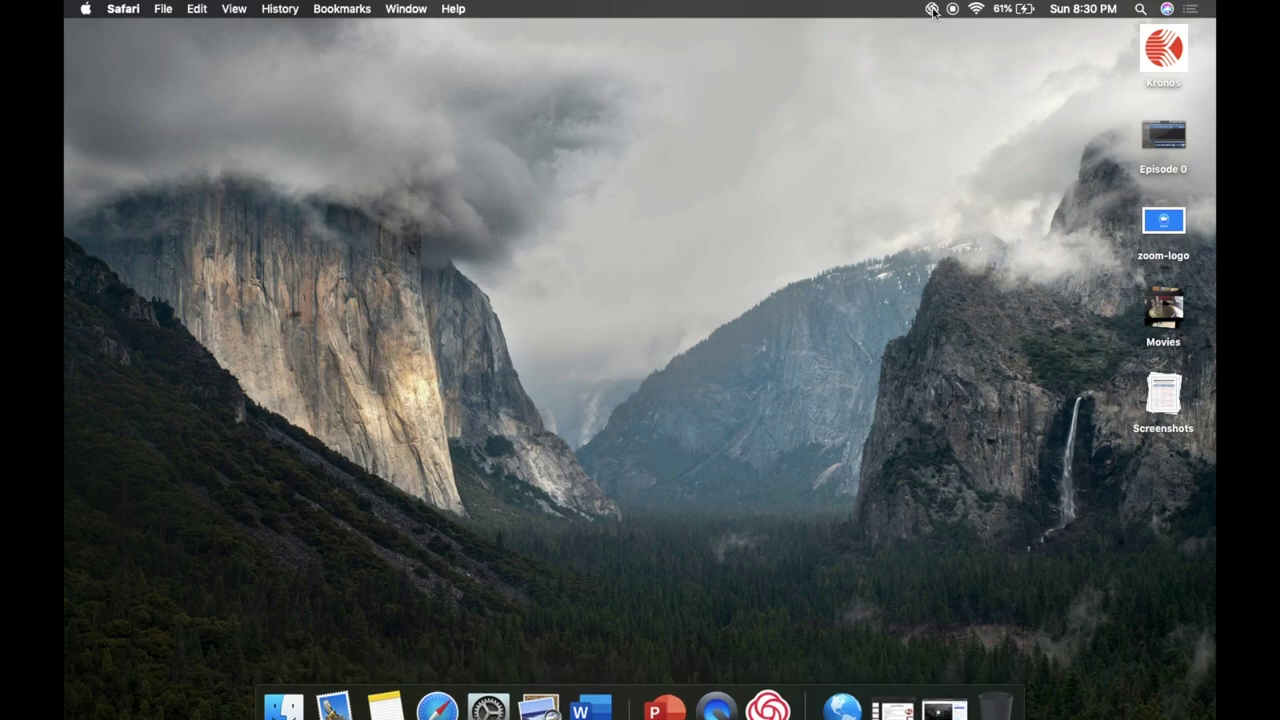
click(931, 9)
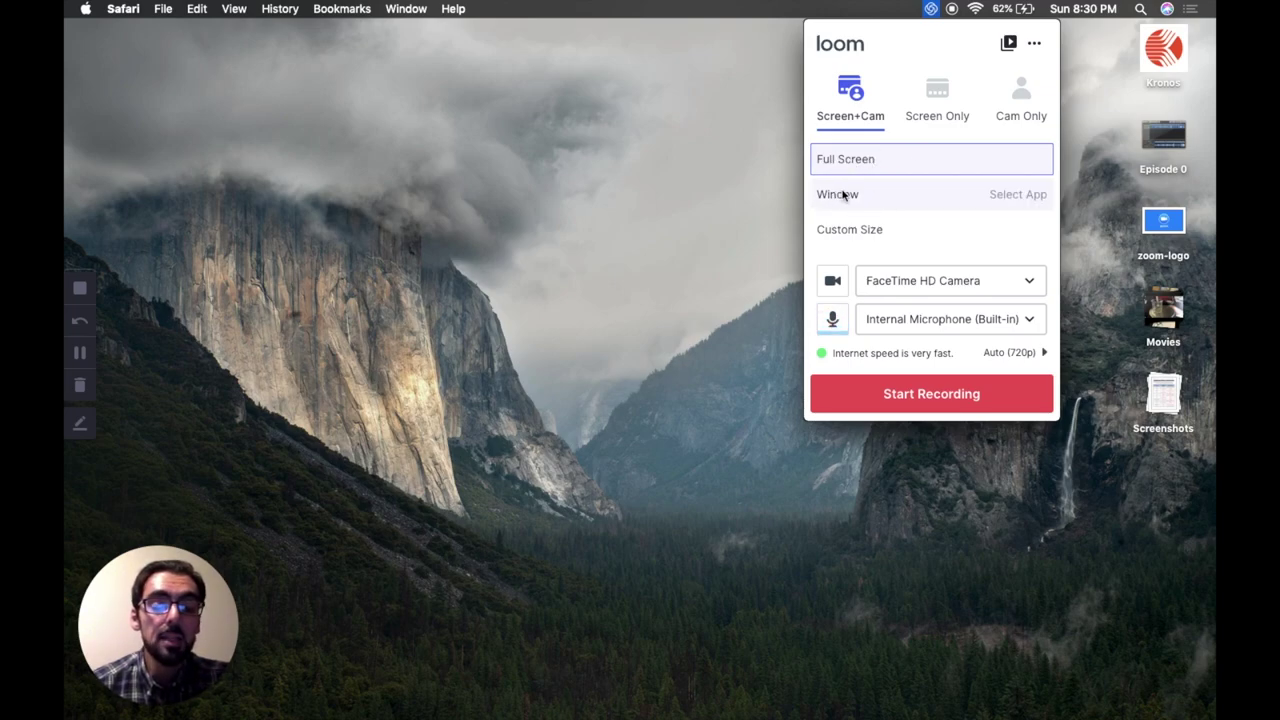
click(922, 393)
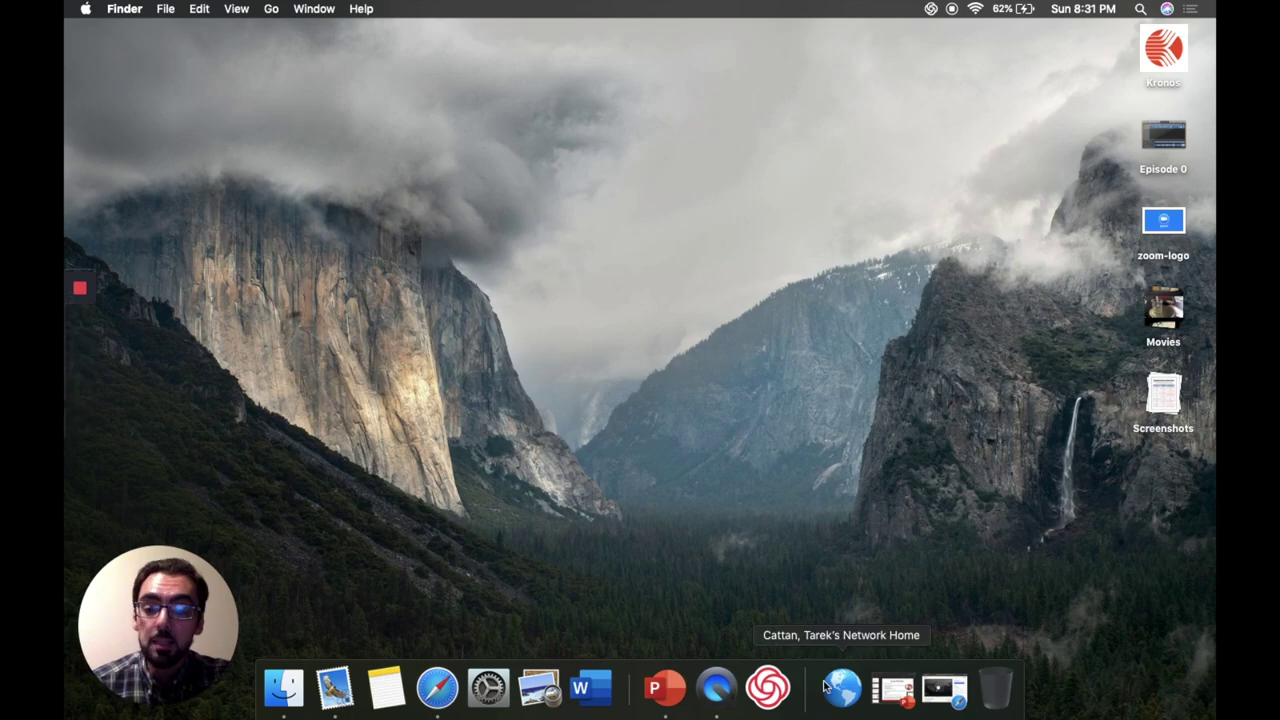
- Bring up the Loom - 1 presentation at slide 1 and circle its title in green with Loom's drawing tool
click(893, 686)
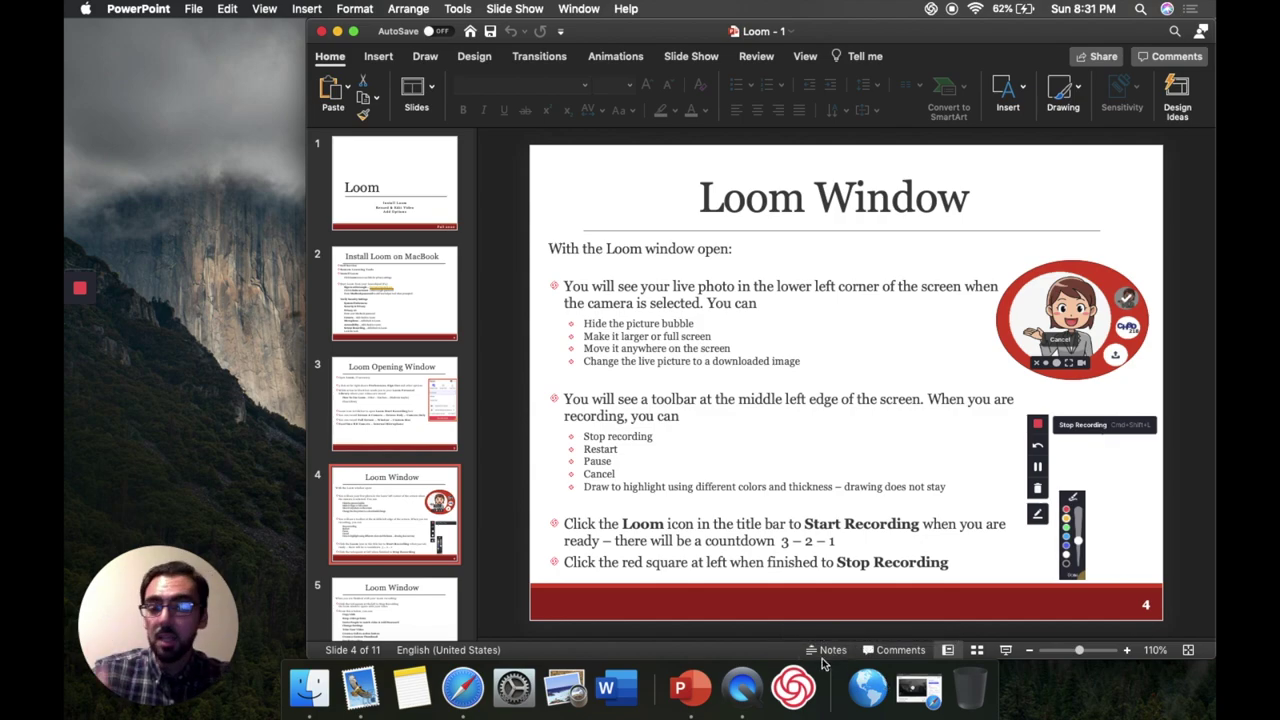
click(416, 214)
mouse_move(66, 362)
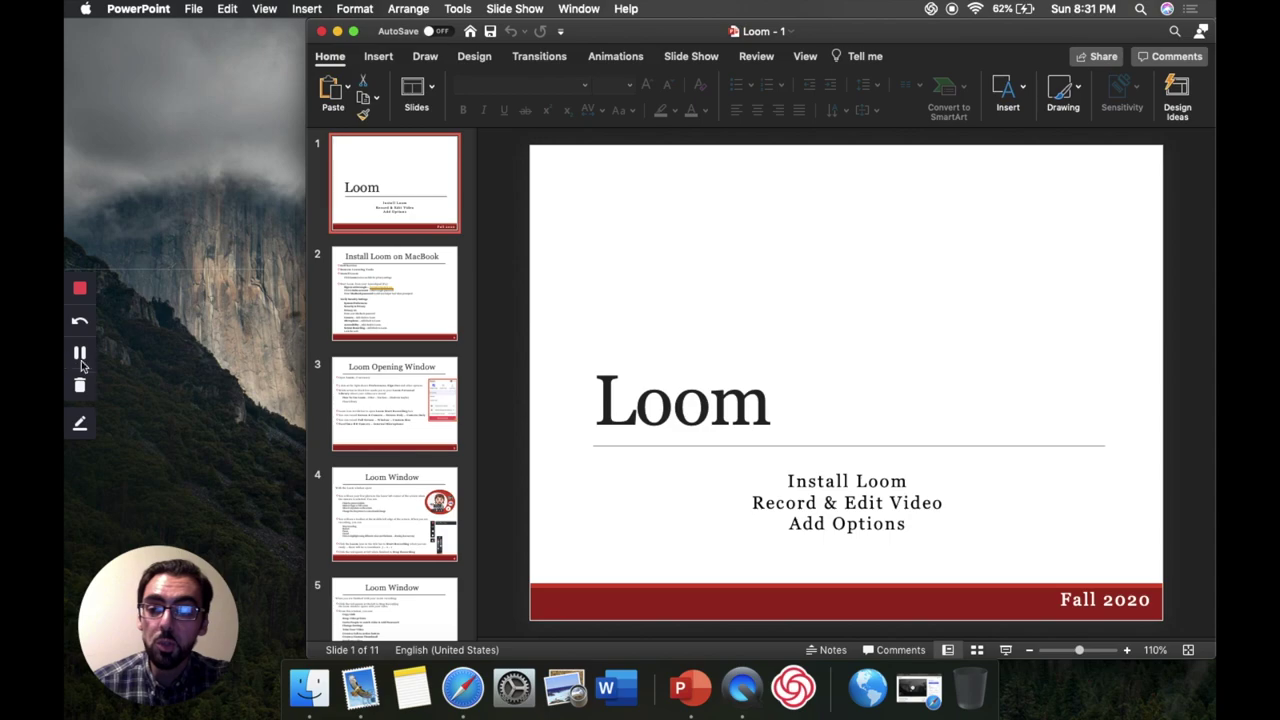
click(81, 428)
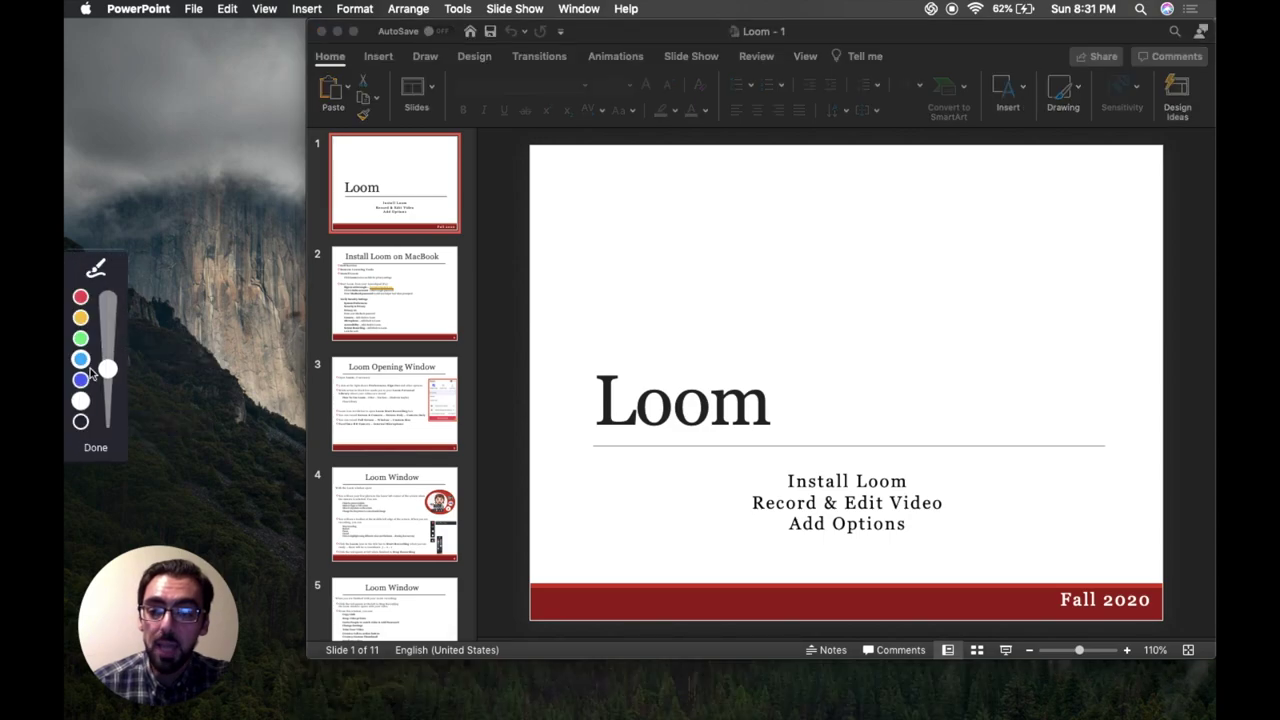
click(81, 339)
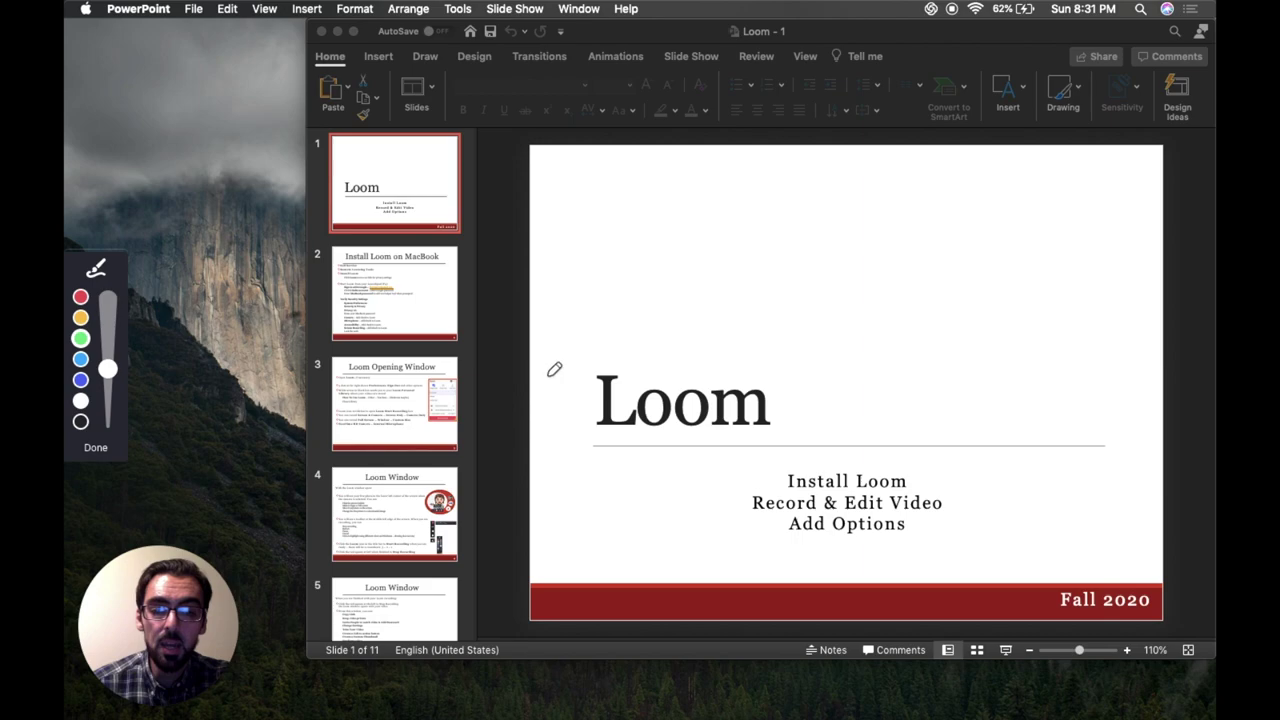
drag(647, 337, 627, 311)
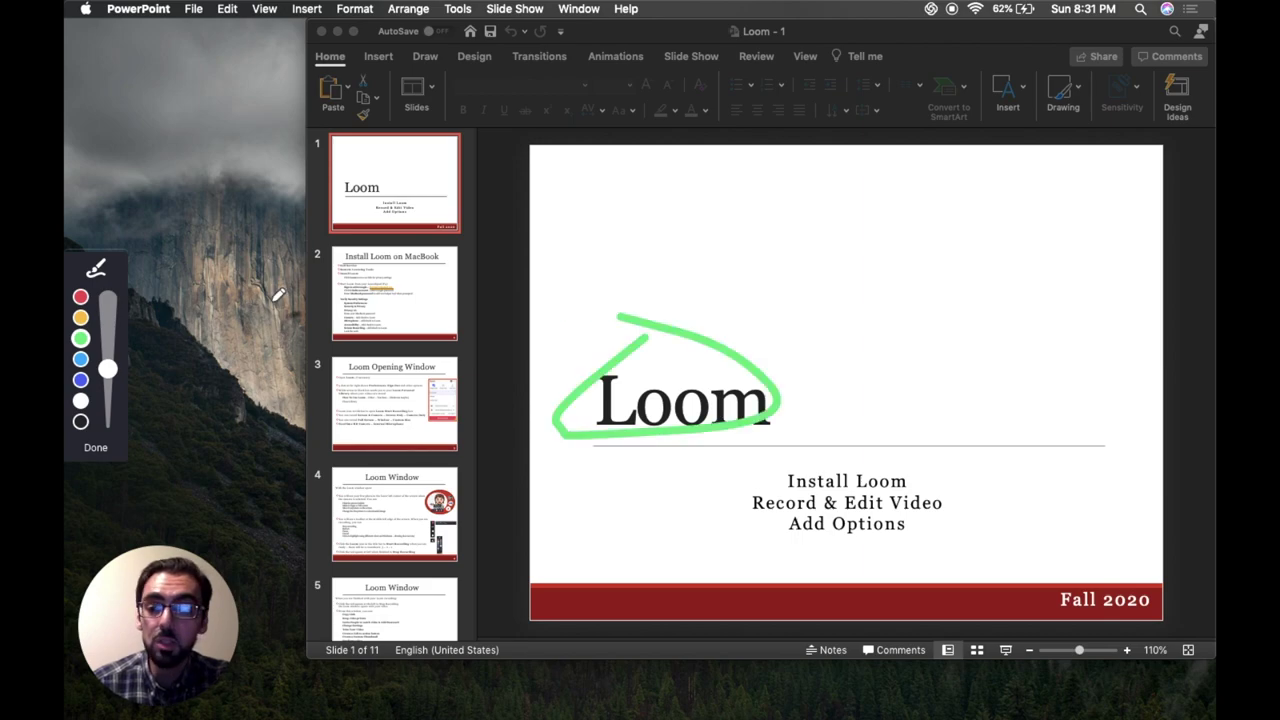
click(96, 450)
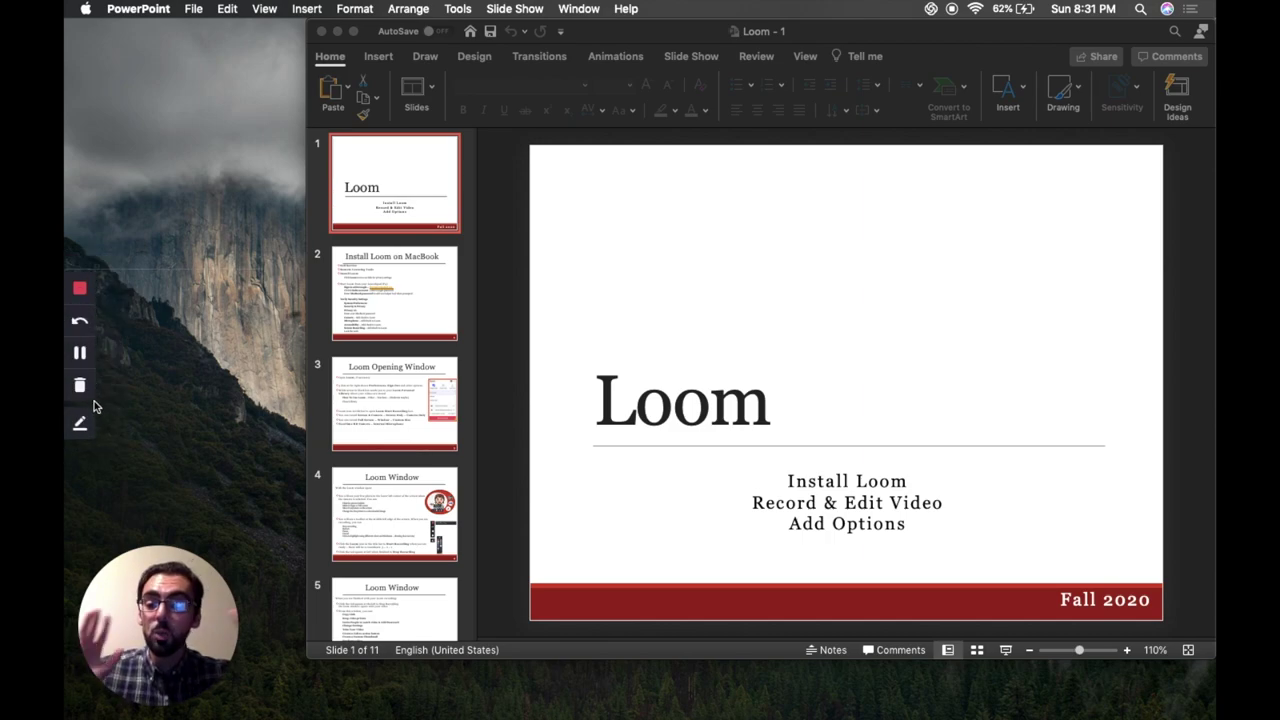
- Stop the Loom recording and play back about the first 7 seconds of the new video
click(79, 288)
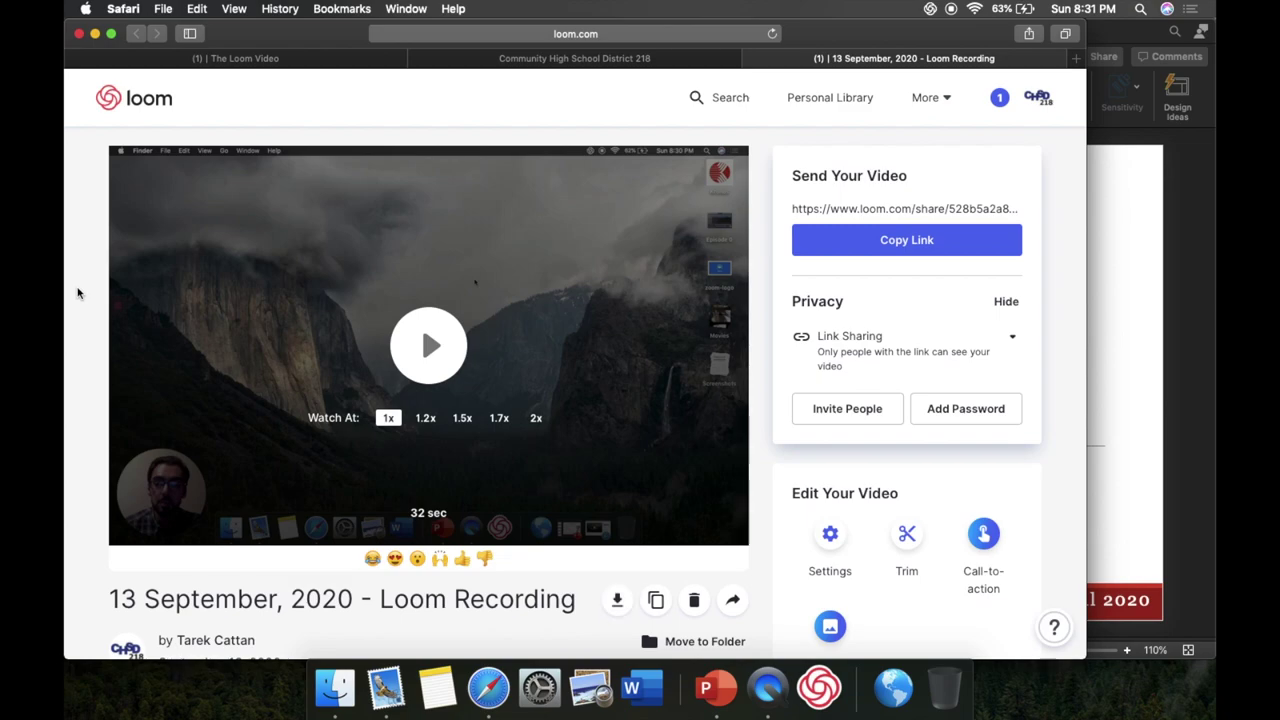
click(430, 345)
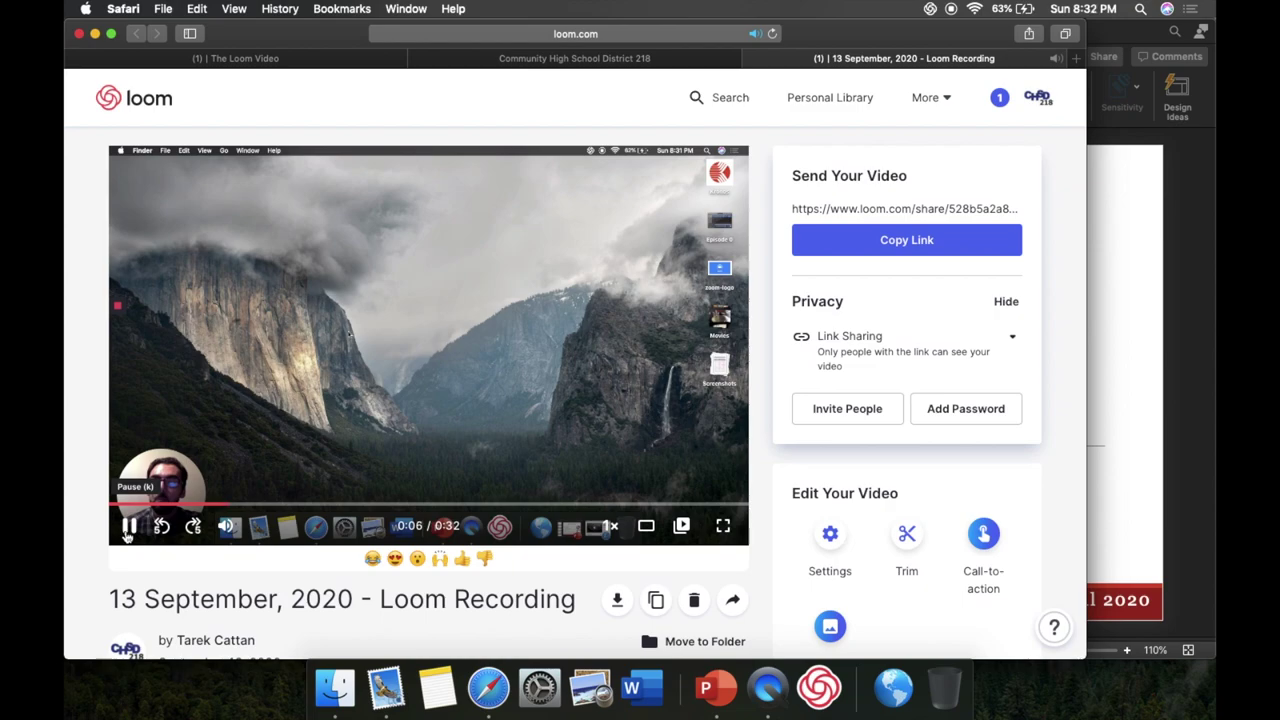
click(128, 528)
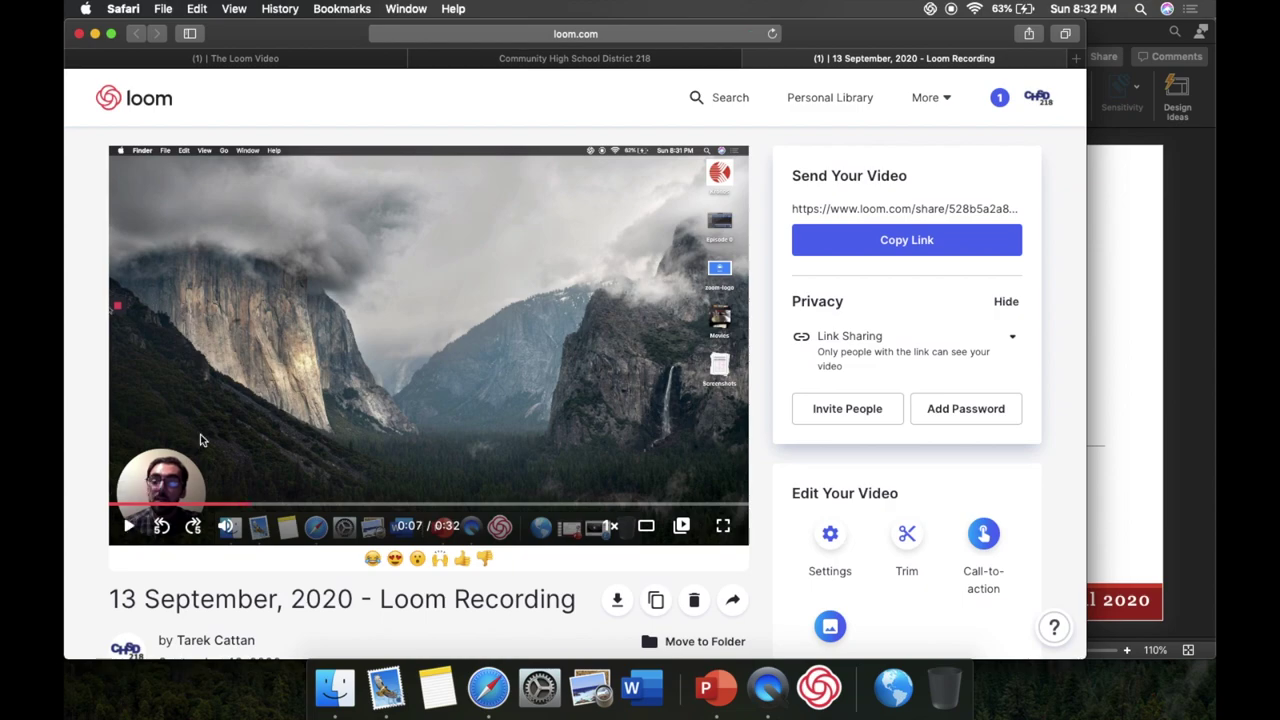
- Copy the new recording's share link and go to the Personal Library
click(875, 250)
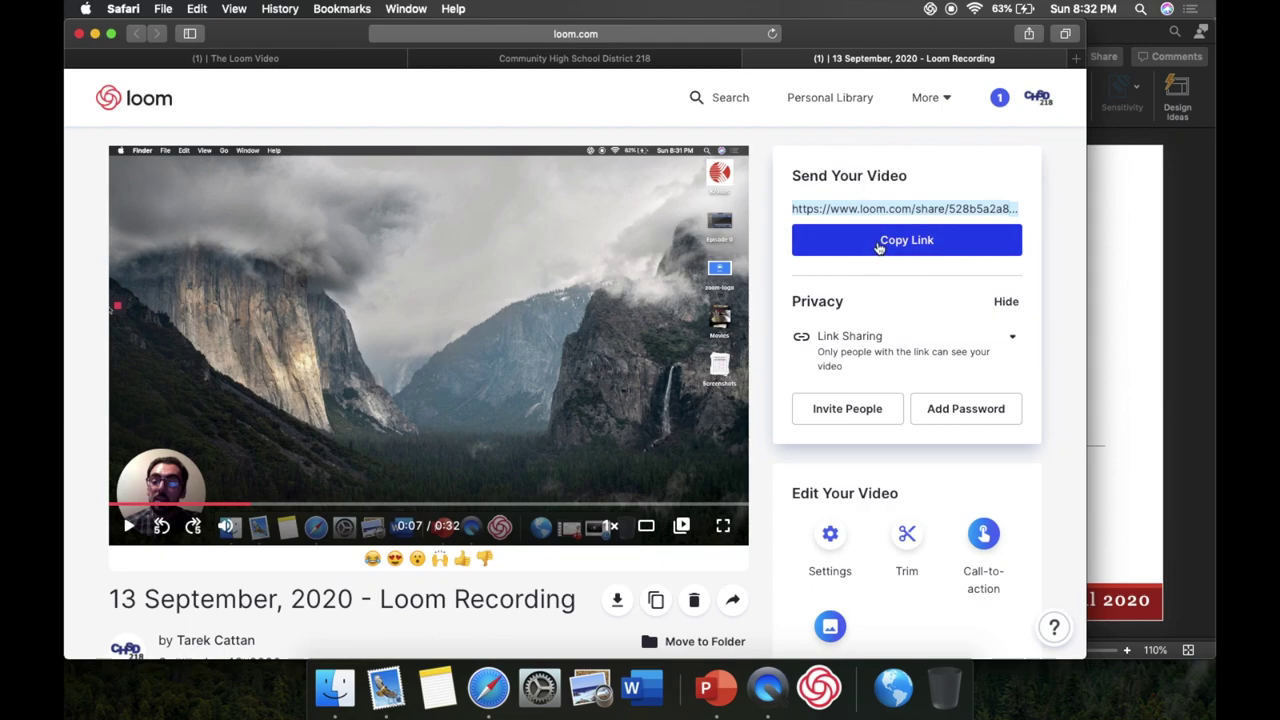
scroll(892, 308, down, 2)
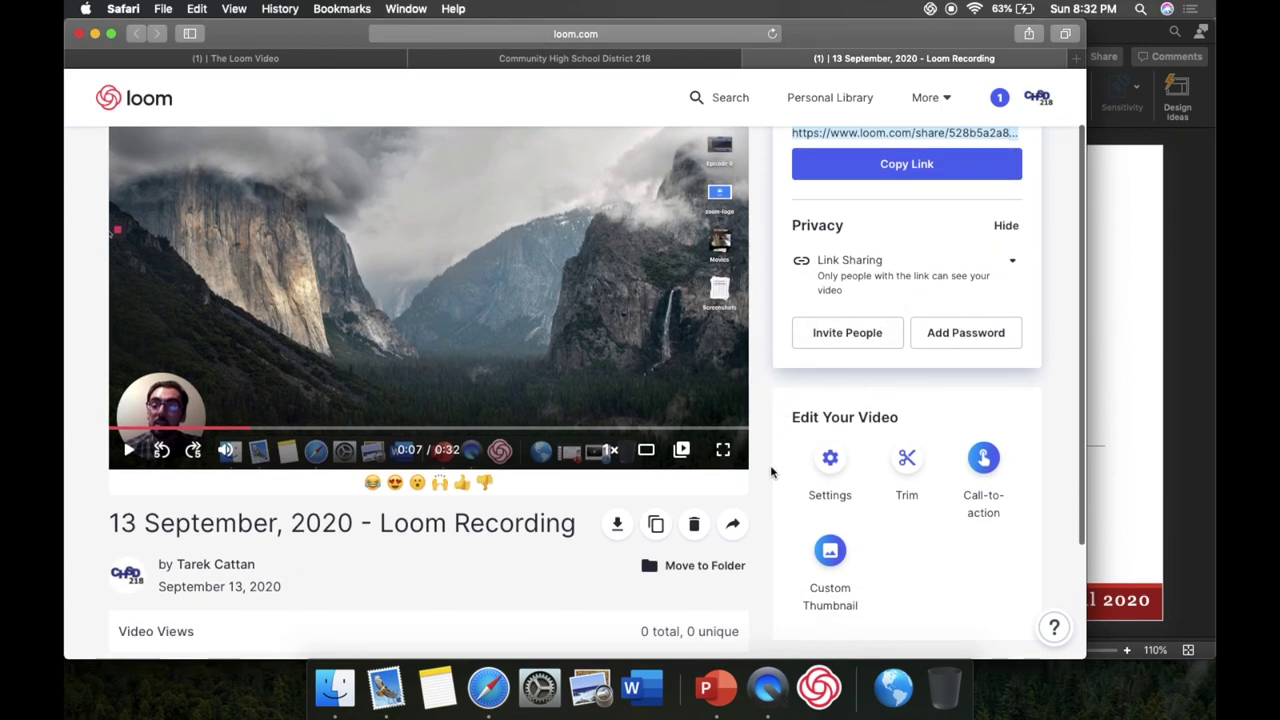
scroll(810, 436, up, 2)
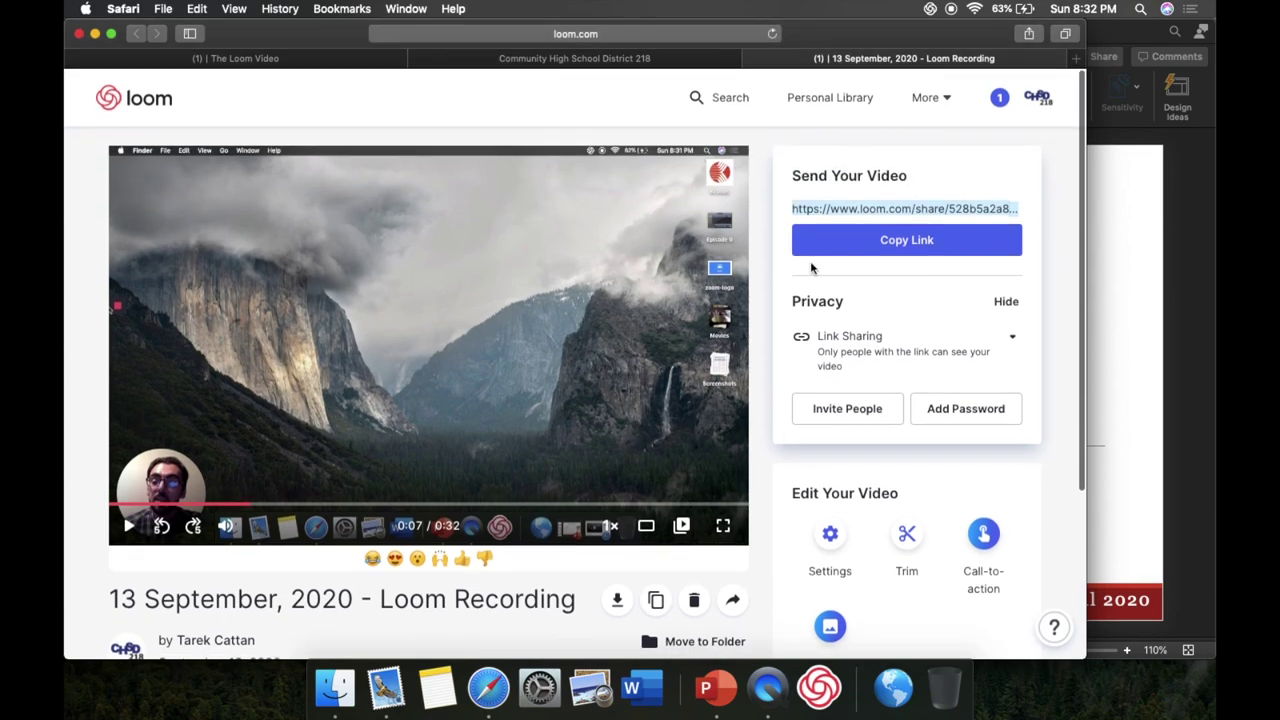
click(820, 98)
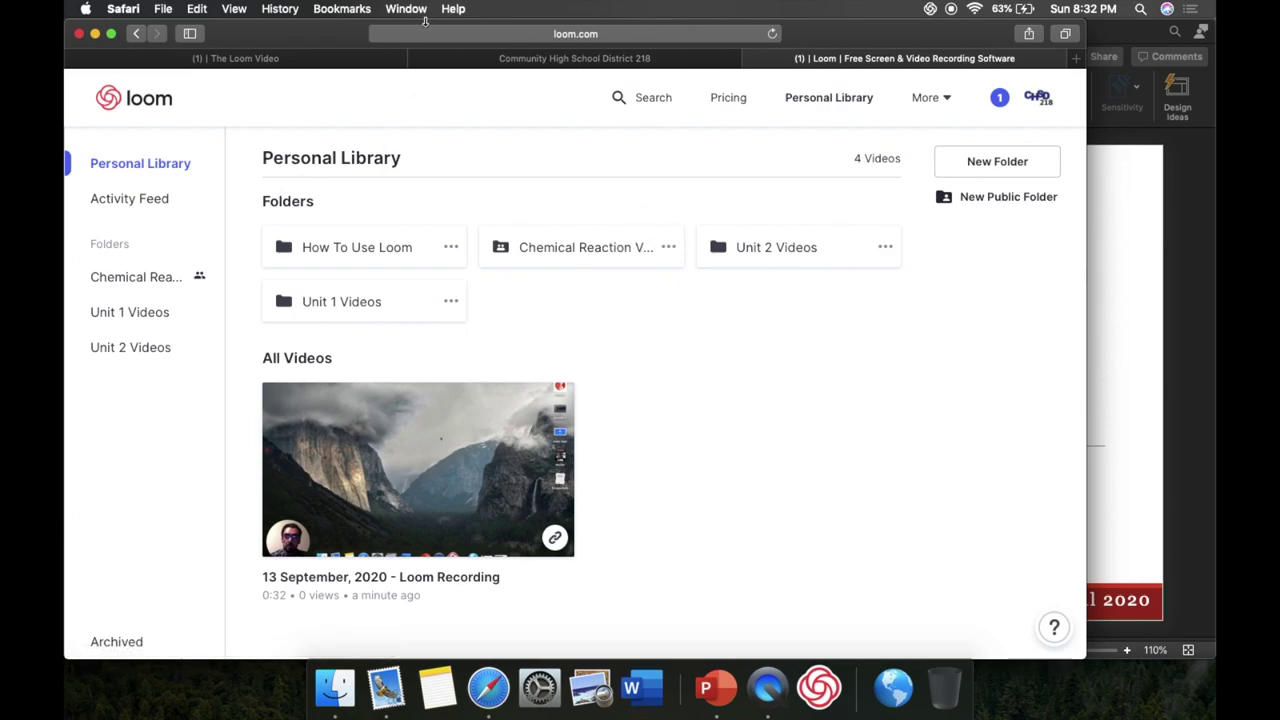
- Minimize the browser and open the Loom recorder over the presentation
click(96, 34)
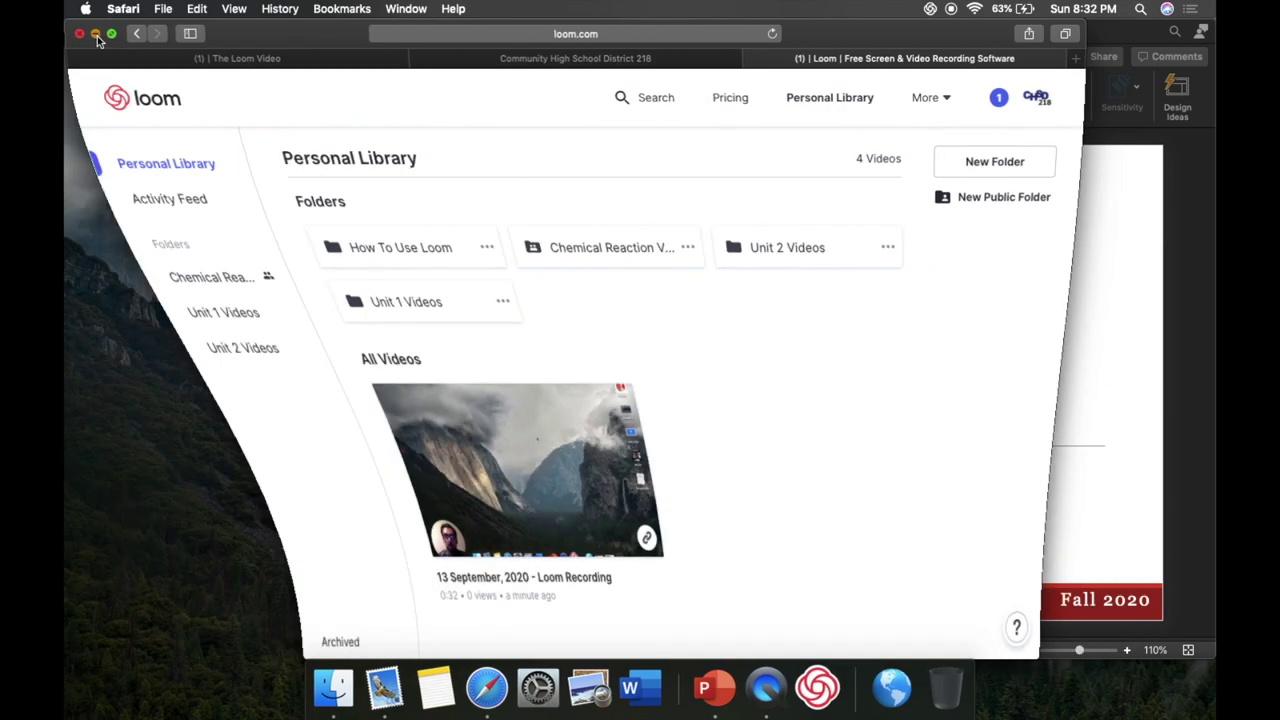
click(937, 8)
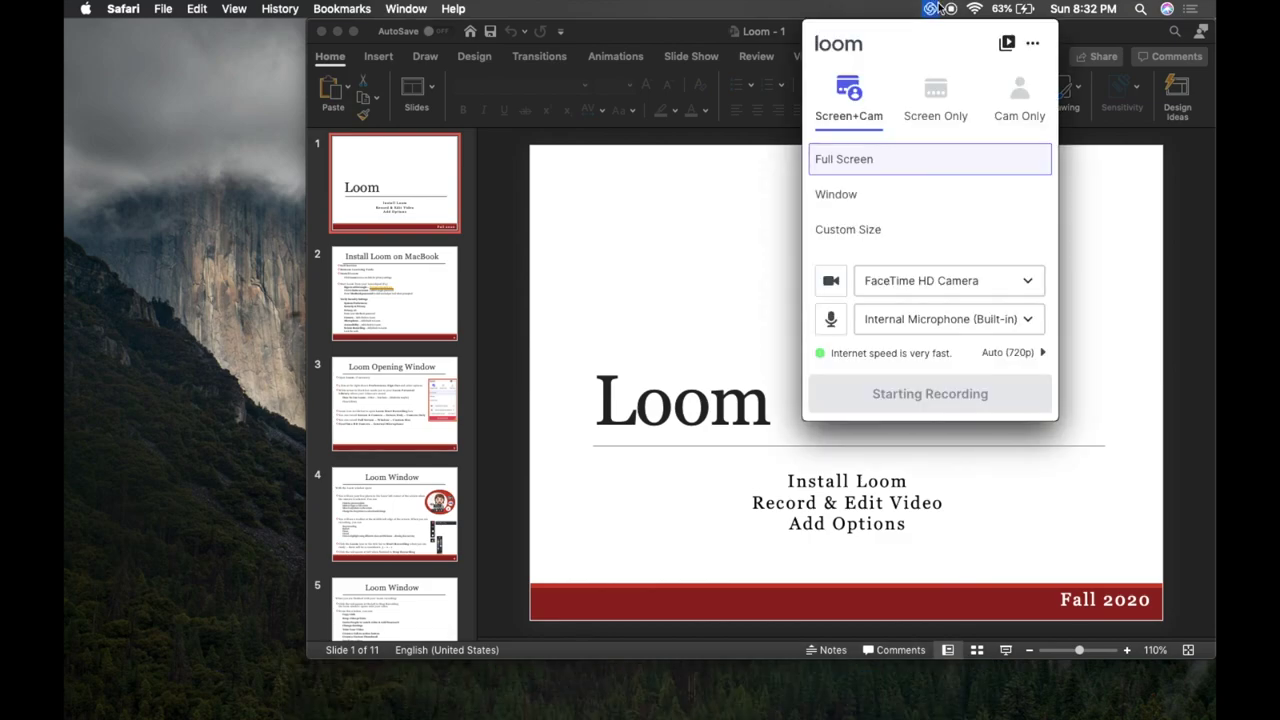